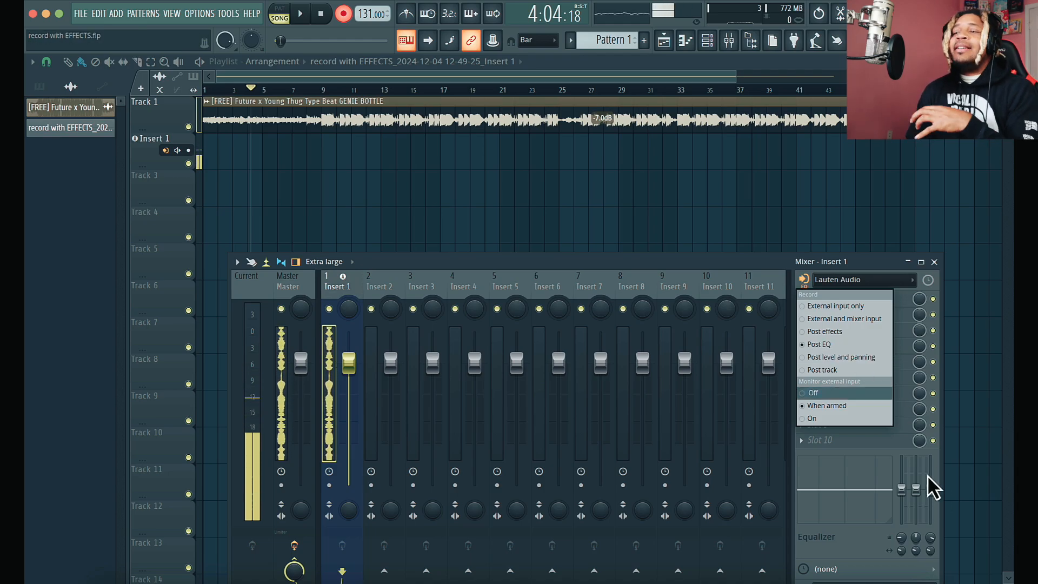
Step: Shape Insert 1's equalizer with a -3.2 dB low shelf at 214 Hz, a 2.3 dB peak at 3.0 kHz and a 3.8 dB high shelf
left_click(901, 492)
left_click_drag(901, 491, 920, 482)
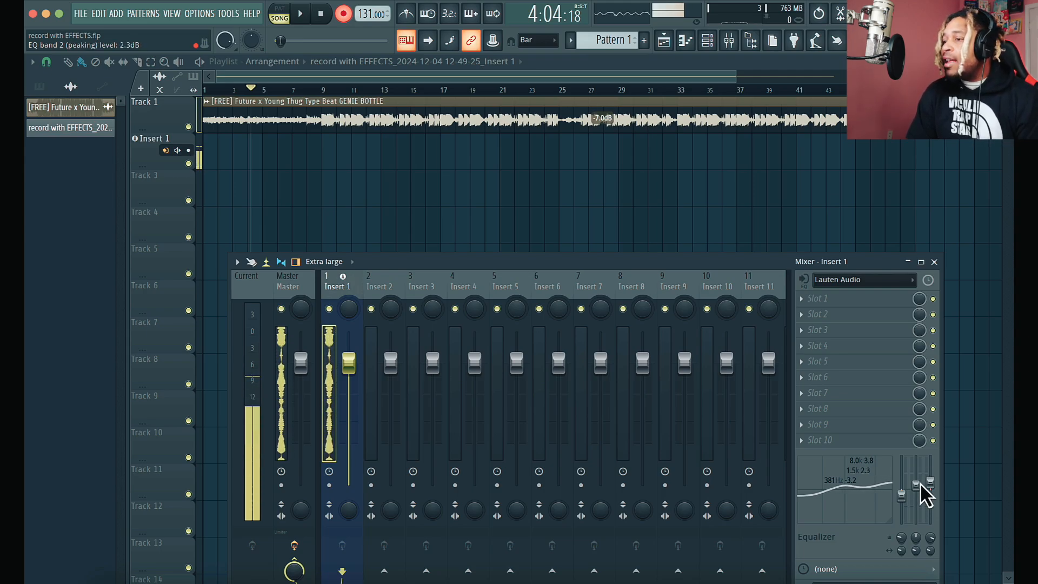
left_click_drag(917, 536, 900, 554)
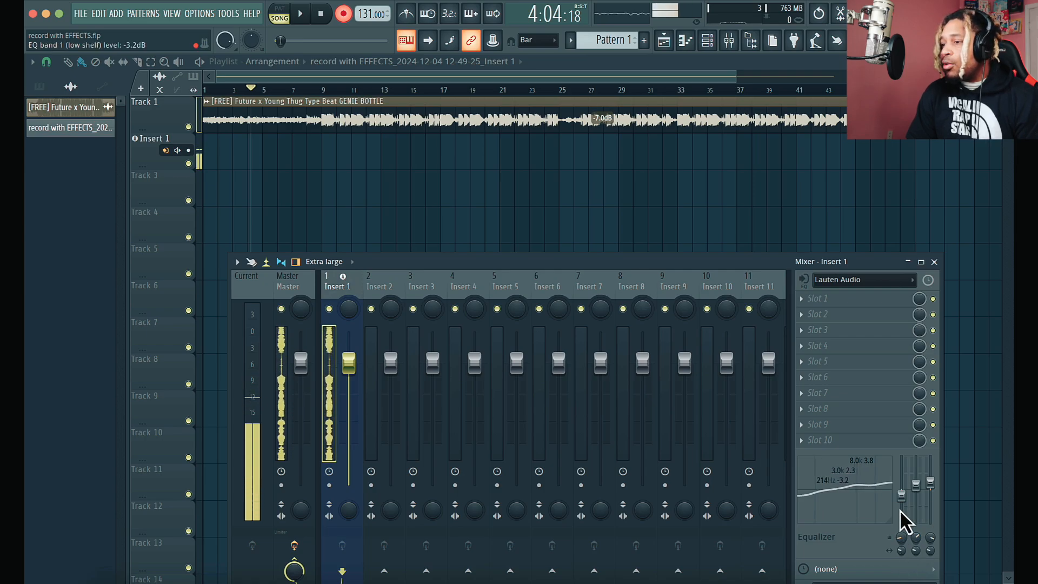
Step: Refine Insert 1's equalizer to a -4.8 dB low shelf with width 0.58, a 2.0 dB mid peak and a 2.3 dB high shelf
scroll(900, 511, "down", 3)
scroll(900, 512, "down", 2)
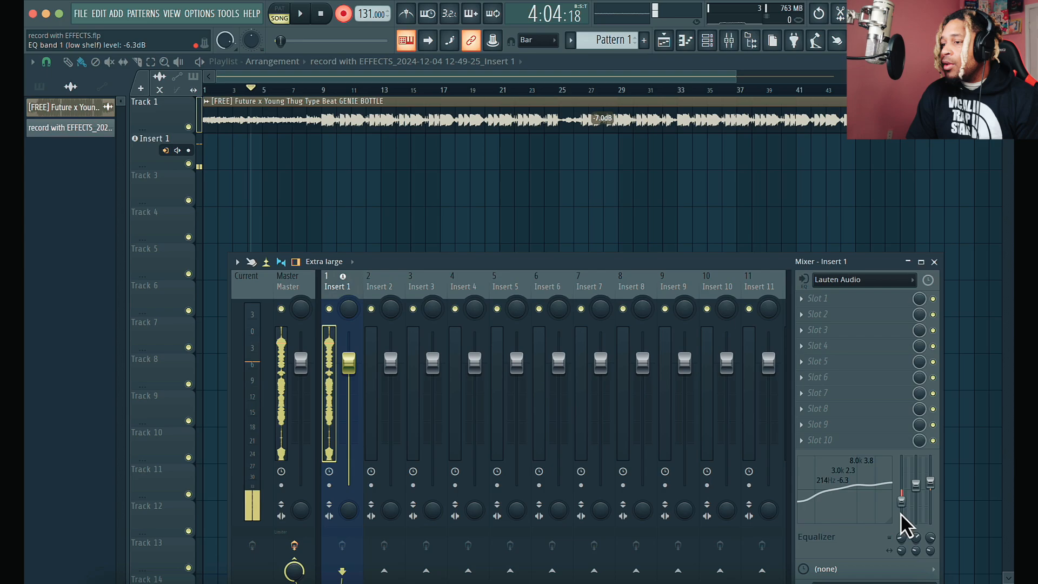
left_click_drag(901, 549, 907, 495)
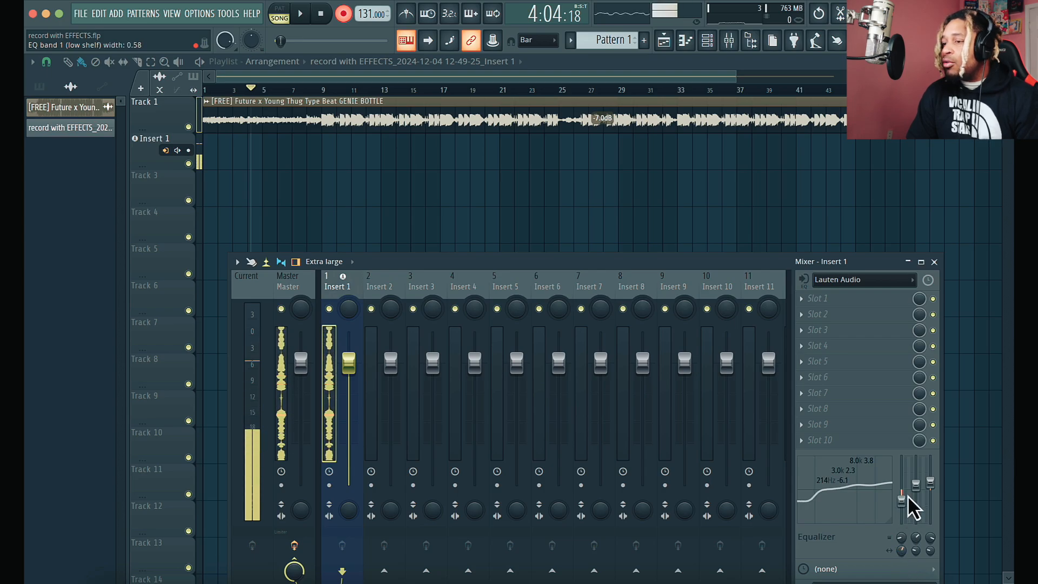
scroll(901, 500, "up", 3)
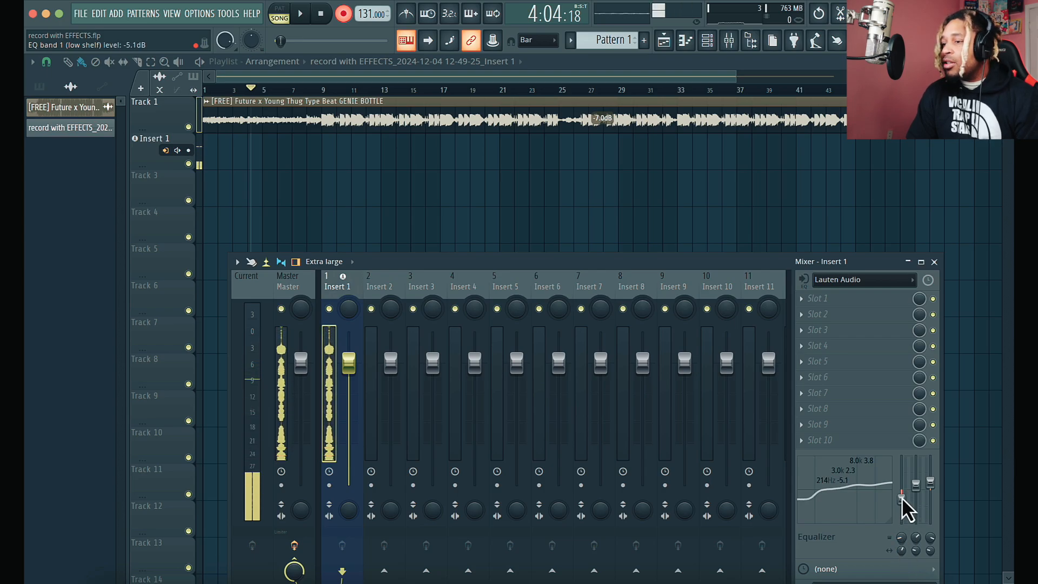
scroll(918, 487, "down", 2)
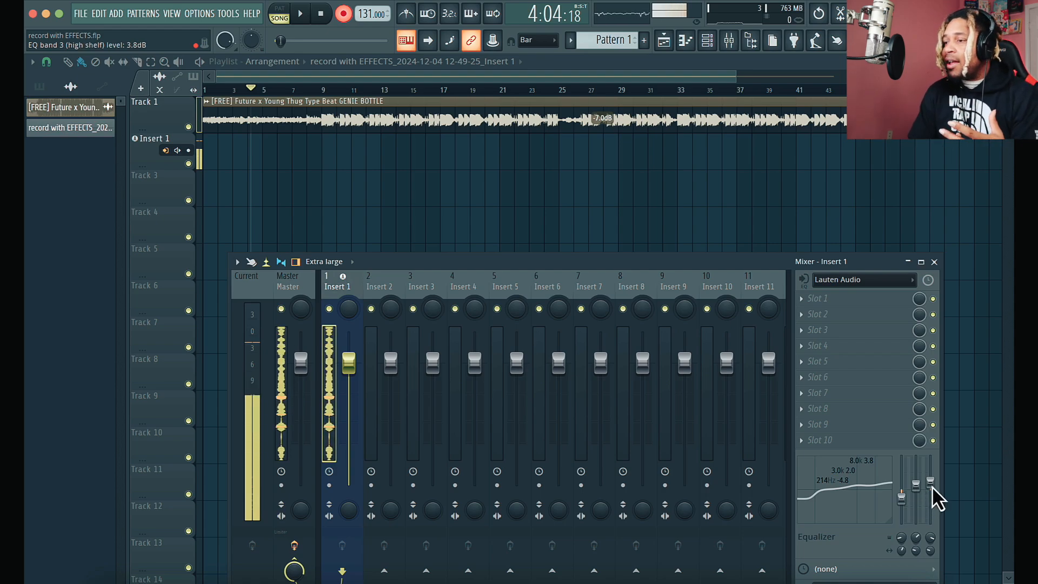
scroll(932, 486, "down", 3)
scroll(932, 486, "down", 1)
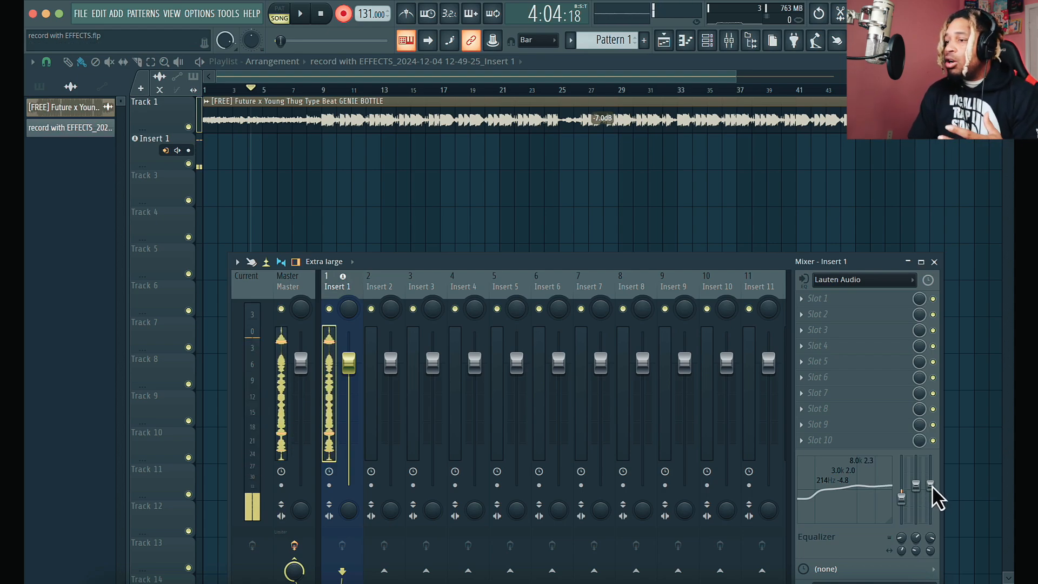
Step: Load Vocal Bender Mono_2 into Insert 1's first effect slot, with formant at -3 semitones, pitch at 4 semitones and a reduced mix
left_click(804, 296)
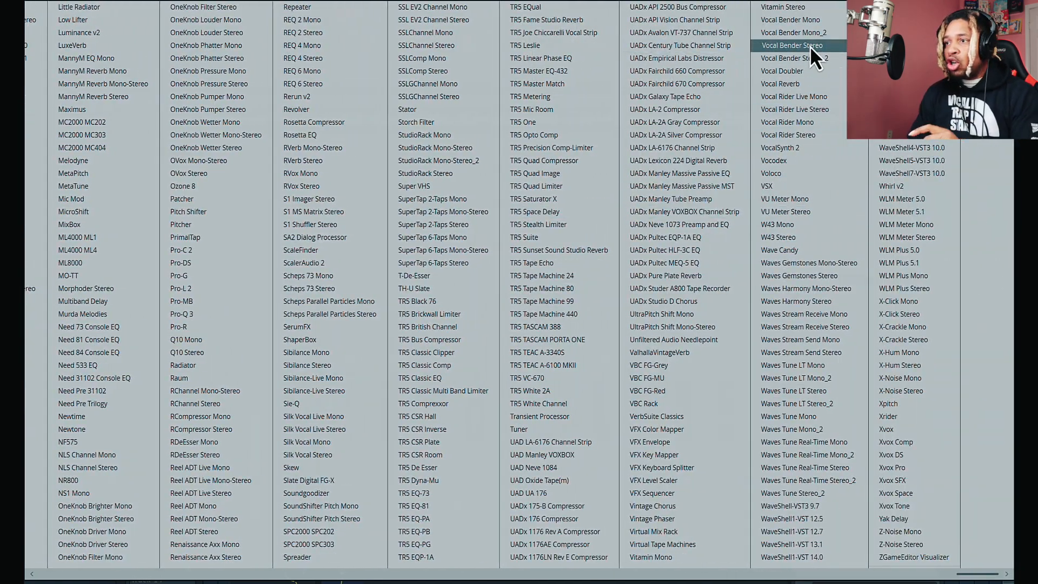
left_click(822, 33)
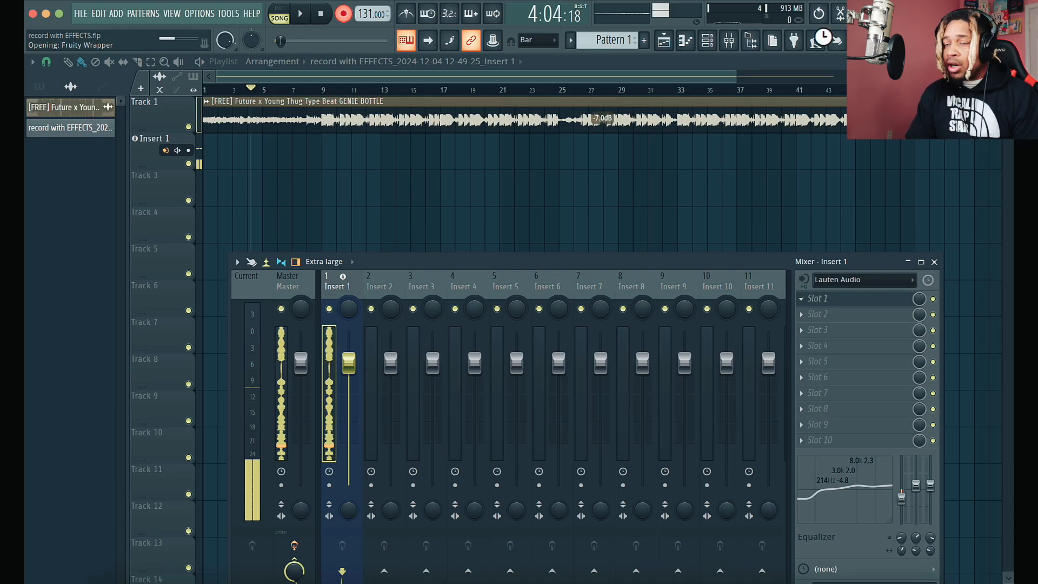
left_click_drag(324, 181, 347, 352)
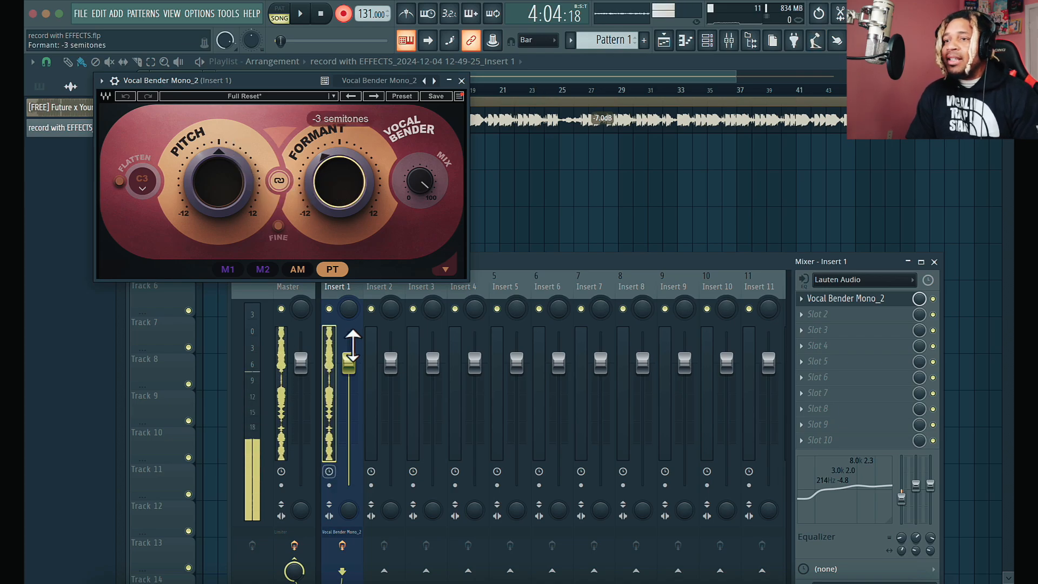
left_click_drag(394, 180, 406, 266)
left_click_drag(232, 189, 238, 160)
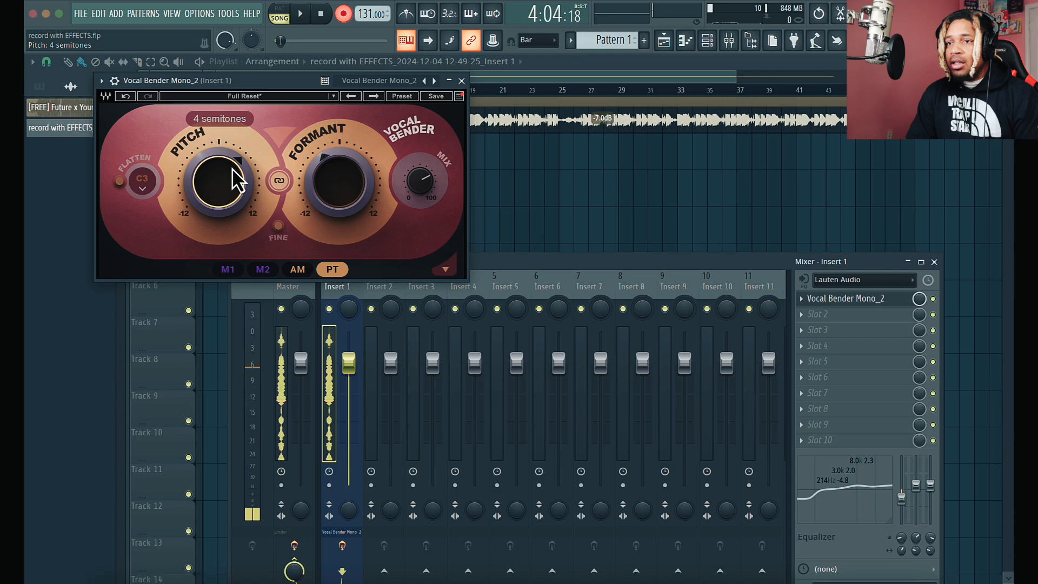
left_click(461, 80)
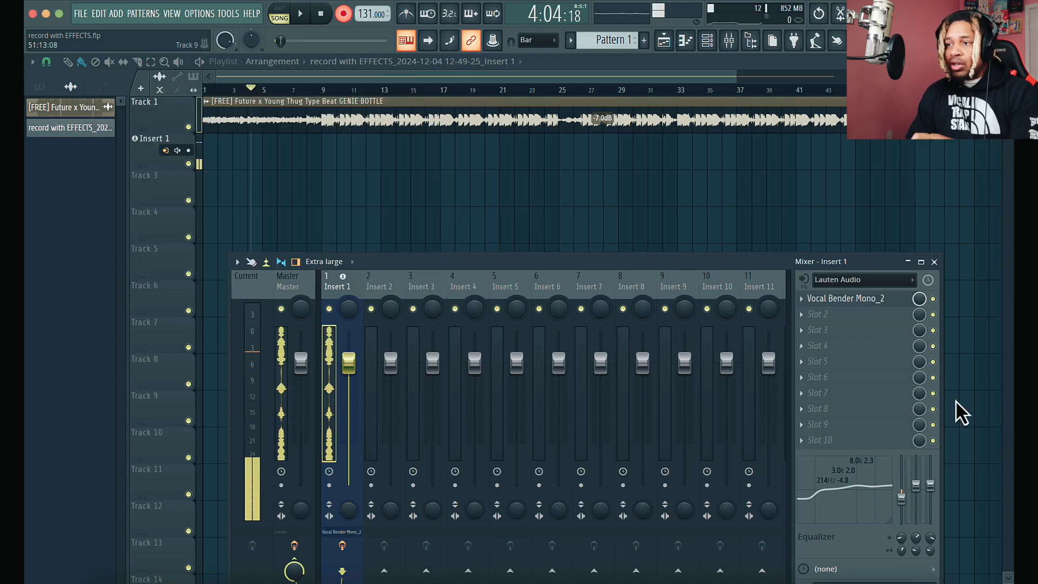
Step: Cut Insert 1's low shelf to -18.0 dB and its high shelf to -11.3 dB
left_click(804, 280)
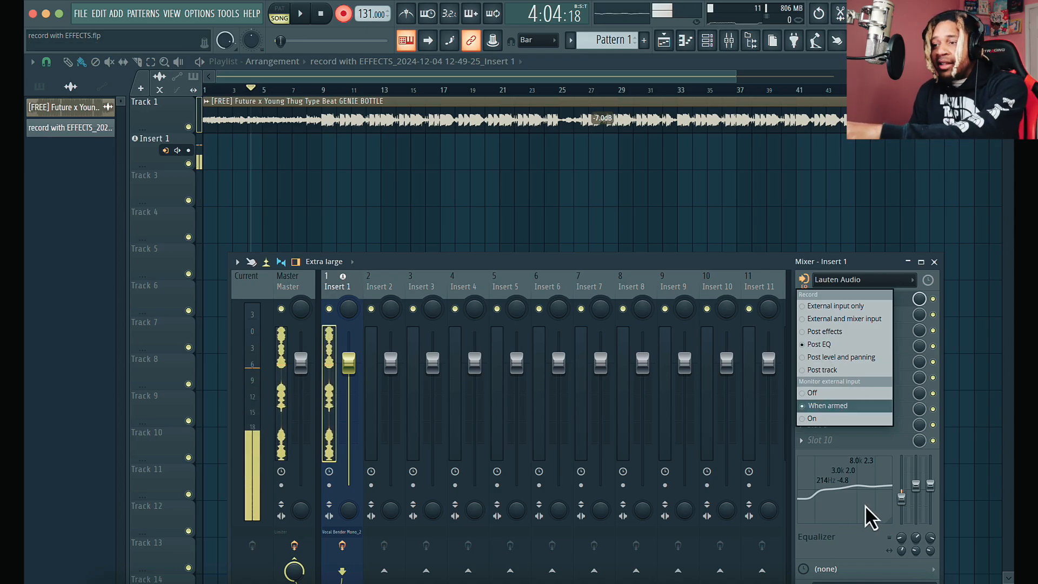
left_click(906, 501)
left_click_drag(904, 510, 902, 554)
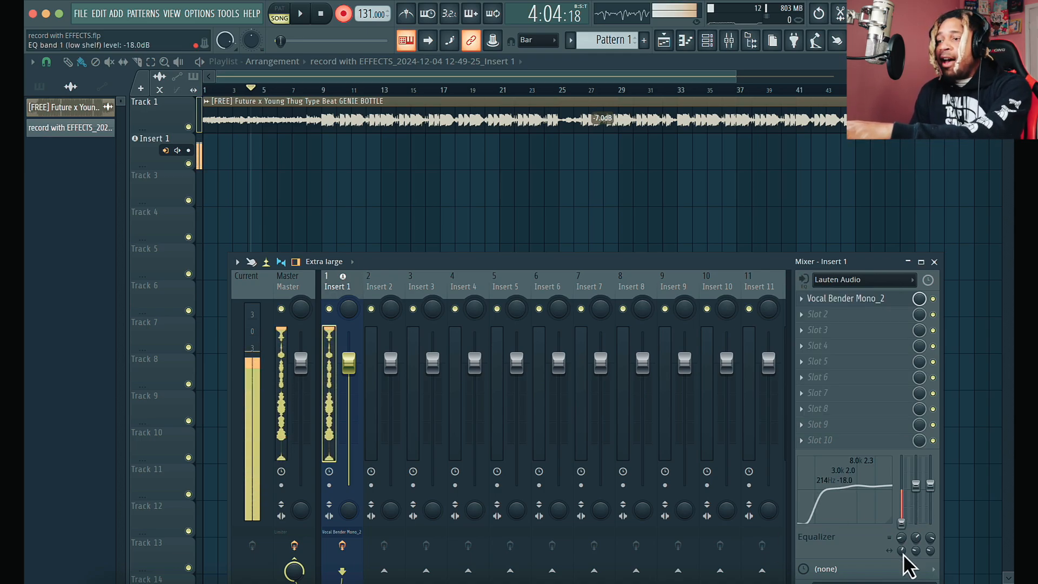
left_click_drag(932, 485, 935, 552)
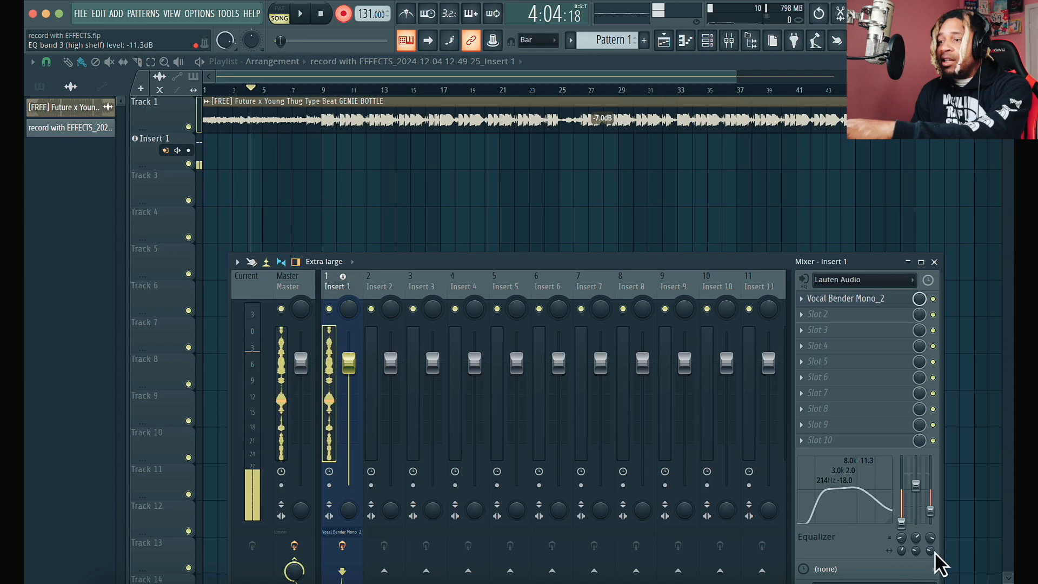
Step: Arm the Insert 1 playlist track and record a vocal take of about 13 bars over the beat from the song start
left_click(805, 281)
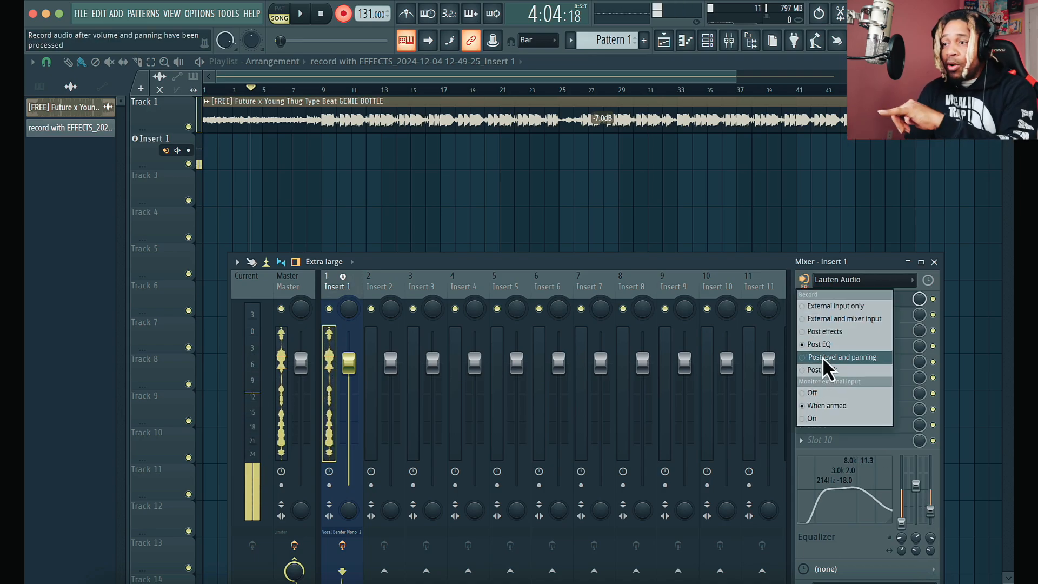
left_click(189, 154)
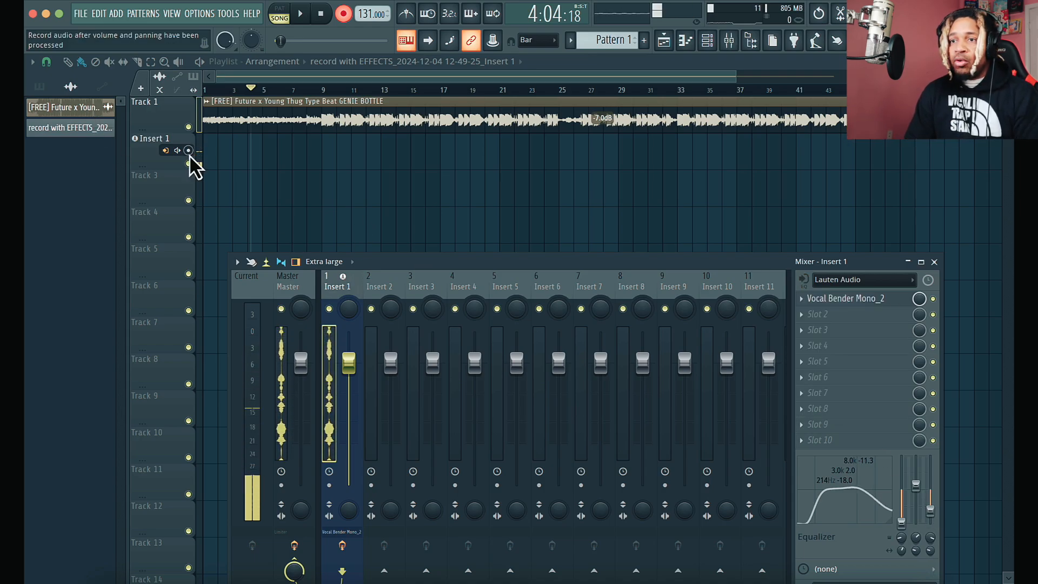
left_click(188, 151)
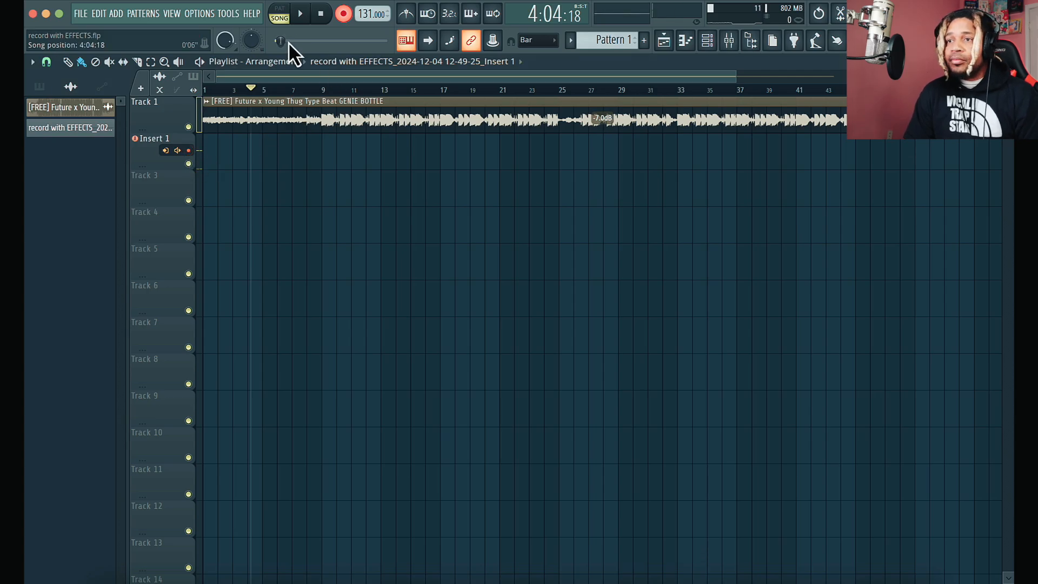
left_click(321, 21)
key("space")
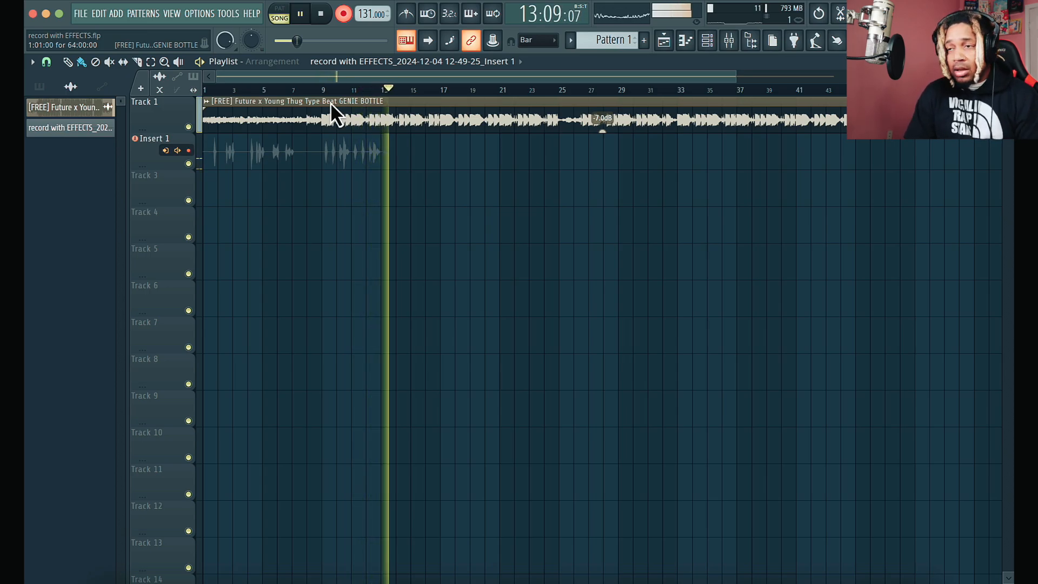
key("space")
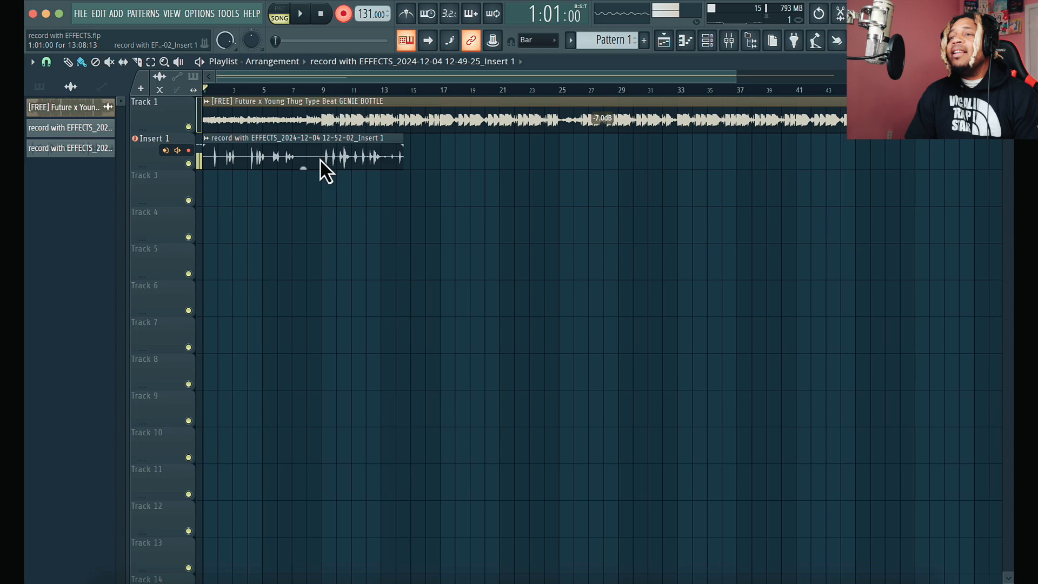
Step: Move the recorded vocal clip down to Track 3 and disarm the Insert 1 track
left_click_drag(320, 158, 316, 195)
left_click(188, 151)
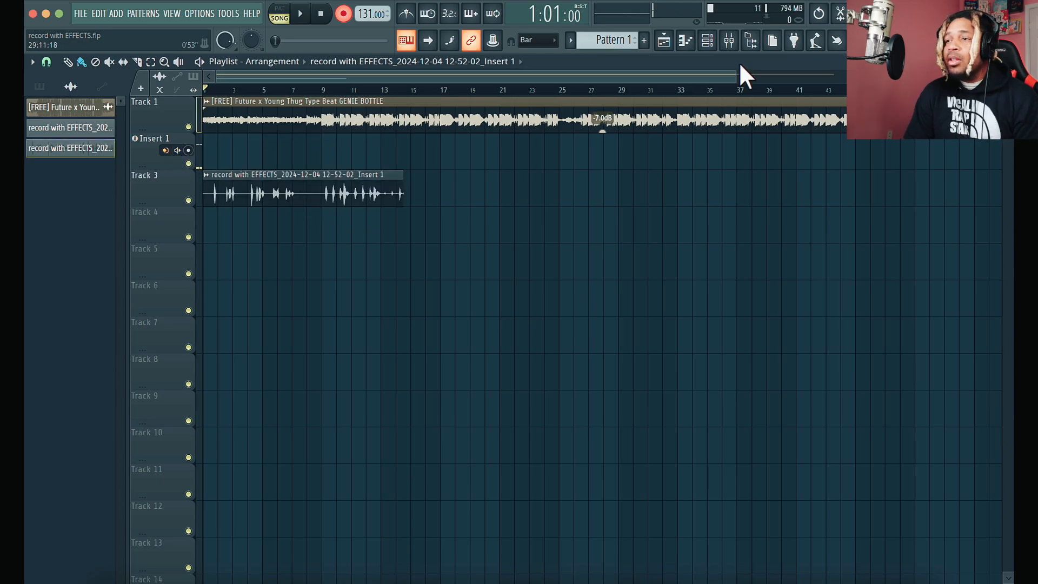
Step: Bypass Vocal Bender on Insert 1 and reset all three equalizer bands to flat
left_click(730, 40)
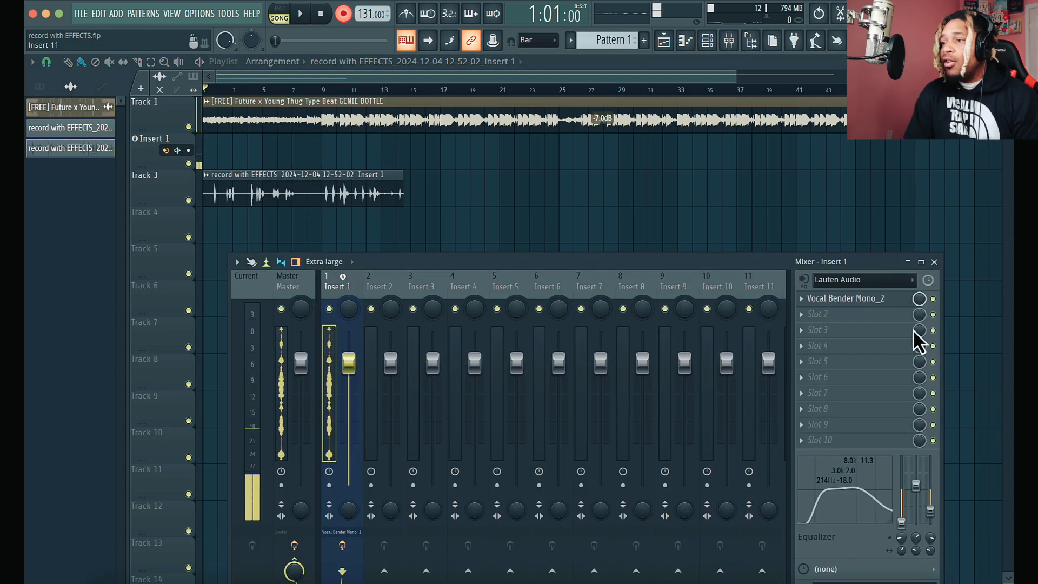
left_click(933, 299)
left_click_drag(901, 522, 901, 490)
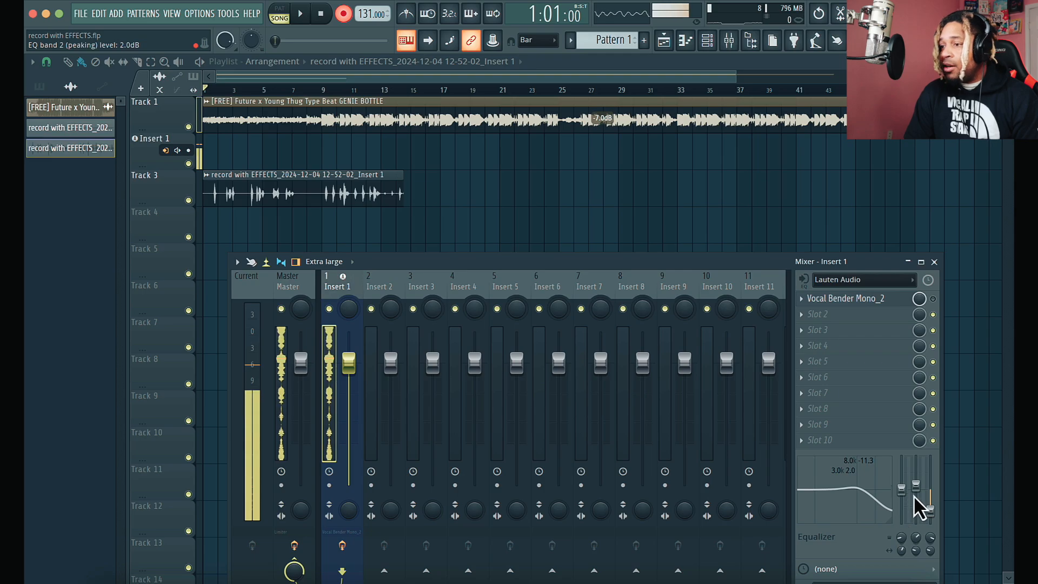
left_click(914, 493, "alt")
left_click(927, 506, "alt")
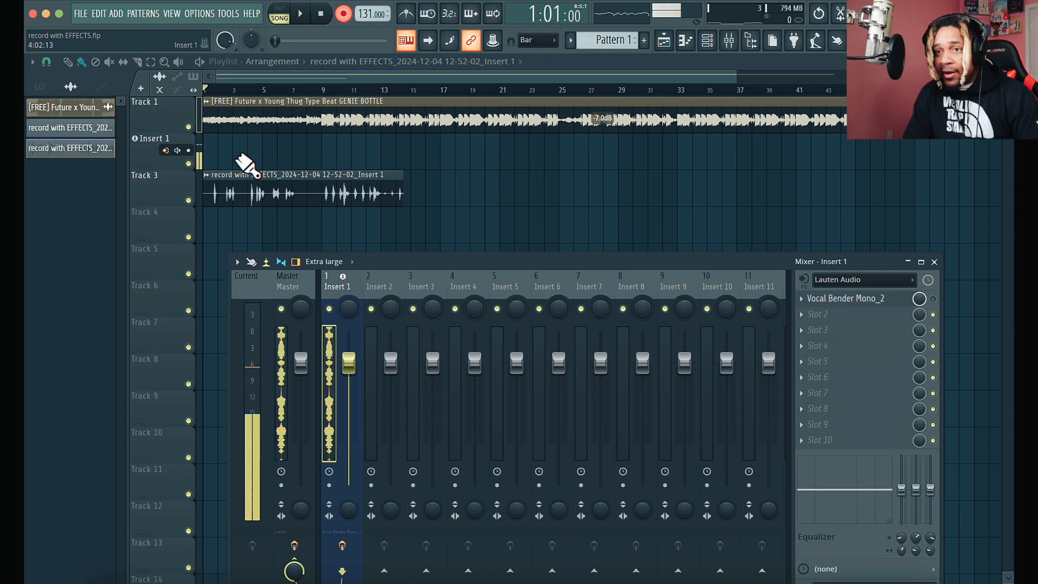
Step: Check the recorded clip's channel settings and make Track 3 an audio track assigned to Insert 9
double_click(313, 197)
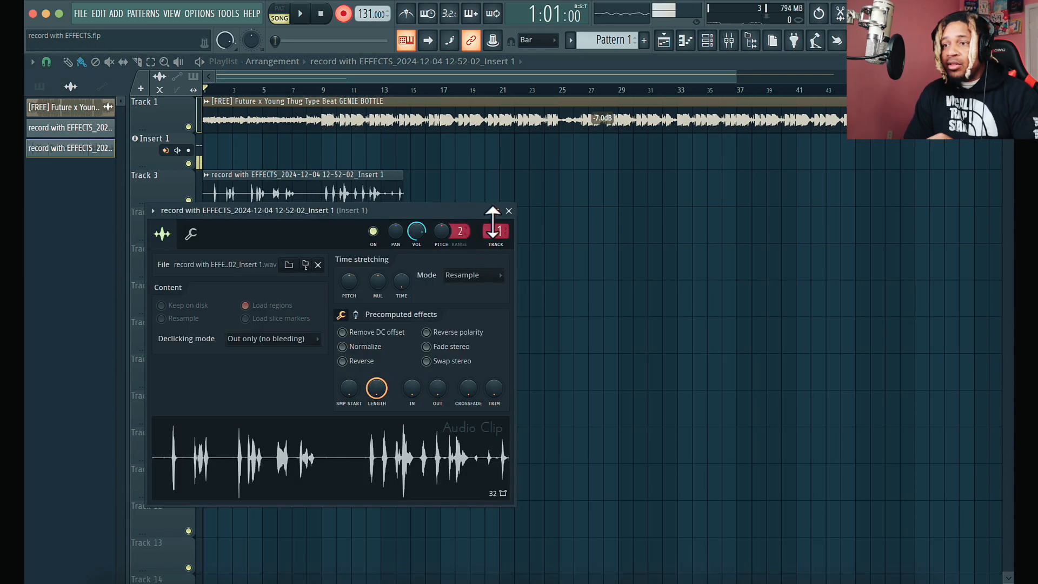
left_click(508, 211)
right_click(156, 181)
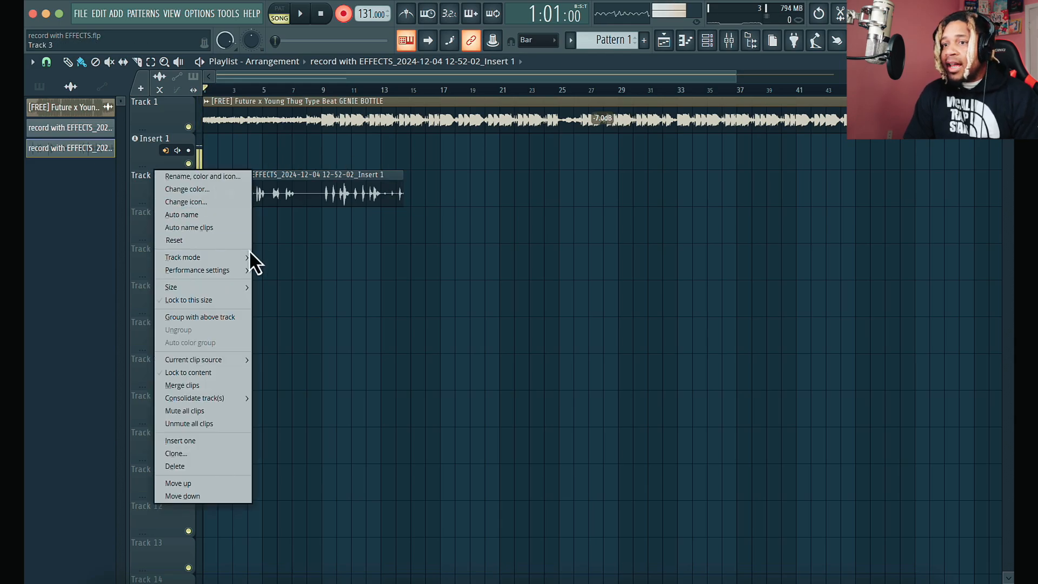
mouse_move(239, 258)
mouse_move(318, 271)
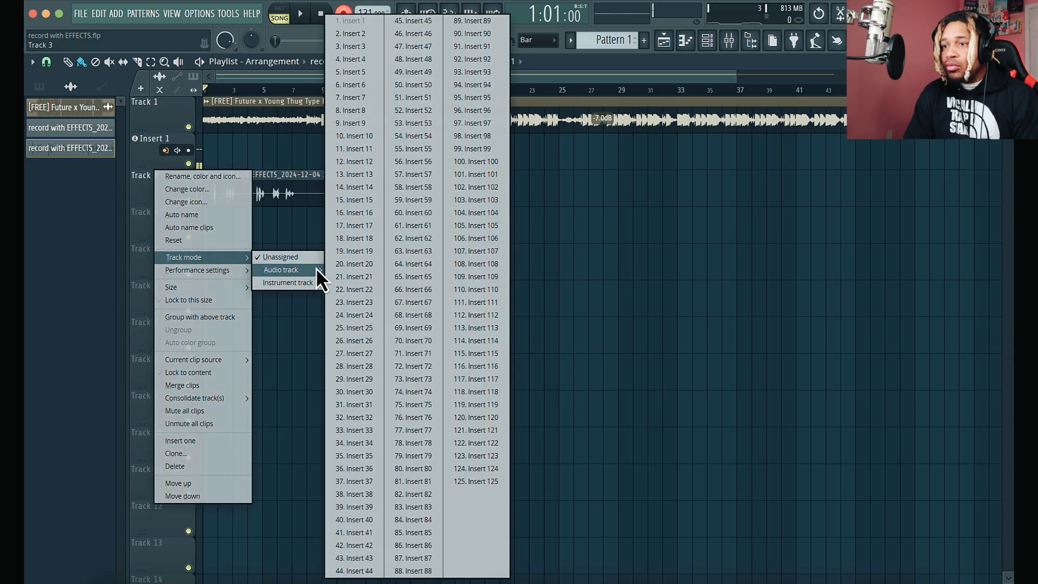
left_click(356, 124)
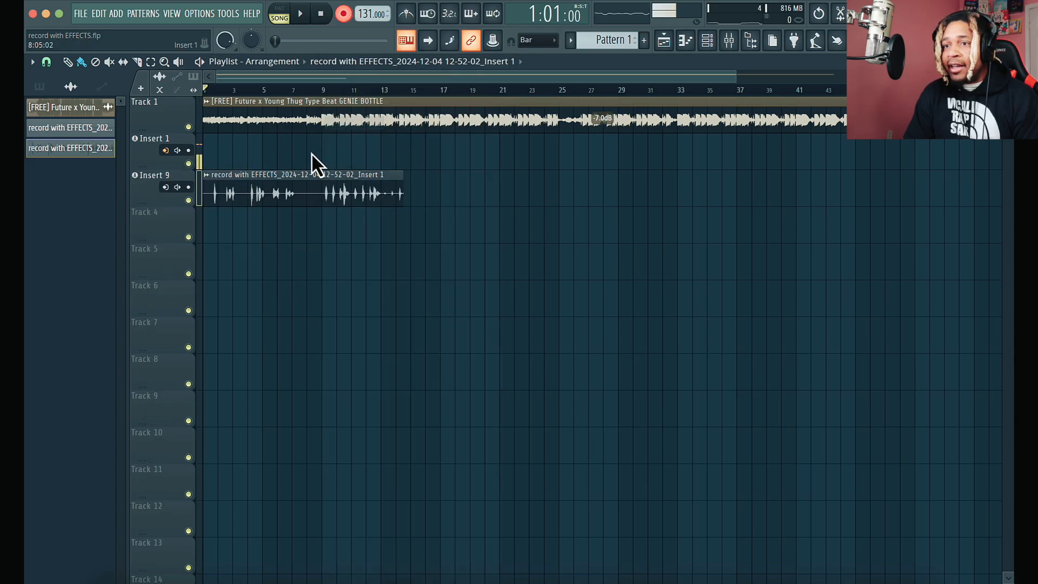
Step: Play back the recorded take from near bar 4 and examine the Insert 9 signal in the mixer
left_click(729, 42)
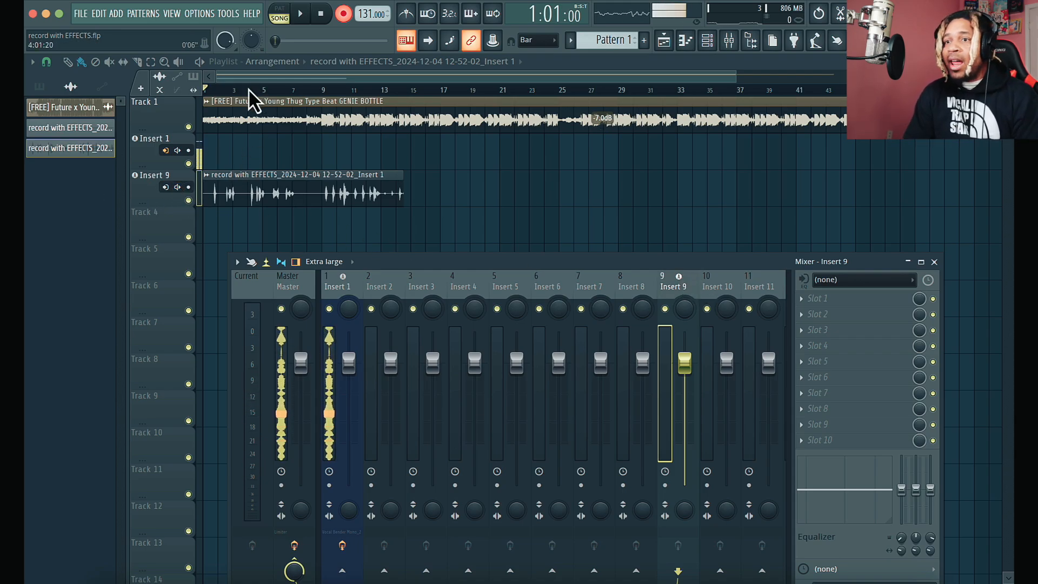
left_click_drag(248, 89, 244, 96)
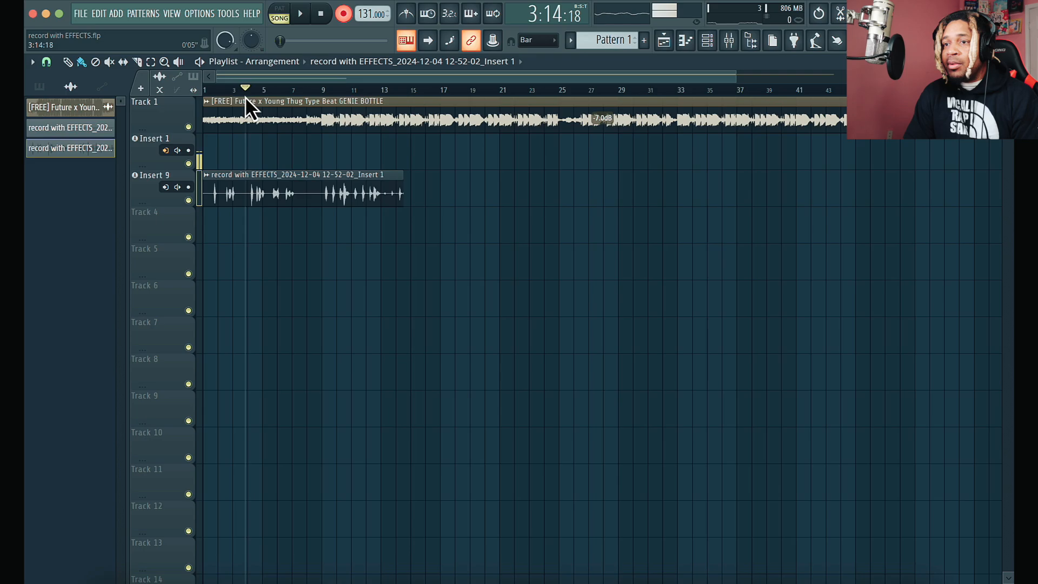
key("space")
left_click(729, 41)
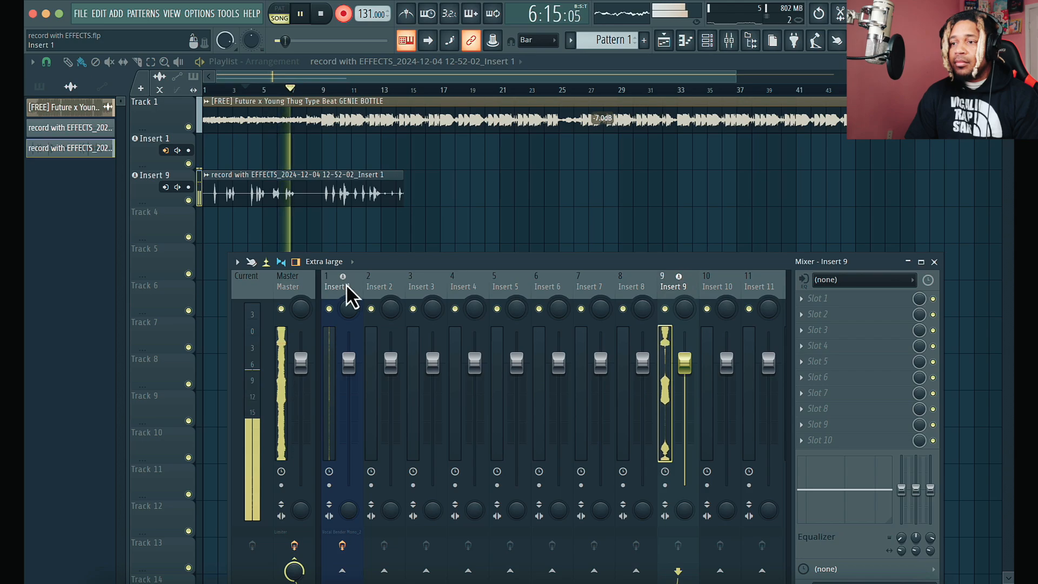
left_click_drag(694, 271, 712, 304)
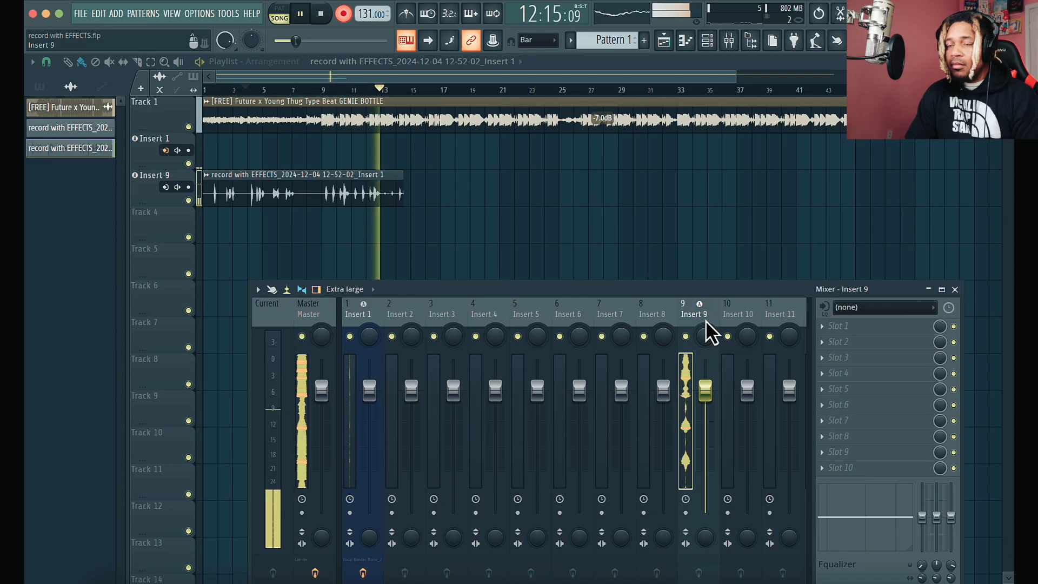
key("space")
Step: Delete the recorded clip from the Insert 9 playlist track and select Insert 1 in the mixer
right_click(273, 187)
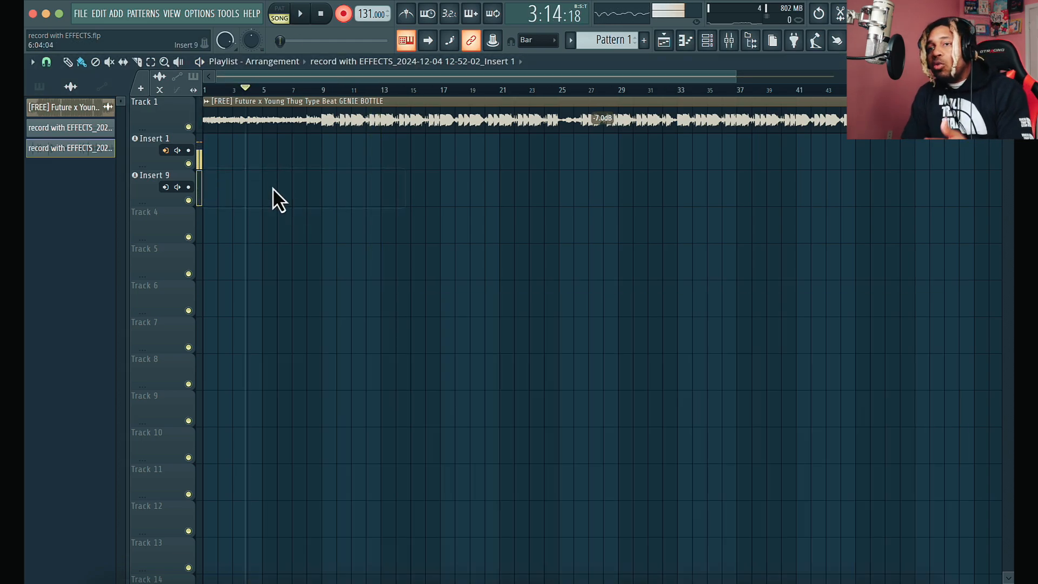
left_click(729, 40)
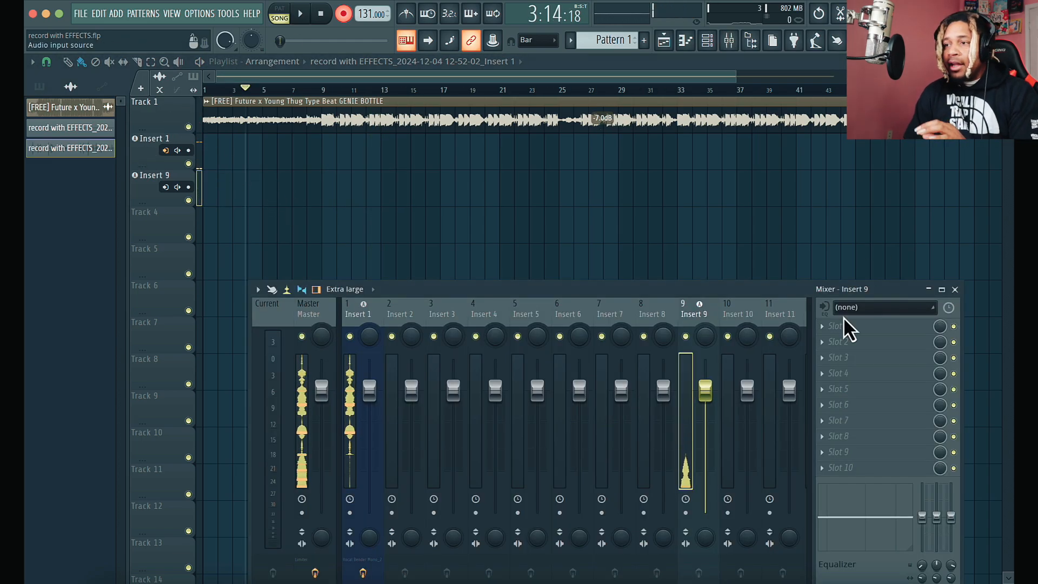
left_click(357, 319)
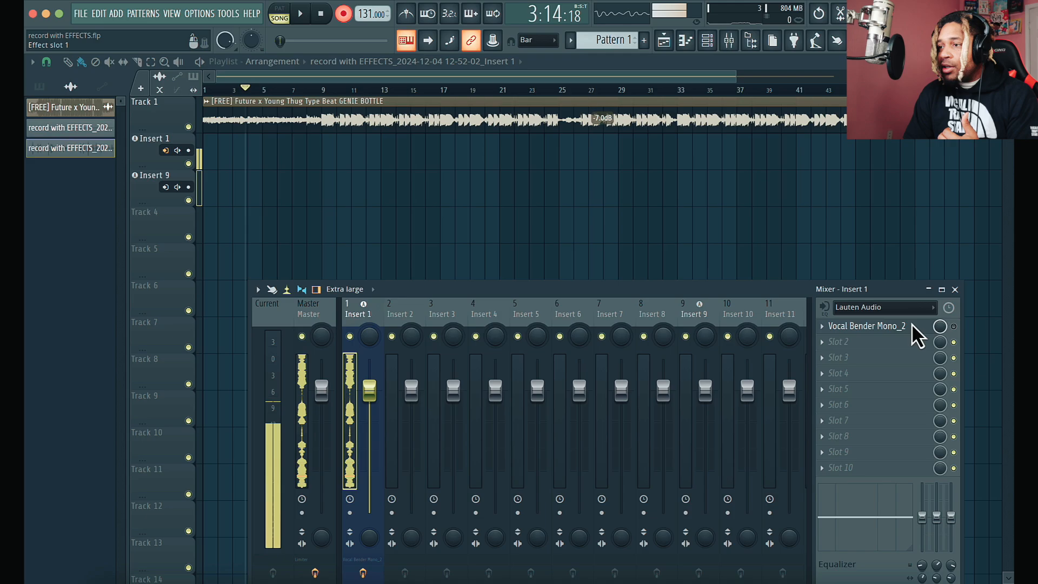
Step: Remove Vocal Bender from the first effect slot of Insert 1 and open that insert's recording options
left_click(821, 327)
left_click(860, 307)
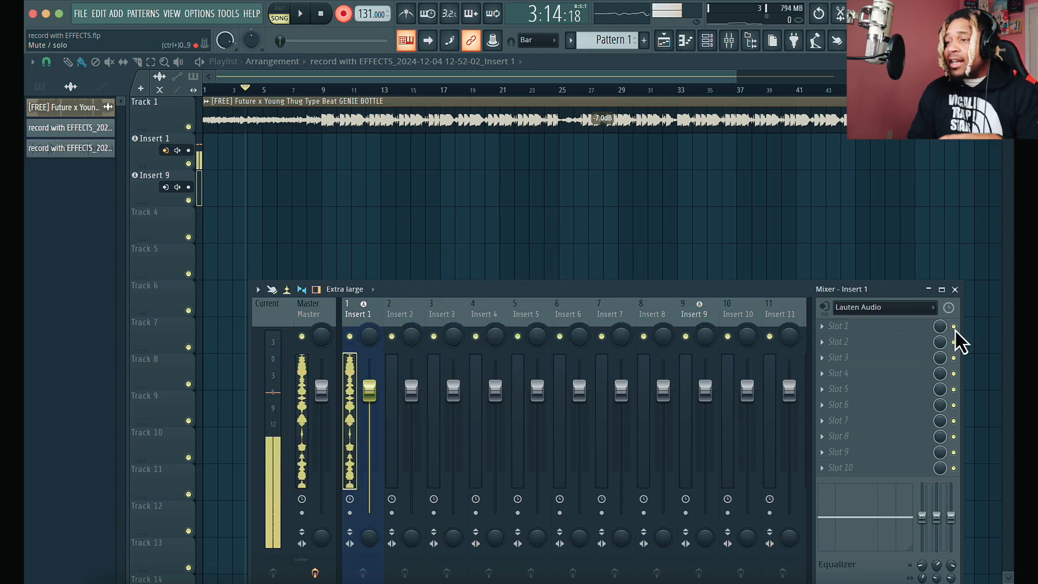
right_click(825, 308)
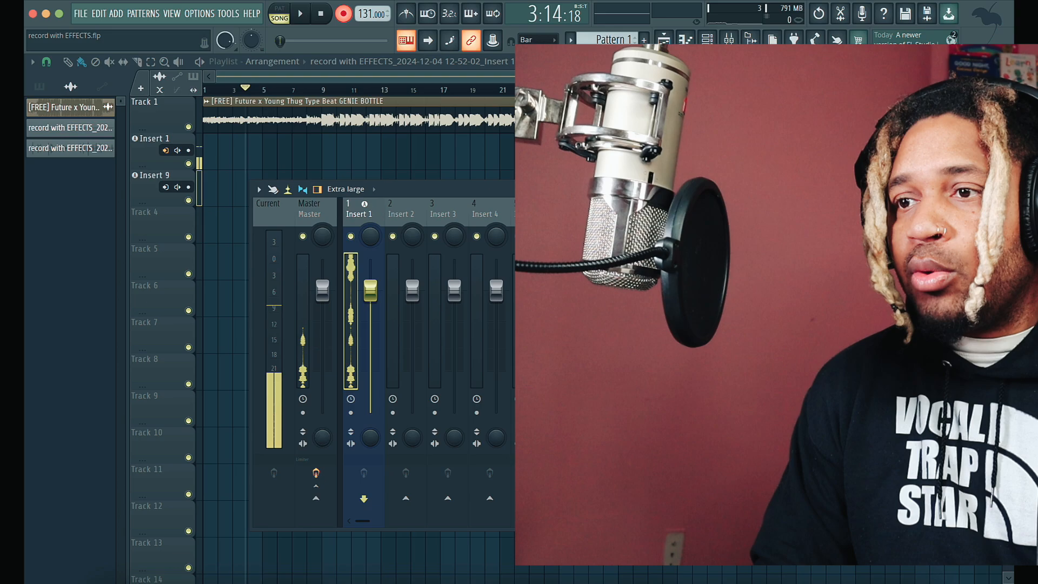
Step: Record a new vocal take on the armed Insert 1 track, playing from the song's start and stopping around bar 14
left_click_drag(573, 189, 570, 236)
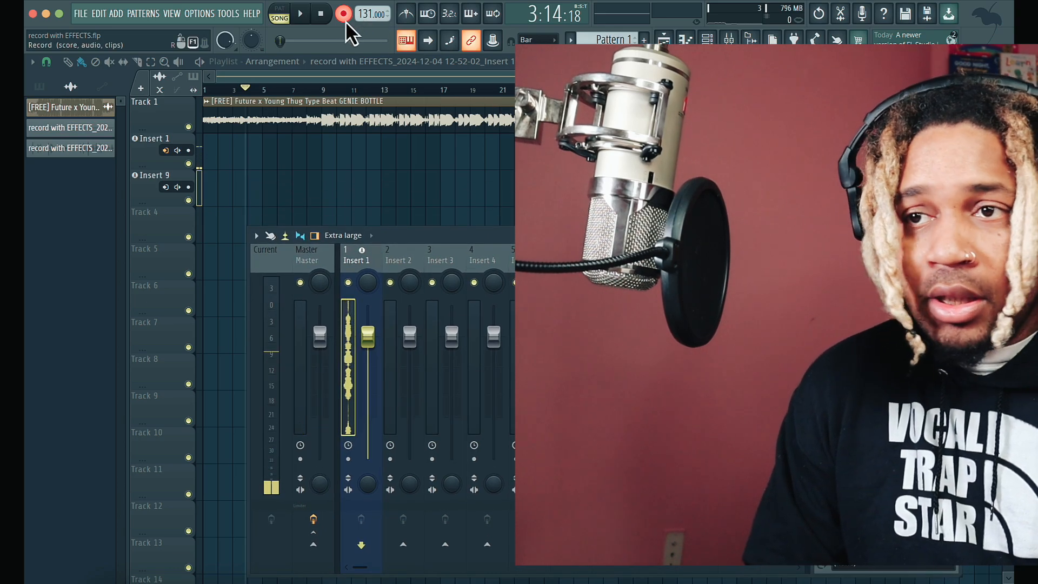
left_click(325, 16)
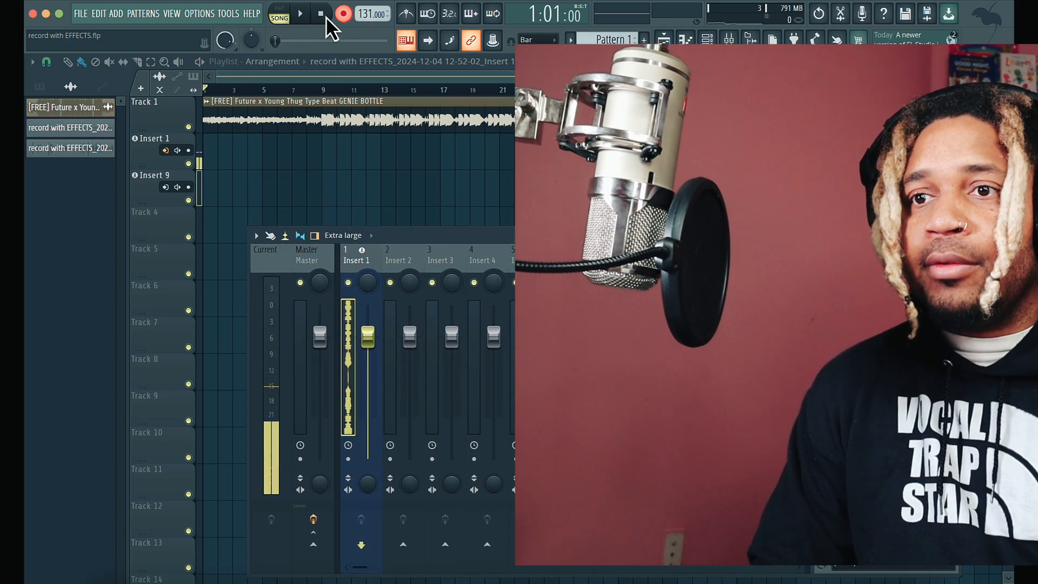
key("space")
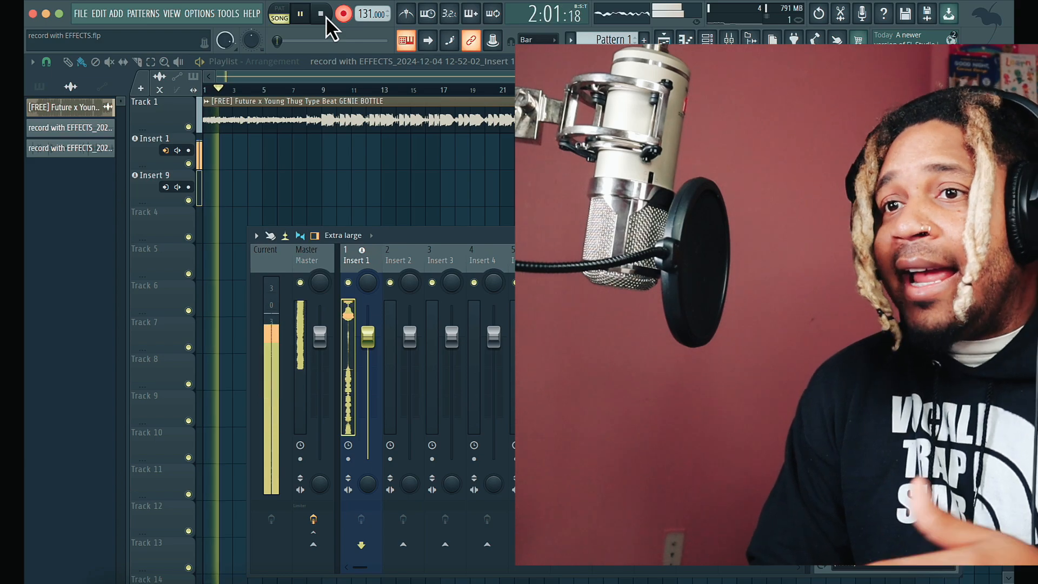
left_click(188, 151)
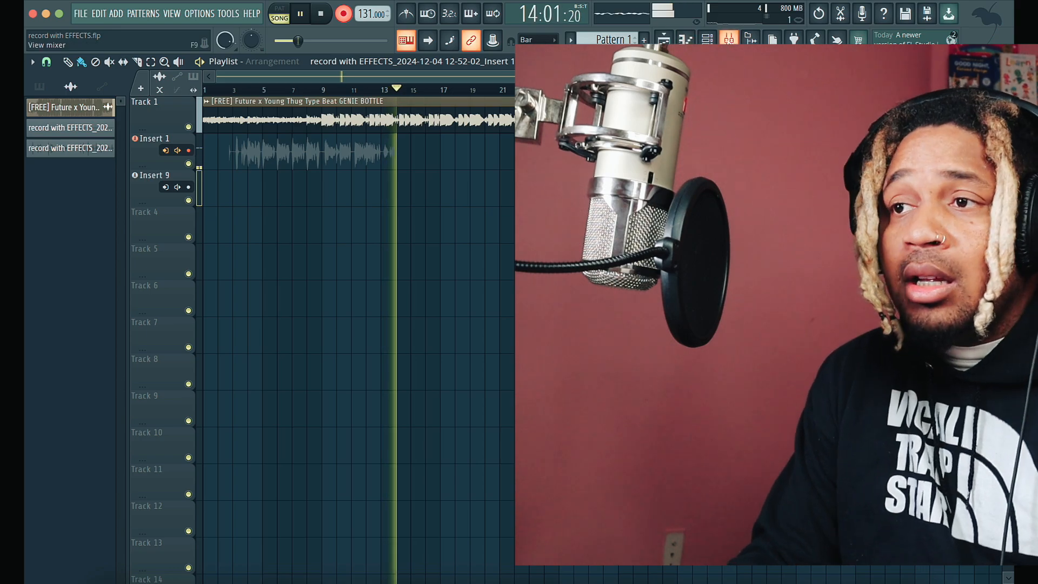
key("space")
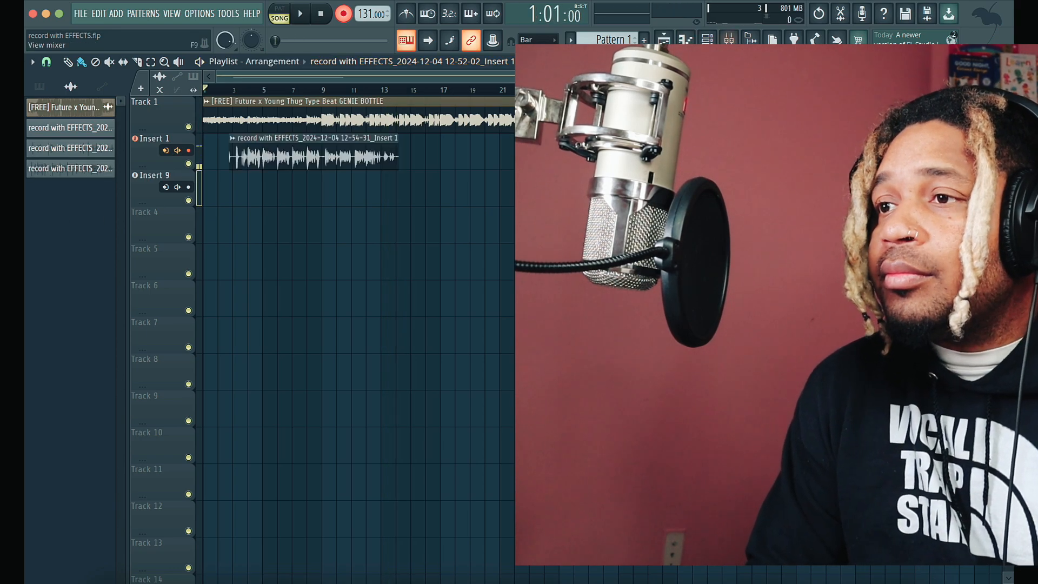
Step: Play back the new vocal take from the Insert 9 playlist track and examine the insert signals in the mixer
key("F9")
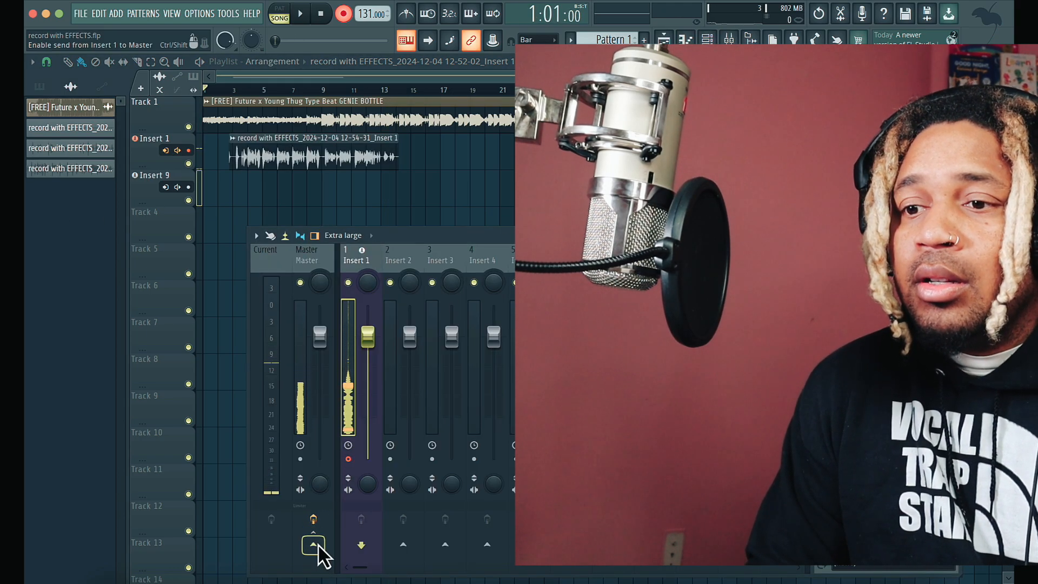
key("F9")
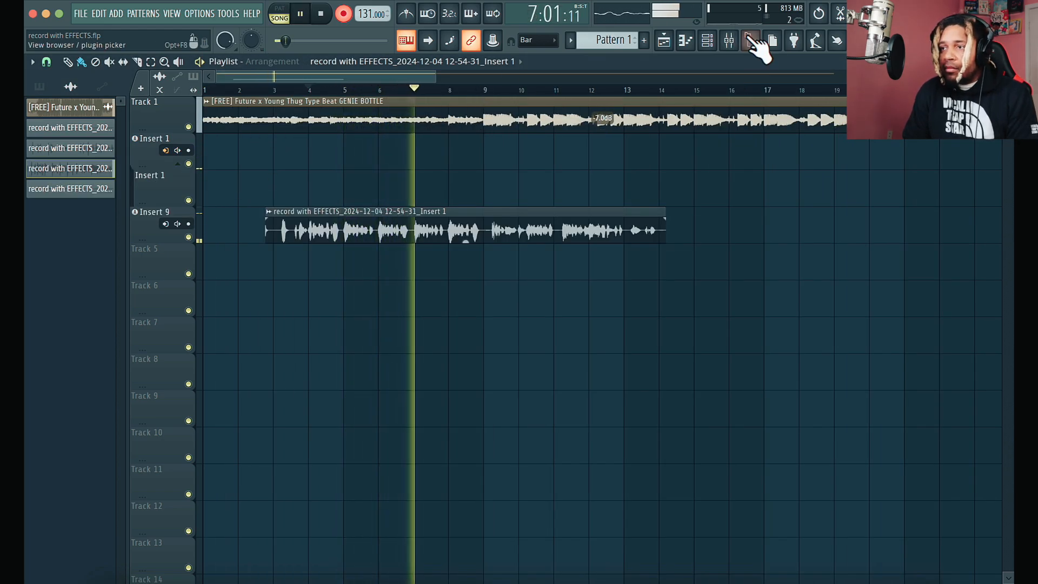
left_click(731, 41)
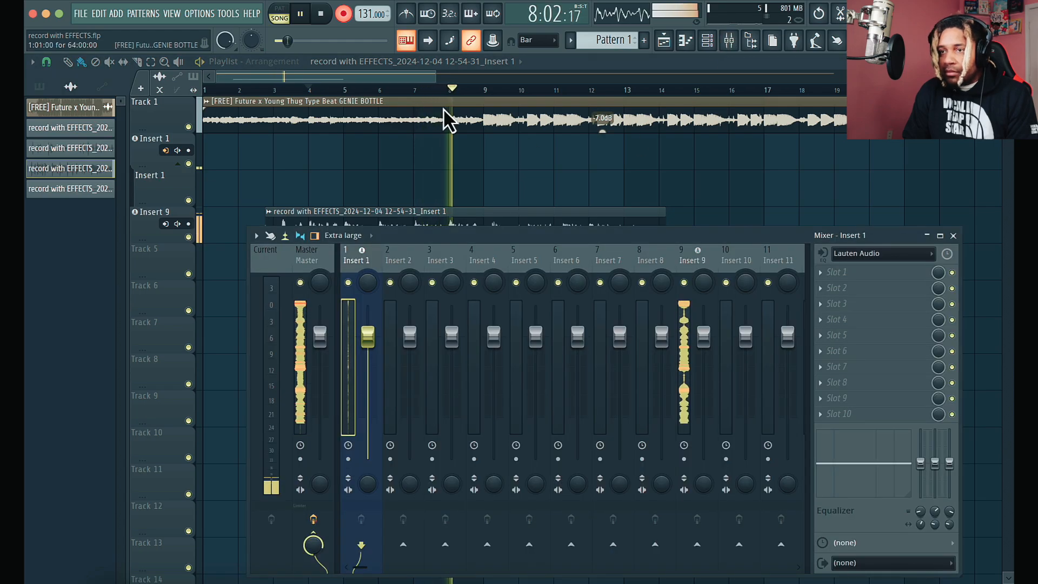
key("F9")
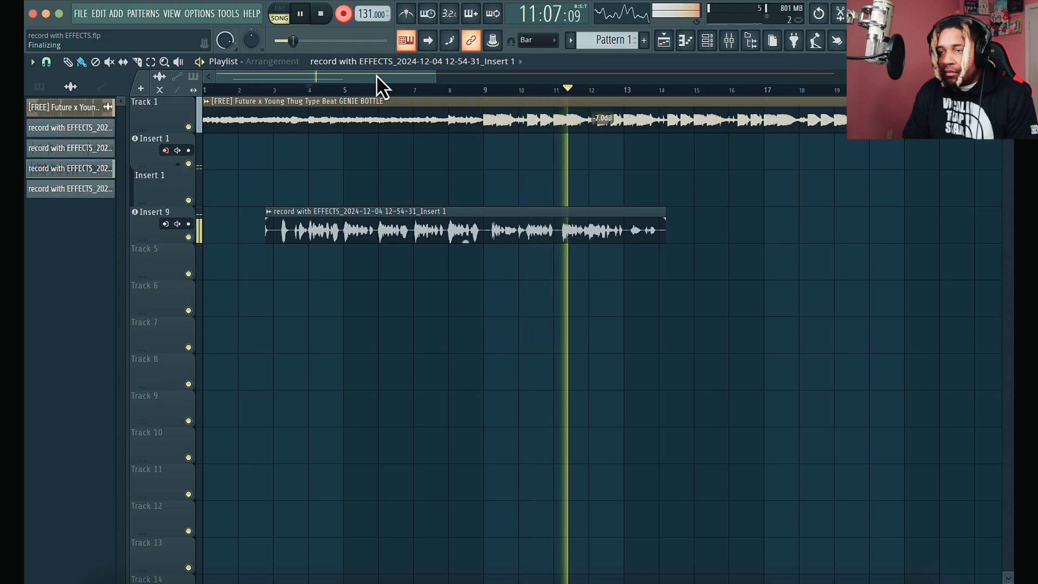
key("space")
Step: Delete the take from the Insert 9 playlist track and check Insert 1's recording options in the mixer
right_click(576, 219)
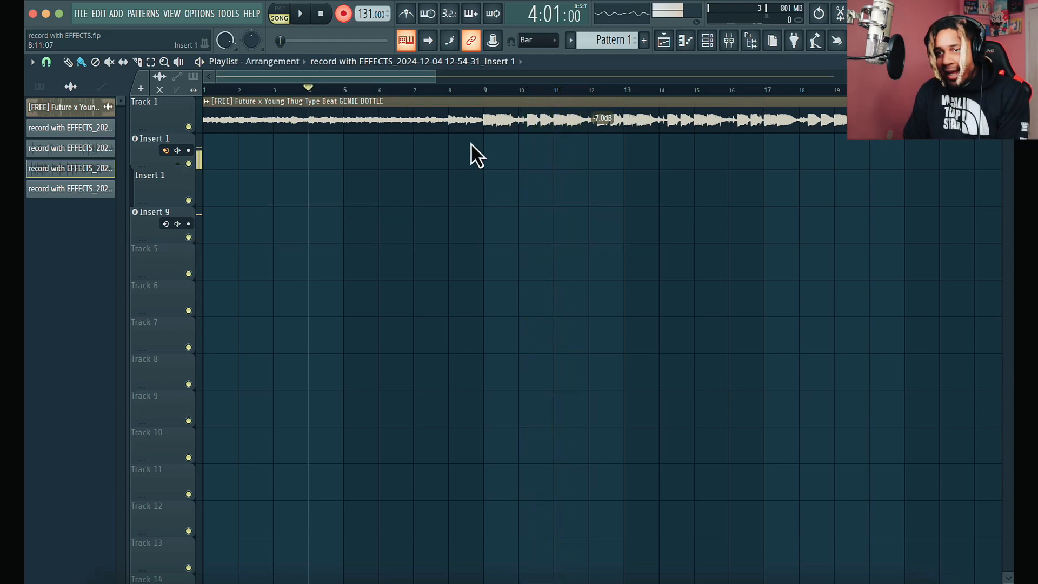
left_click(730, 39)
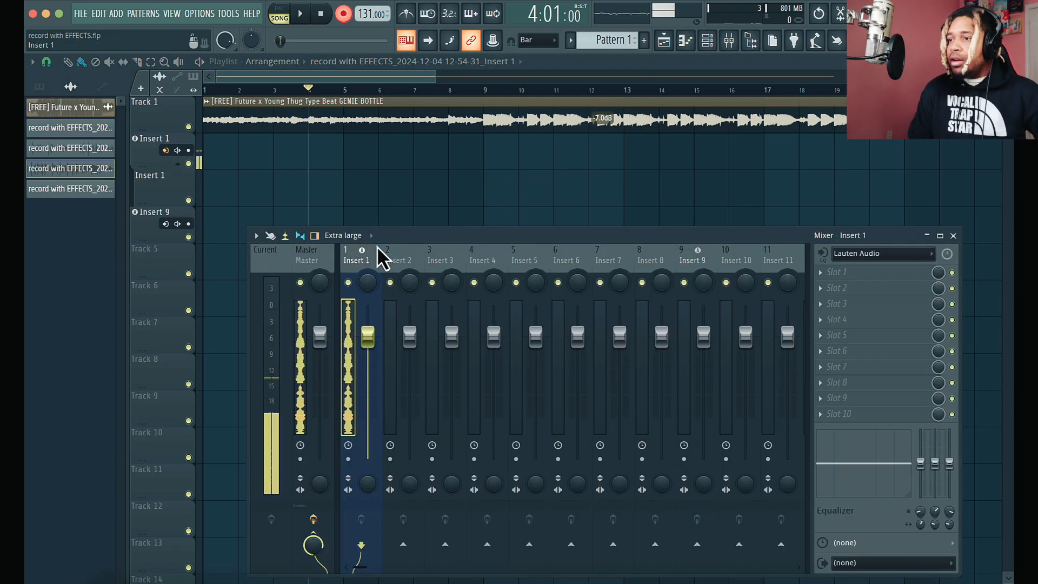
left_click(822, 253)
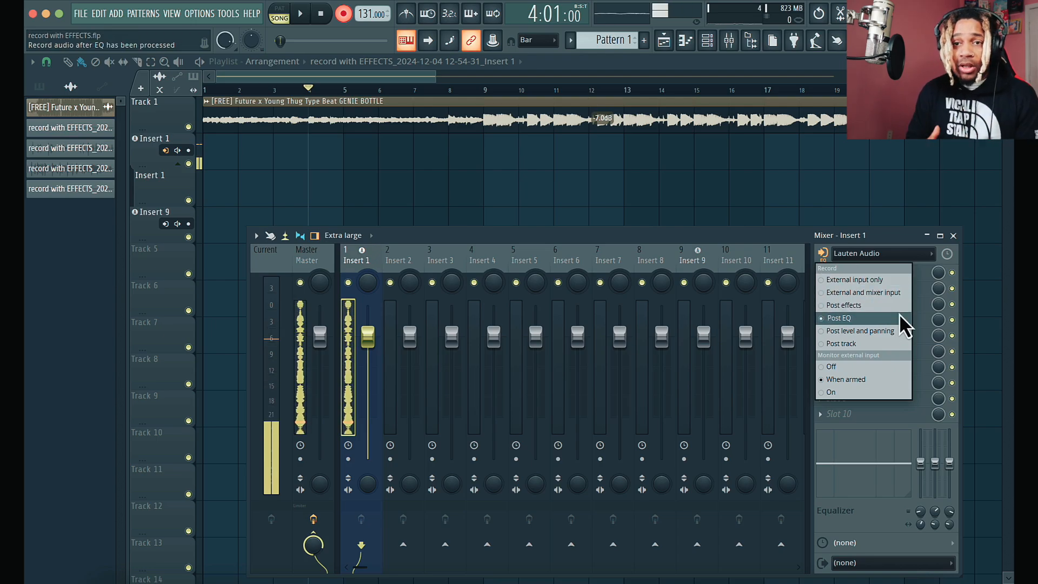
left_click(901, 237)
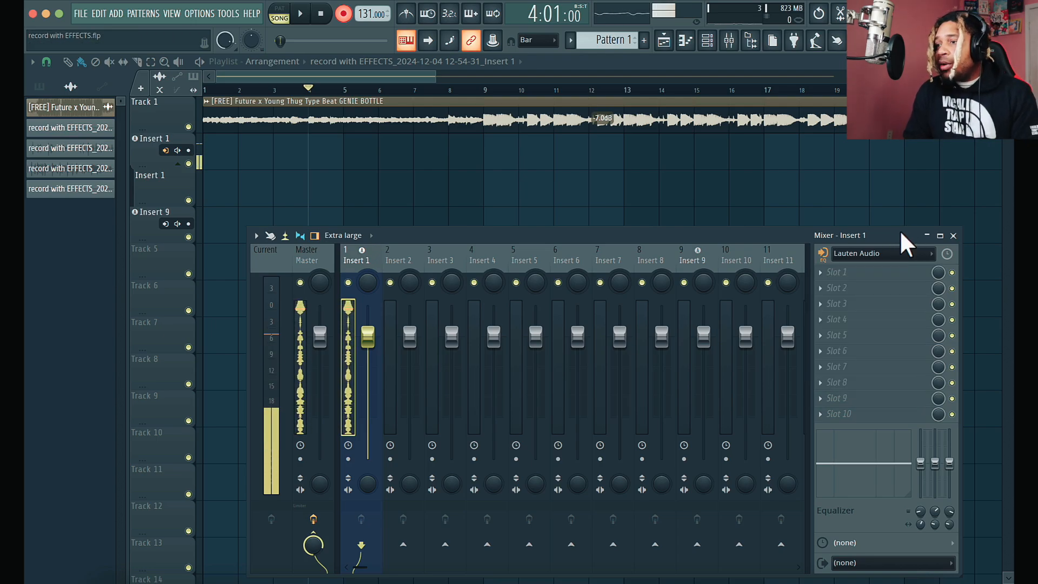
Step: Load the Xpitch plugin into the first effect slot of Insert 1
left_click(825, 271)
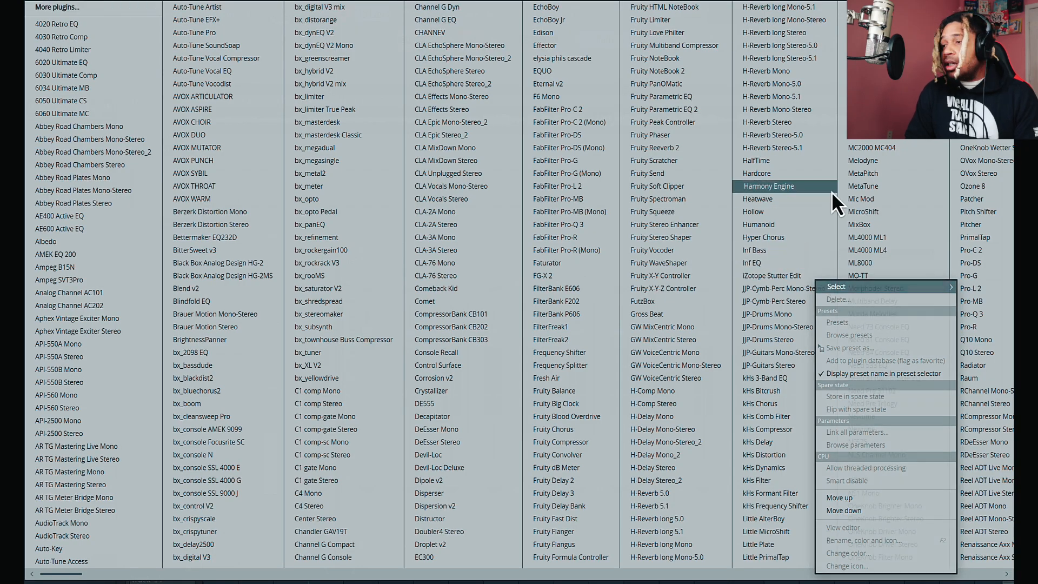
scroll(822, 192, "down", 6)
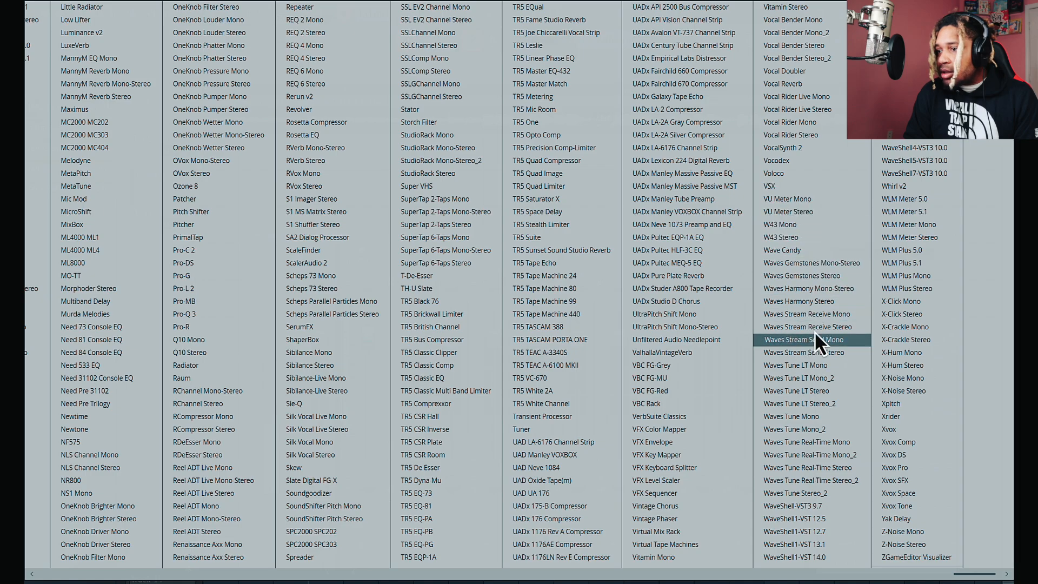
left_click(892, 403)
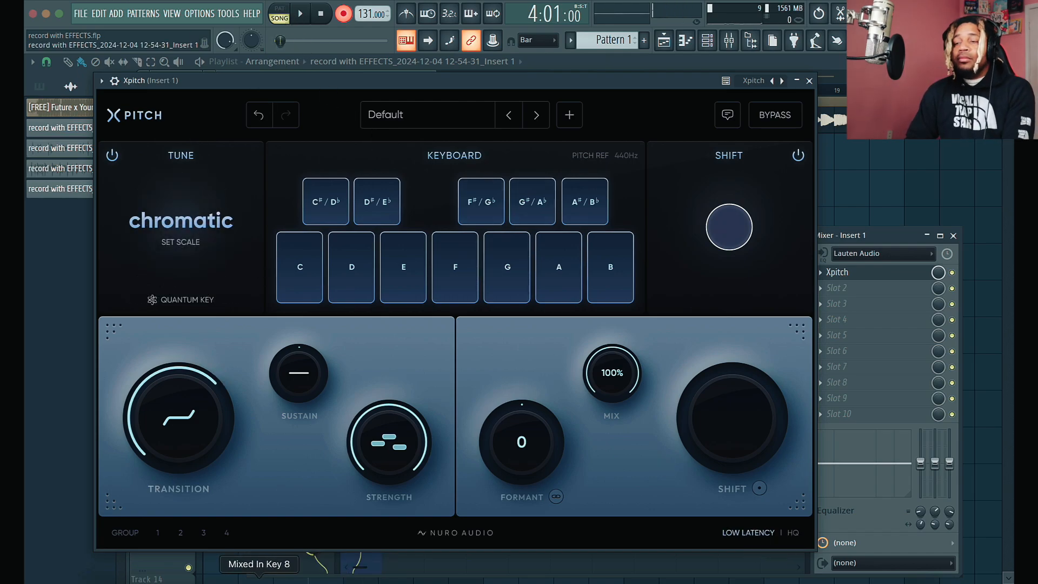
Step: Look up the beat's key in Mixed In Key 8 and set Xpitch to the B min scale with Transition at 1.00
left_click(258, 574)
left_click(189, 212)
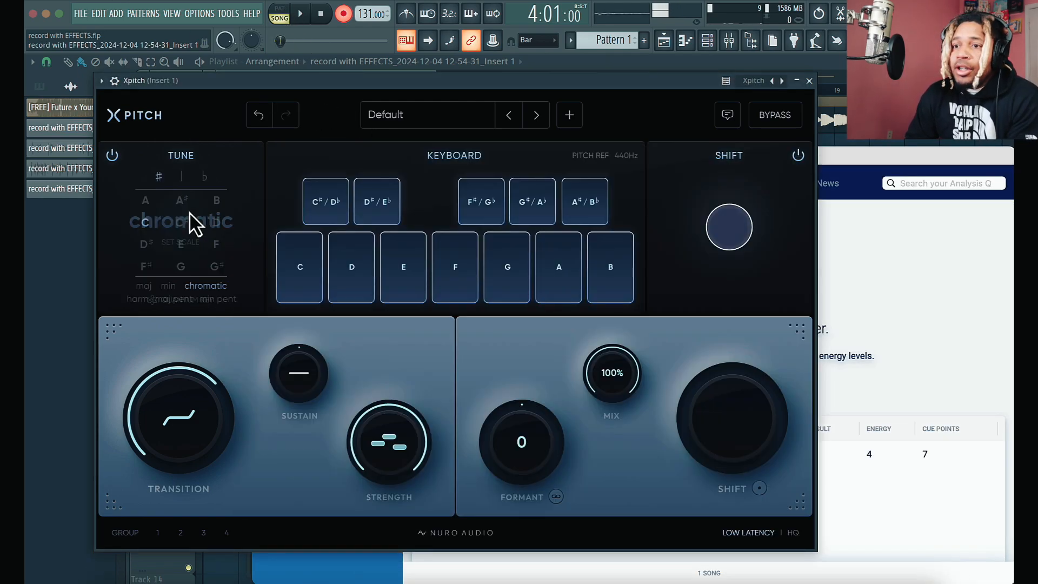
left_click(168, 286)
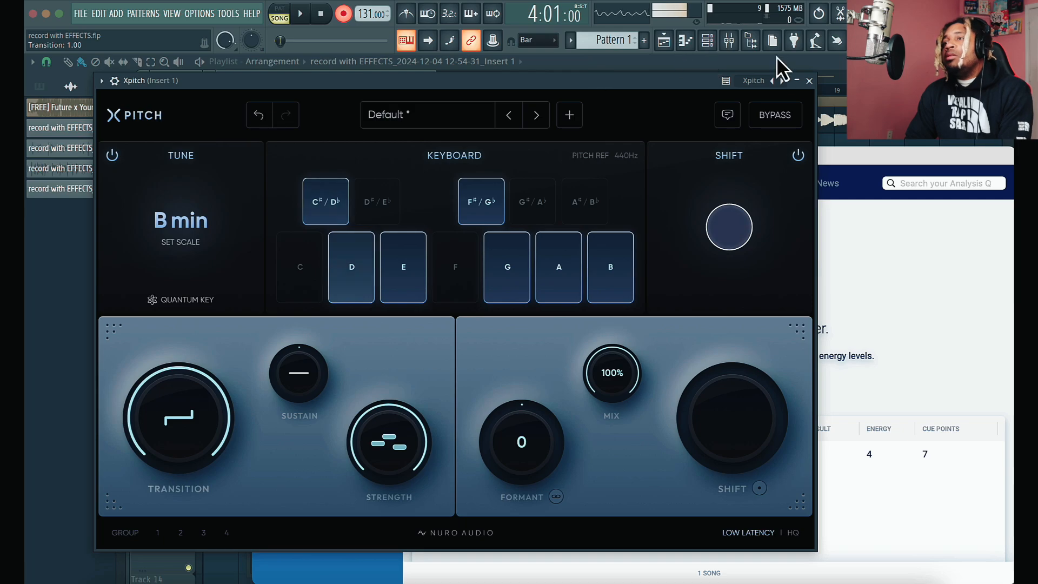
left_click(809, 81)
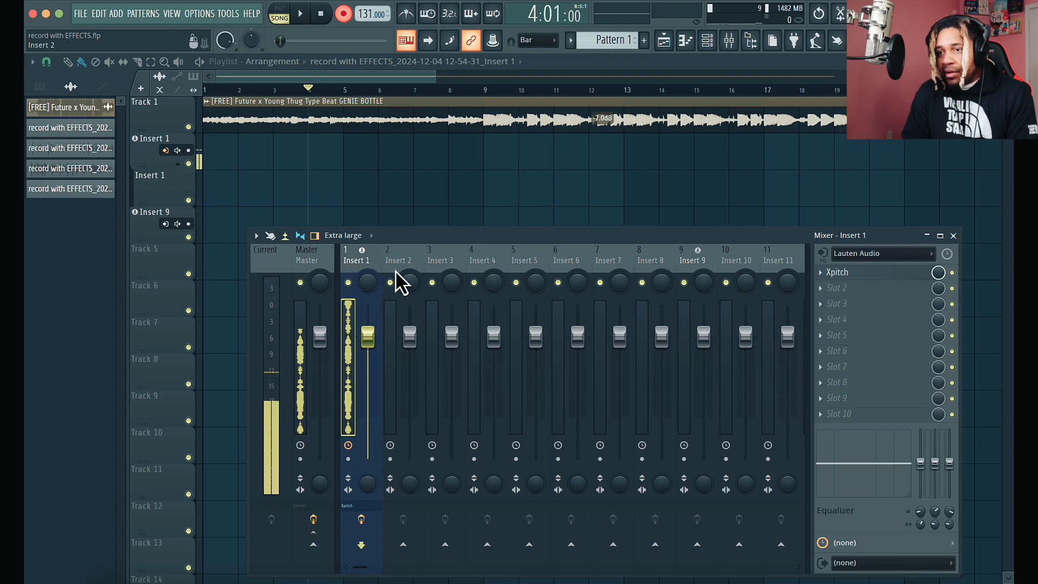
Step: Route Insert 1 to Insert 2 instead of the Master and arm Insert 1 for recording
left_click(403, 543)
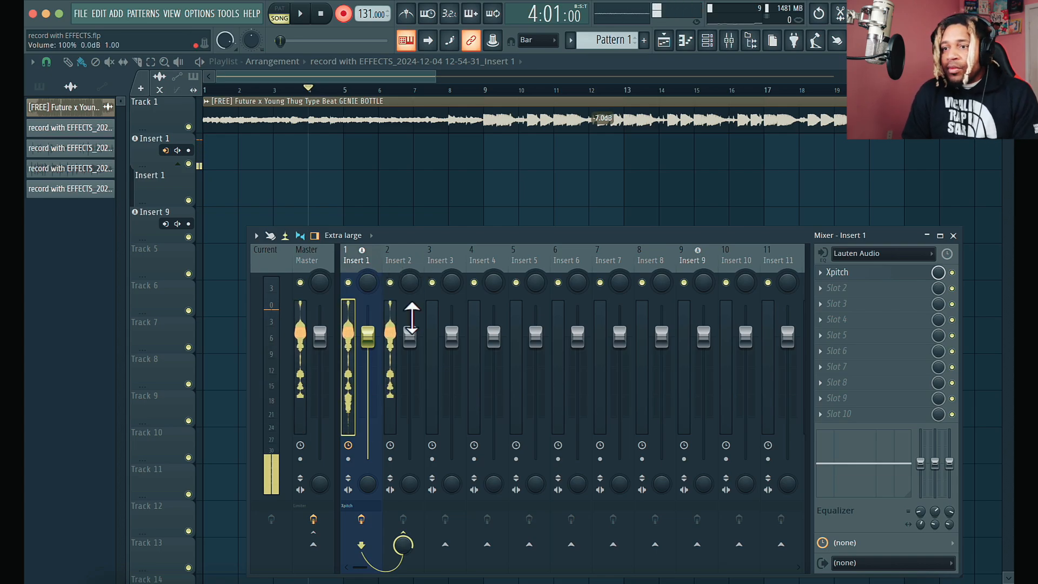
left_click(349, 458)
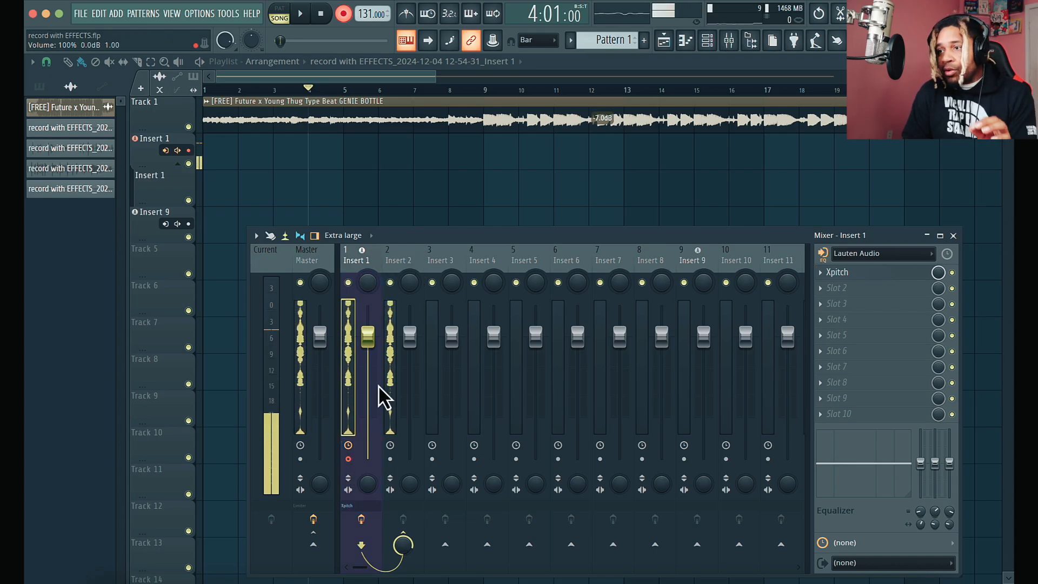
Step: Load the CLA-76 Mono compressor into the first effect slot of Insert 2
left_click(404, 257)
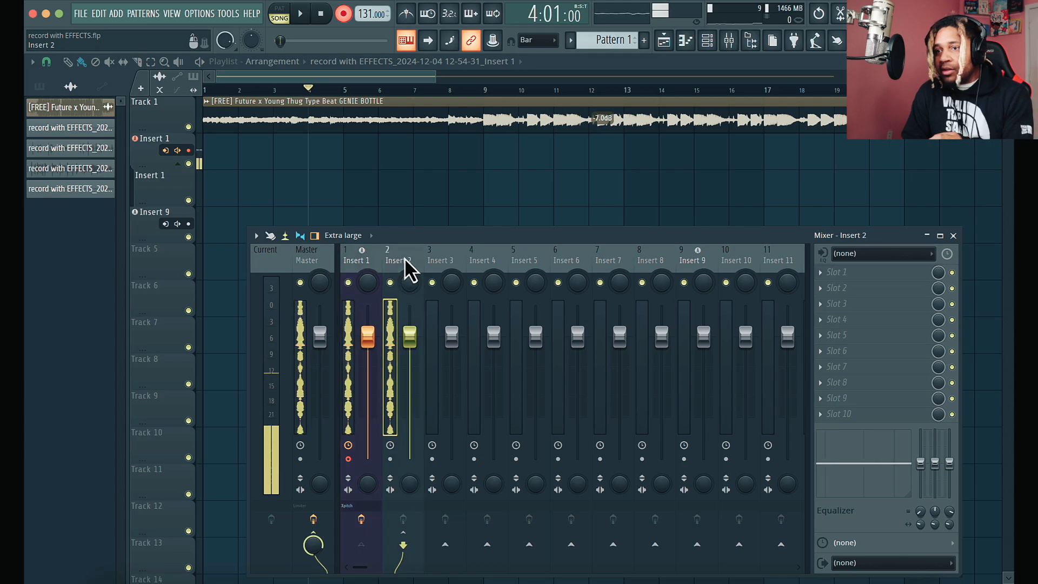
left_click(820, 273)
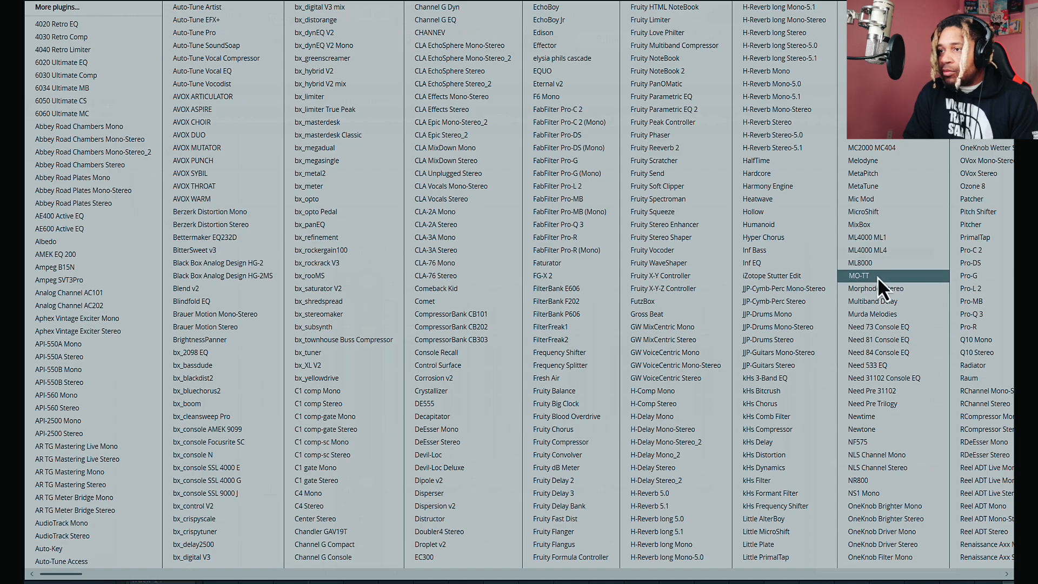
scroll(919, 148, "down", 4)
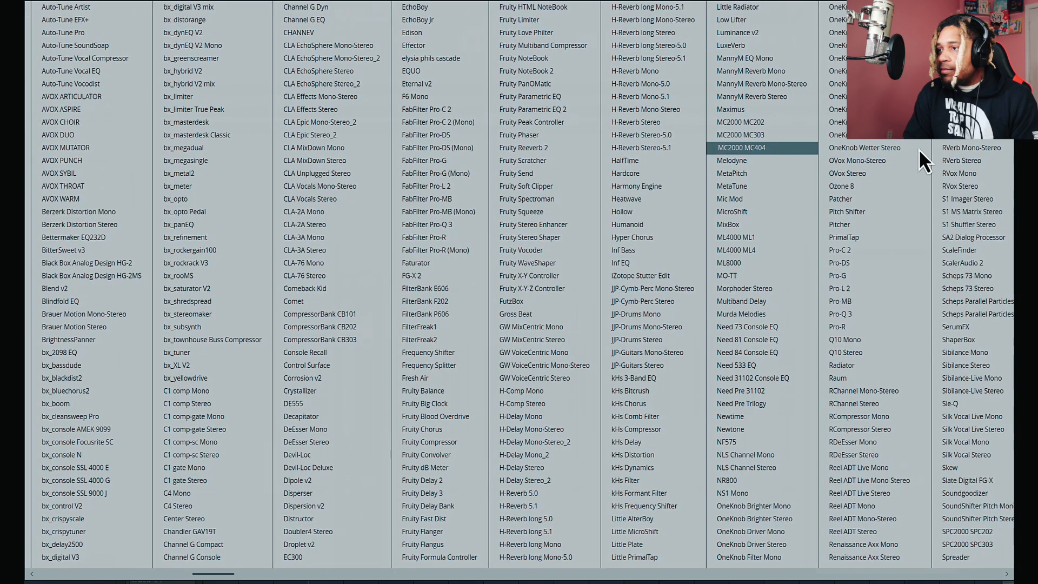
scroll(809, 231, "down", 1)
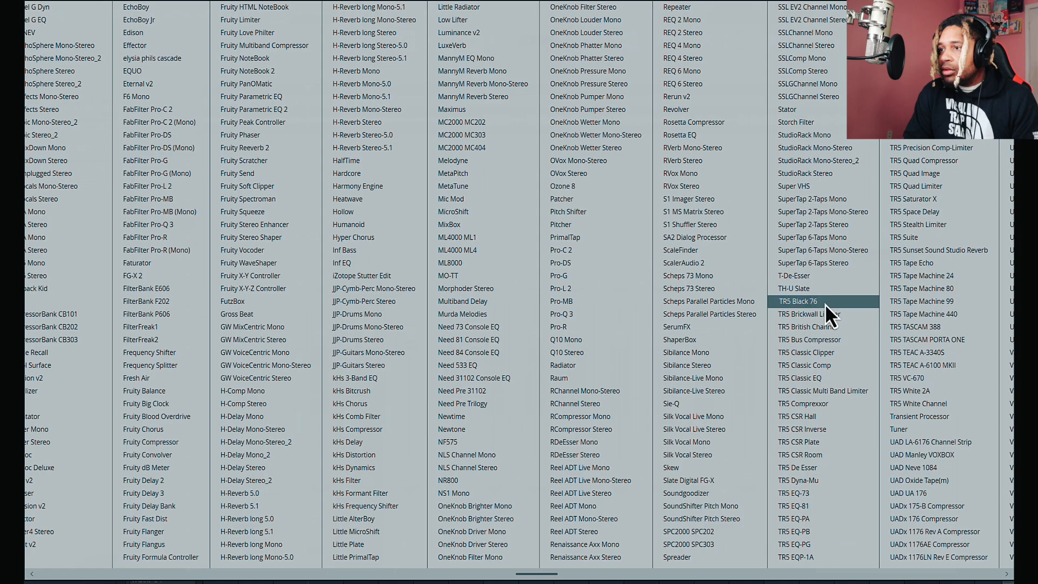
scroll(824, 304, "up", 5)
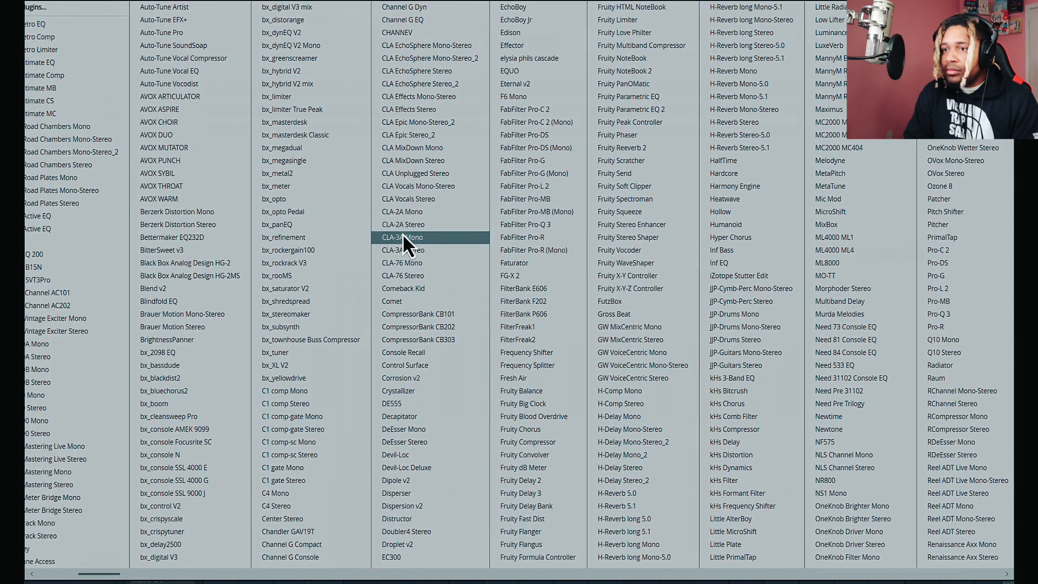
left_click(422, 265)
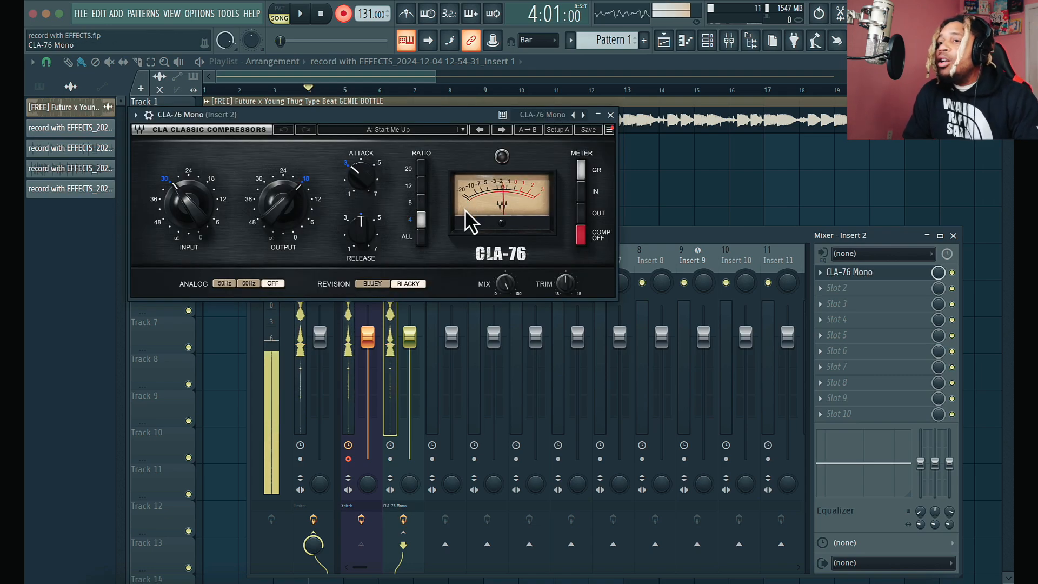
Step: Add the CLA-2A Mono compressor to the second slot of Insert 2 with Peak Reduction at 58.20
left_click(820, 292)
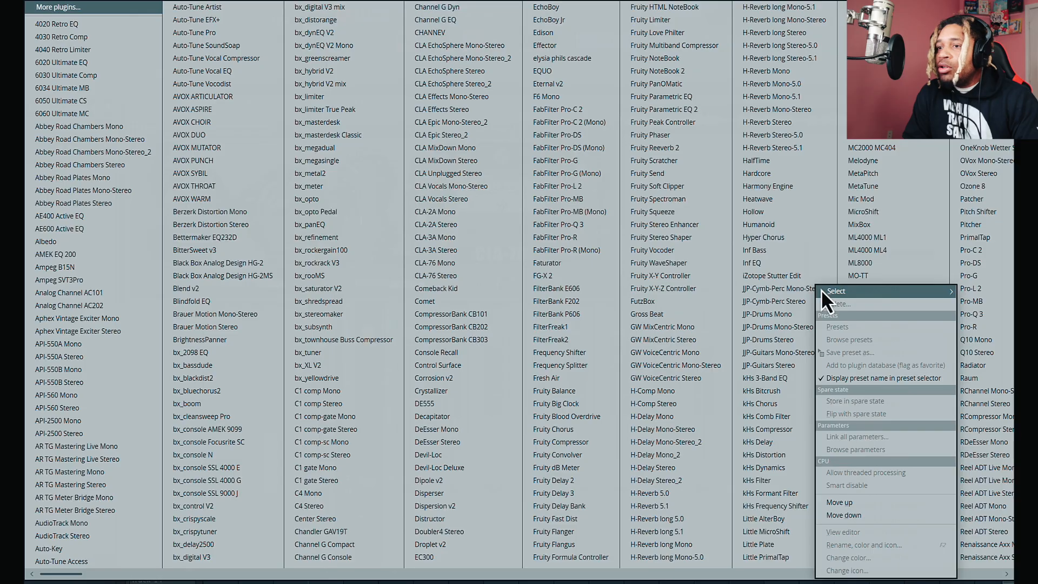
key("Escape")
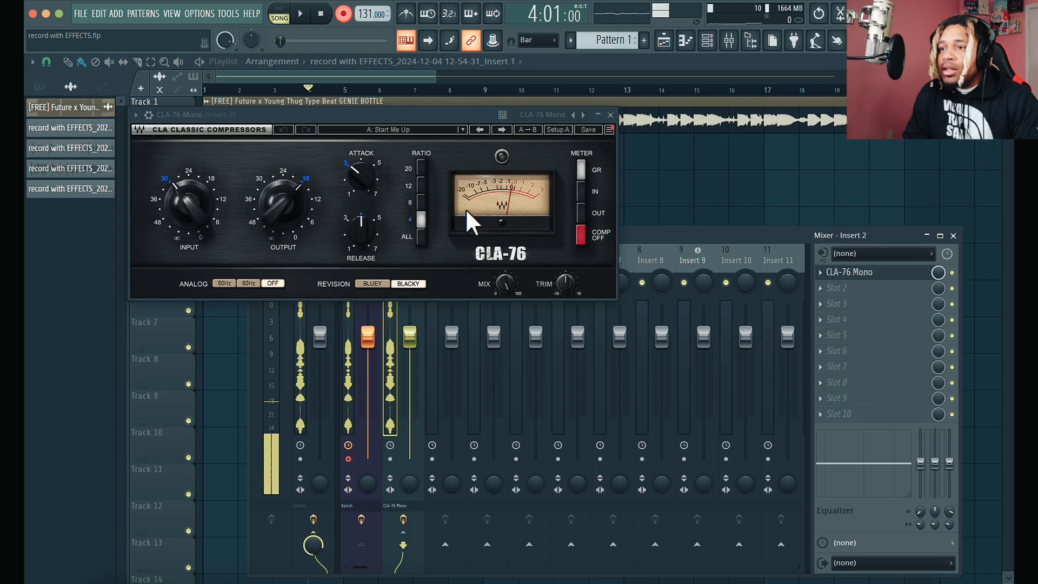
left_click(606, 115)
left_click(820, 288)
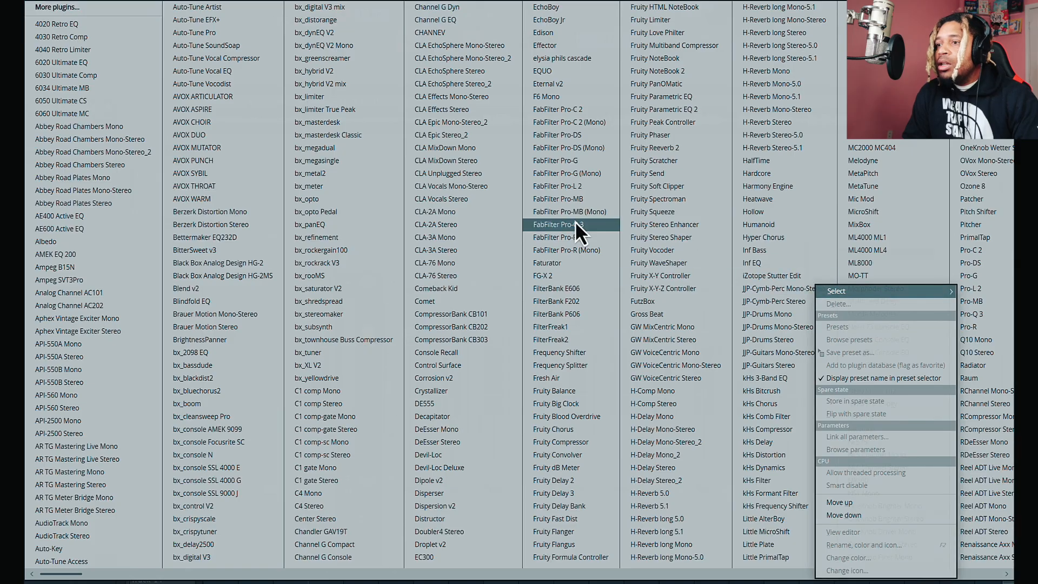
left_click(420, 211)
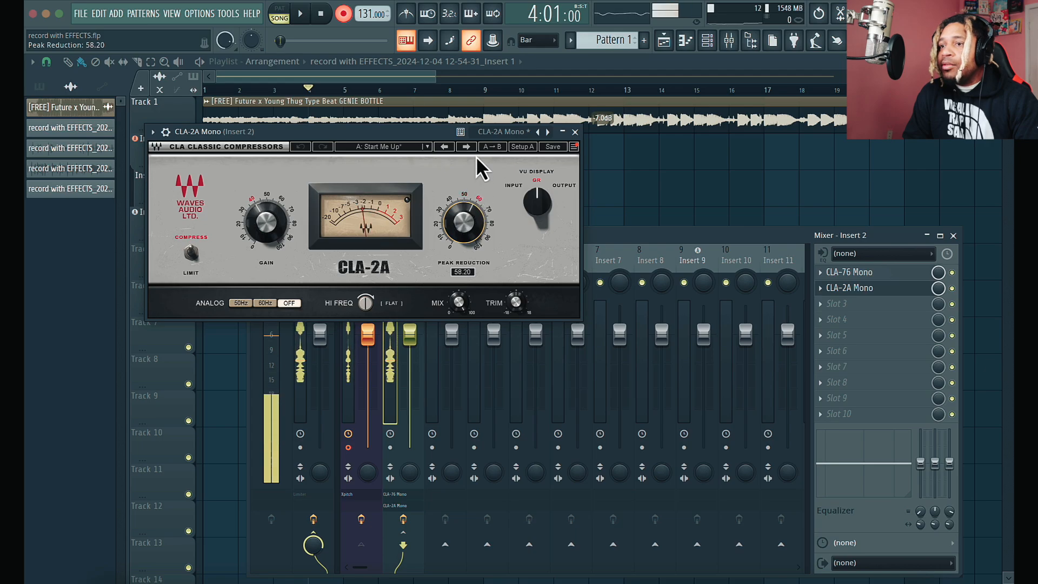
left_click(576, 132)
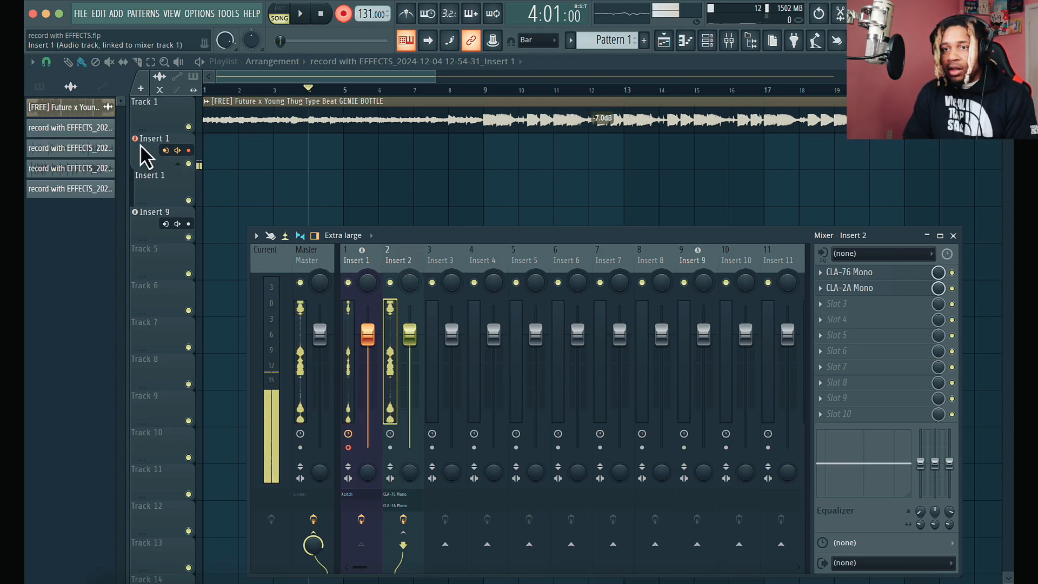
Step: Record a vocal take on the armed Insert 1 from the song start to about bar 11 and move its clip to the Insert 9 track
left_click(321, 15)
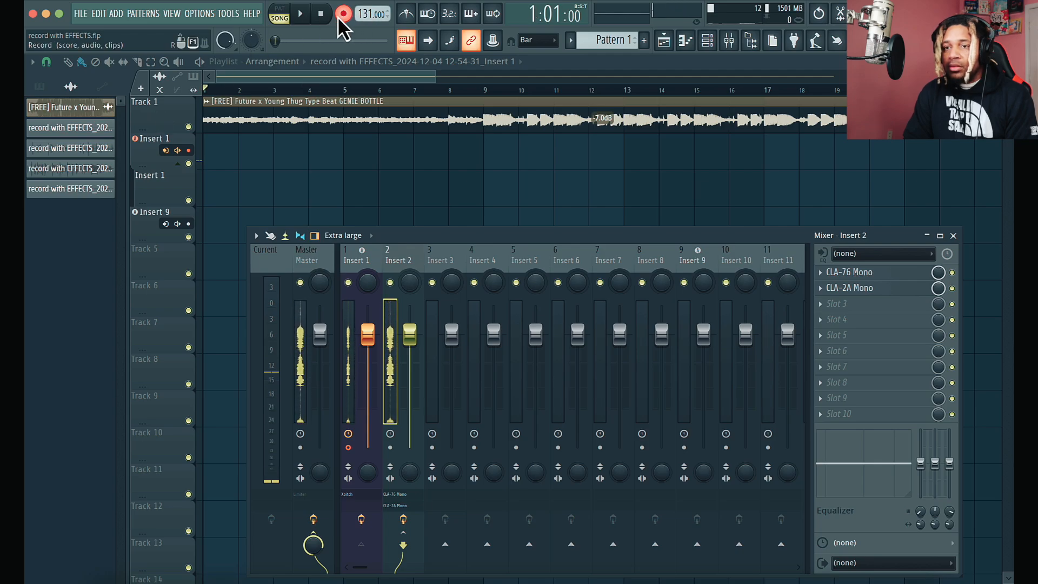
key("space")
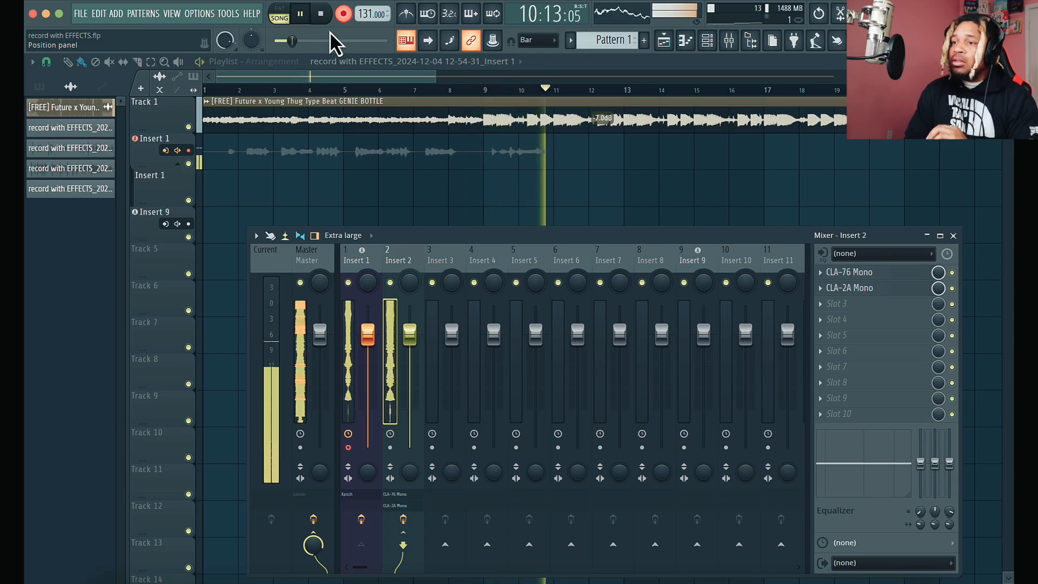
key("space")
key("F9")
left_click_drag(441, 158, 435, 240)
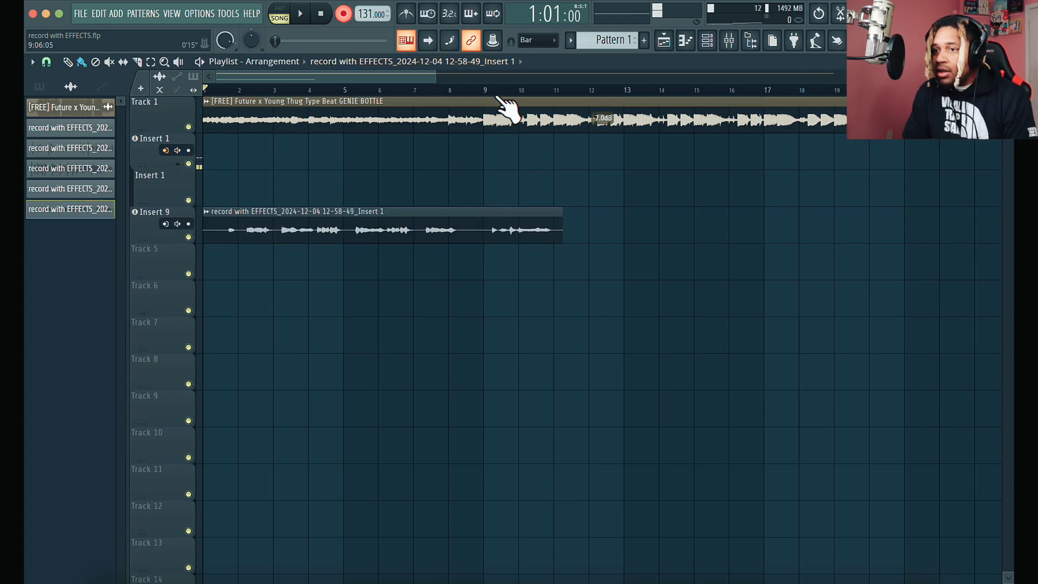
Step: Play back the Insert 1 take from bar 3 to hear how it was recorded
left_click(274, 94)
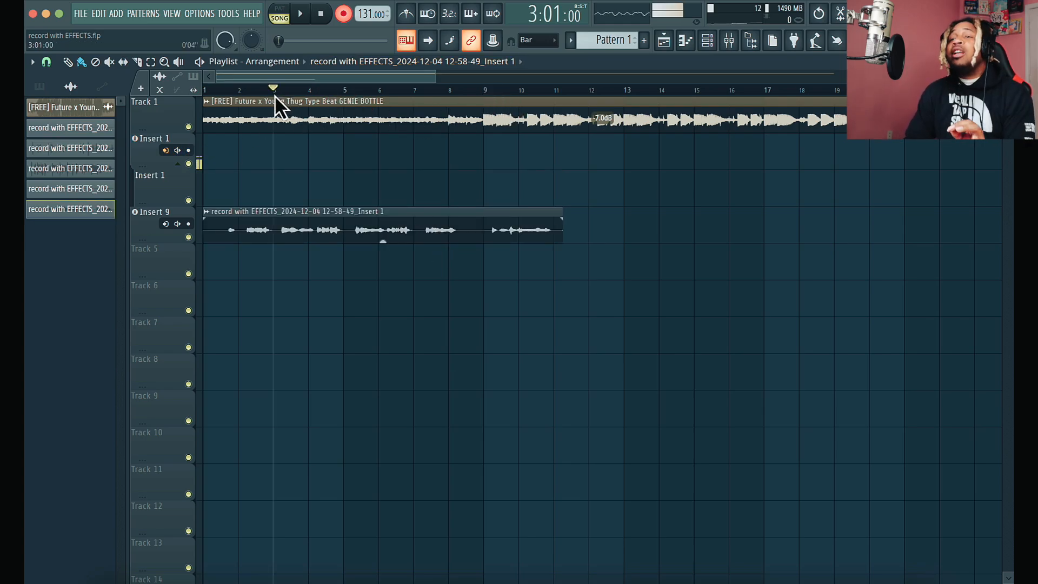
key("space")
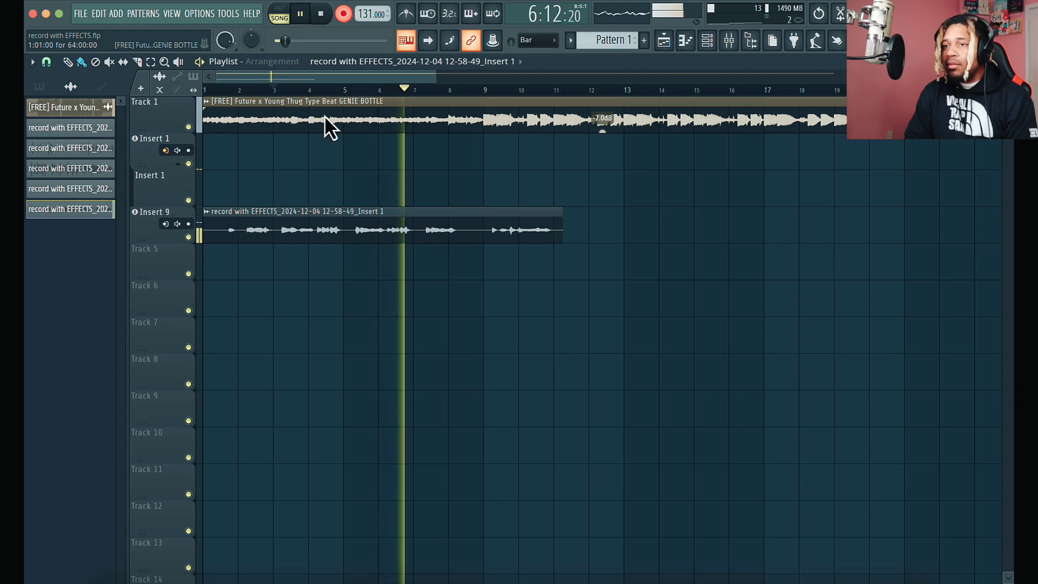
key("space")
Step: Mute the Insert 9 playlist track and turn Track 5 into an audio track linked to Insert 10
left_click(188, 237)
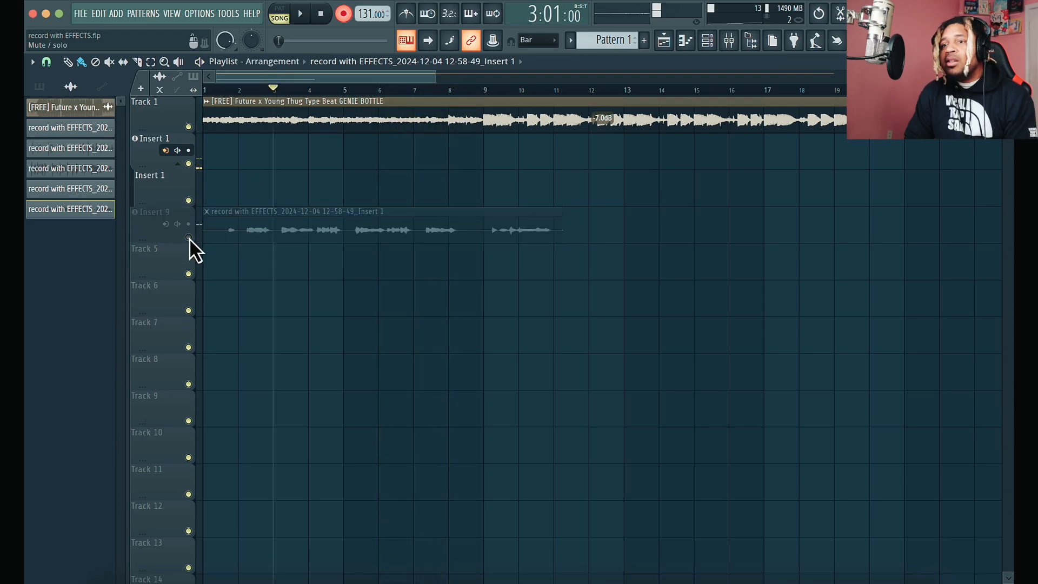
right_click(160, 262)
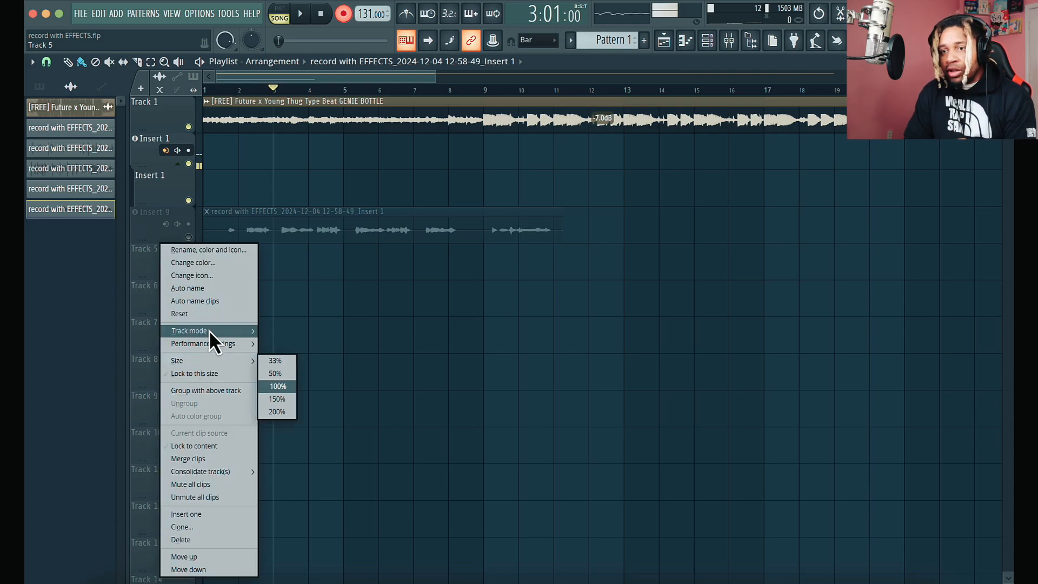
mouse_move(209, 330)
mouse_move(296, 346)
left_click(357, 154)
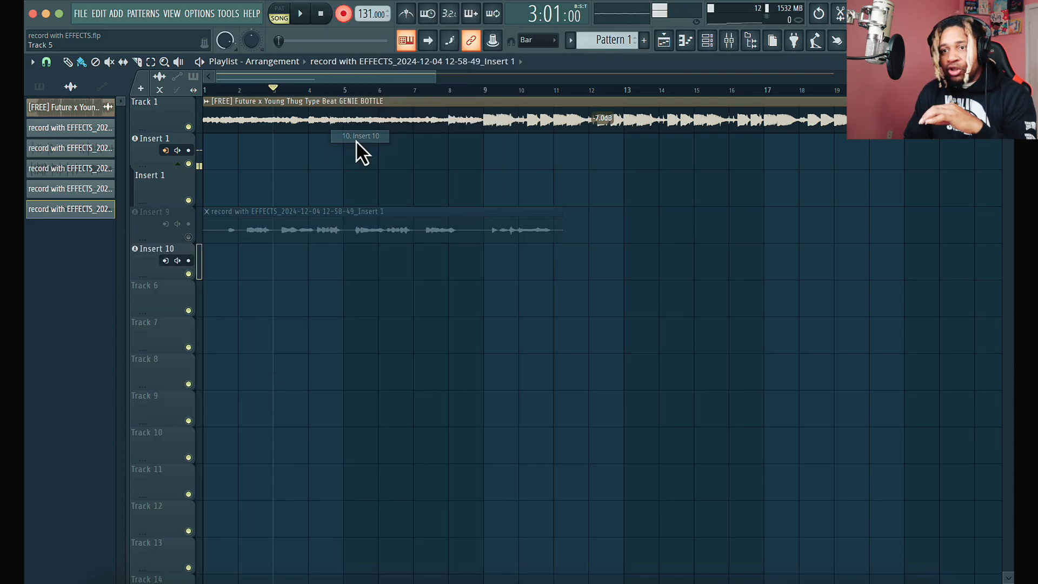
Step: Arm mixer Insert 2 for recording and assign it to a new playlist audio track
left_click(726, 47)
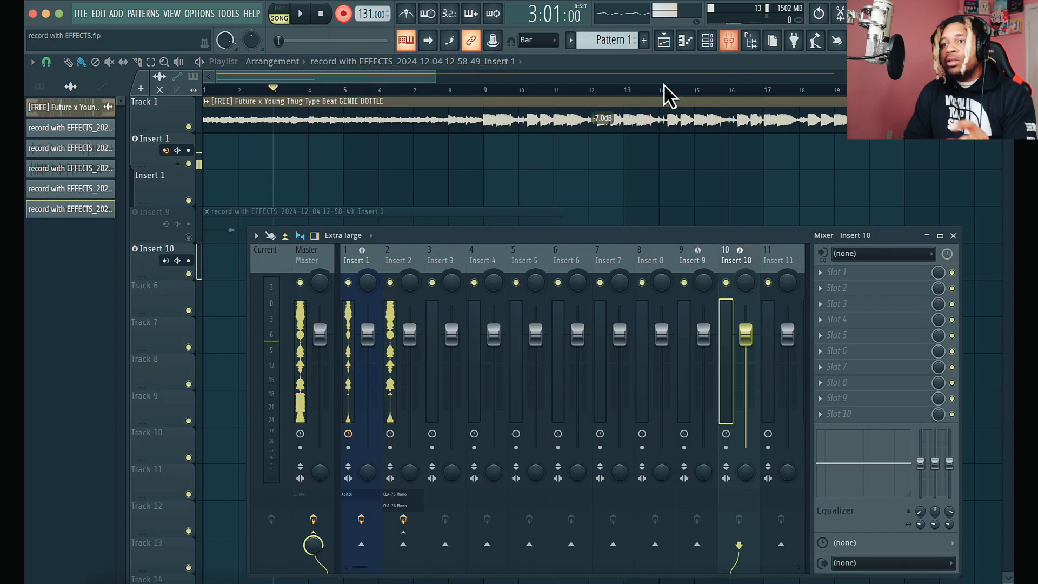
left_click(373, 257)
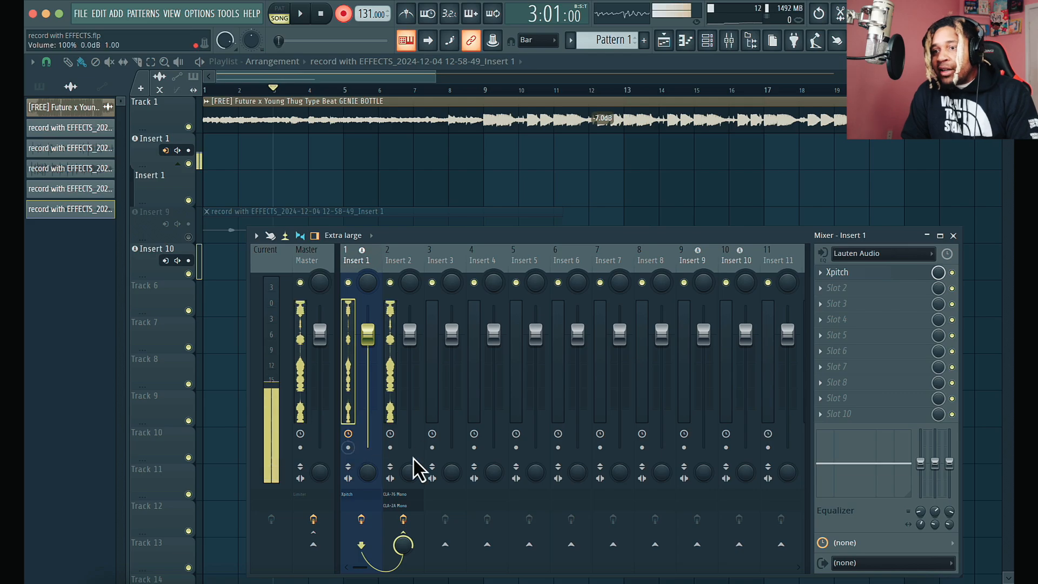
left_click(390, 447)
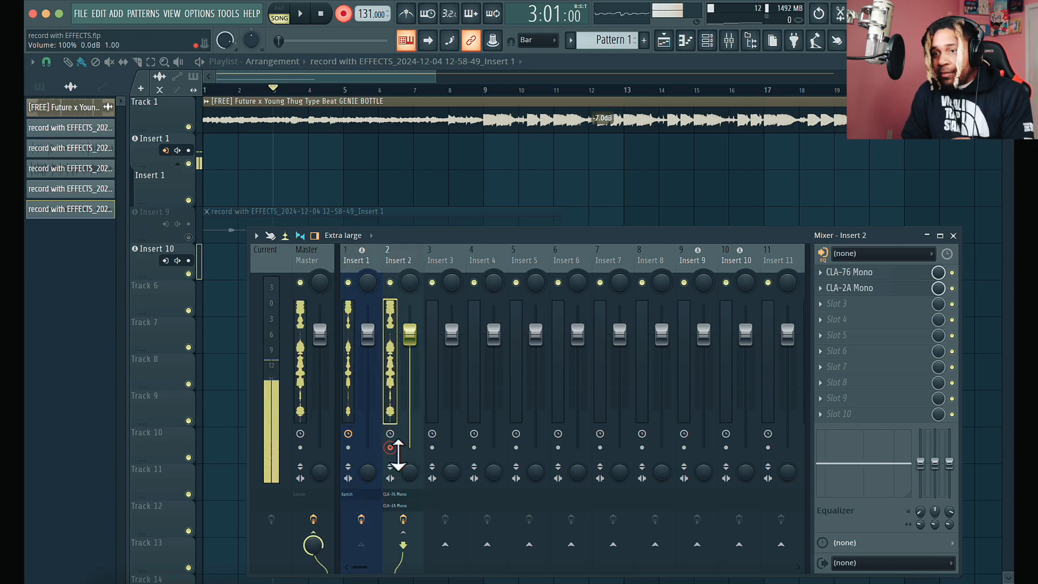
right_click(407, 254)
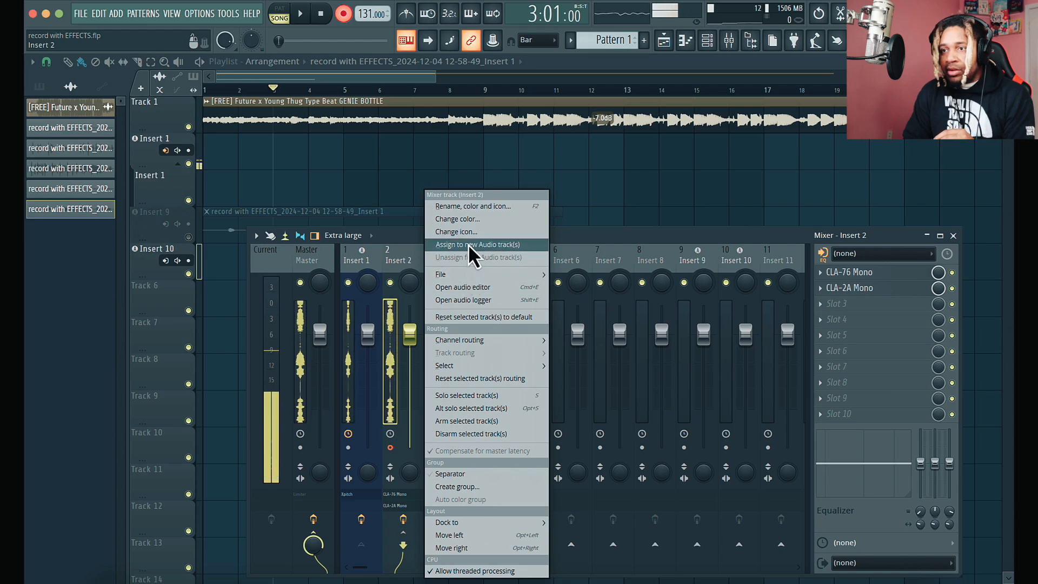
left_click(491, 244)
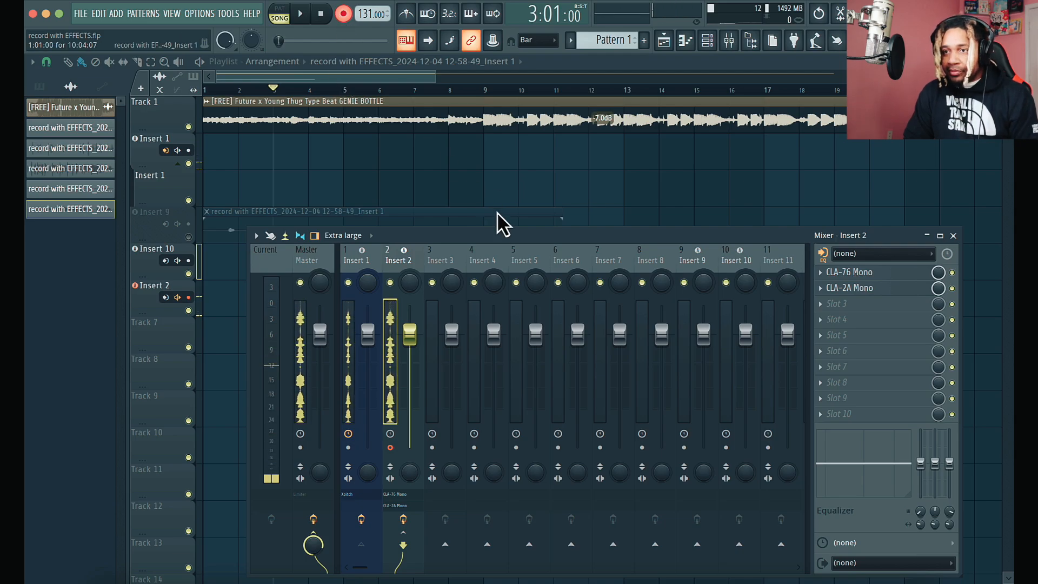
Step: Record a vocal take on Insert 2 from bar 3 to about bar 11 and move its clip to the Insert 10 track
left_click_drag(498, 238, 656, 264)
key("space")
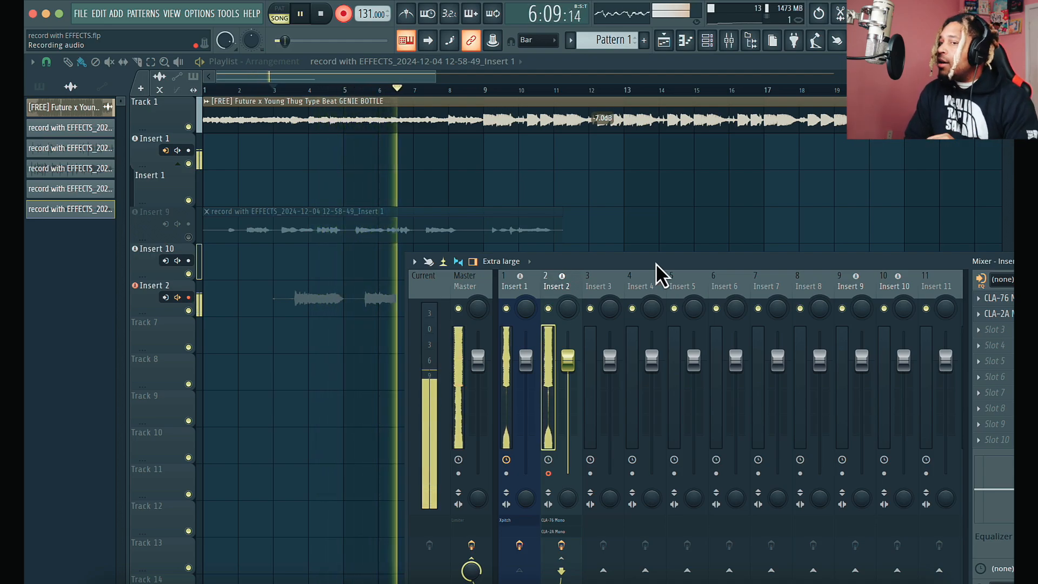
left_click_drag(653, 262, 565, 349)
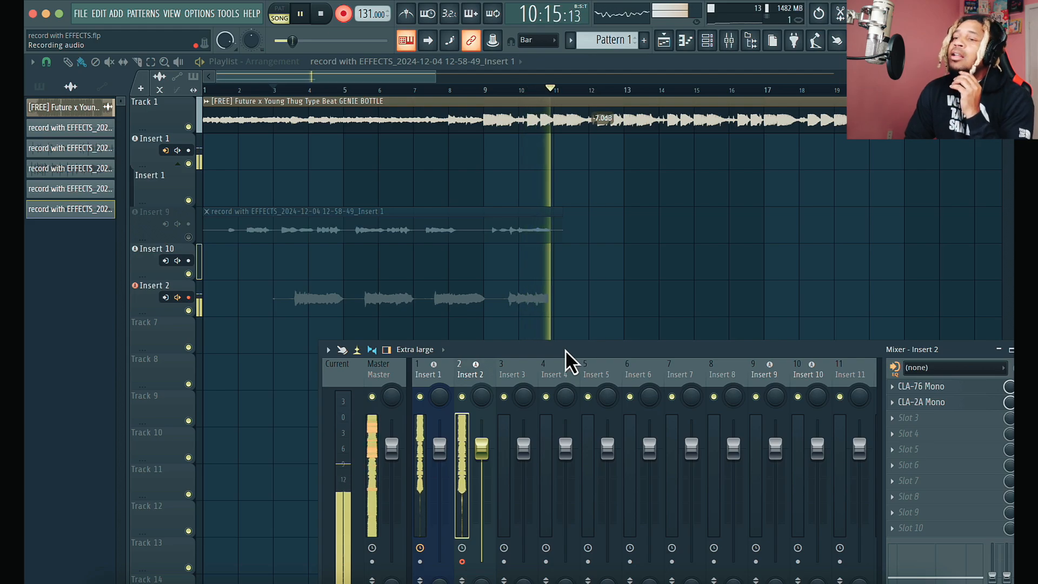
key("space")
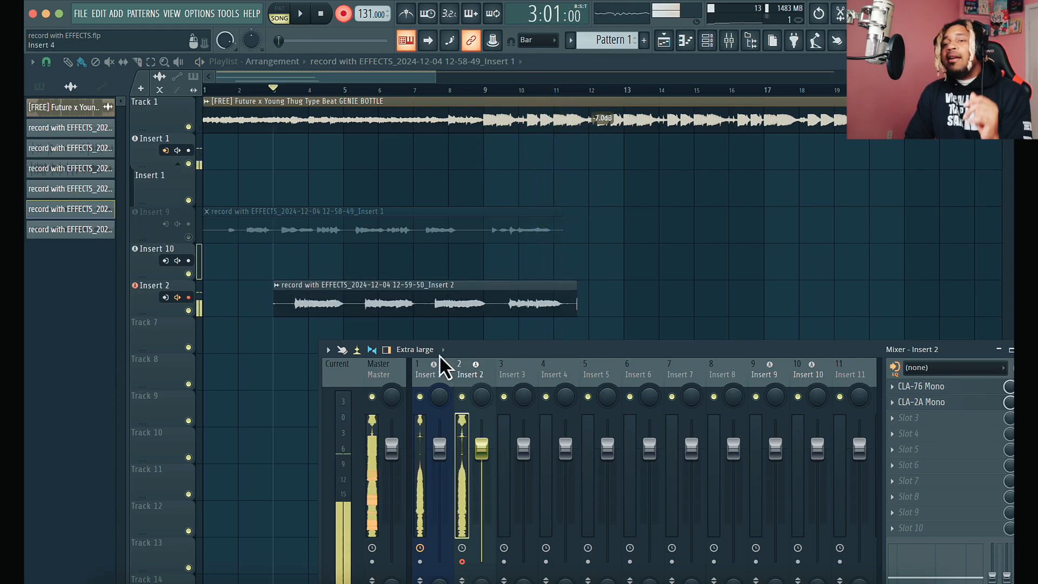
left_click_drag(404, 284, 398, 245)
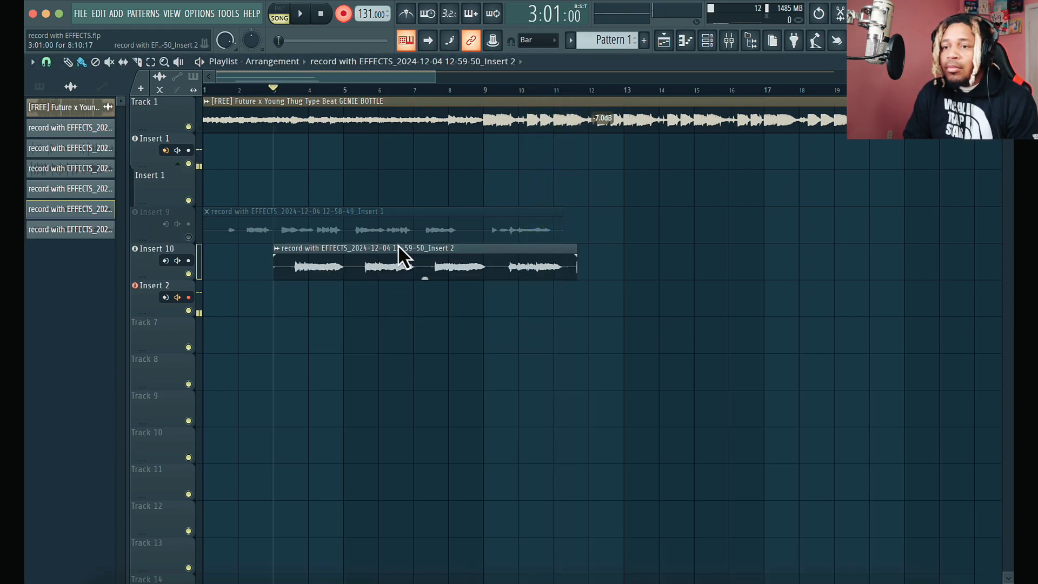
Step: Disarm Insert 2 and play back the new take from bar 3 while watching its level in the mixer
left_click(187, 297)
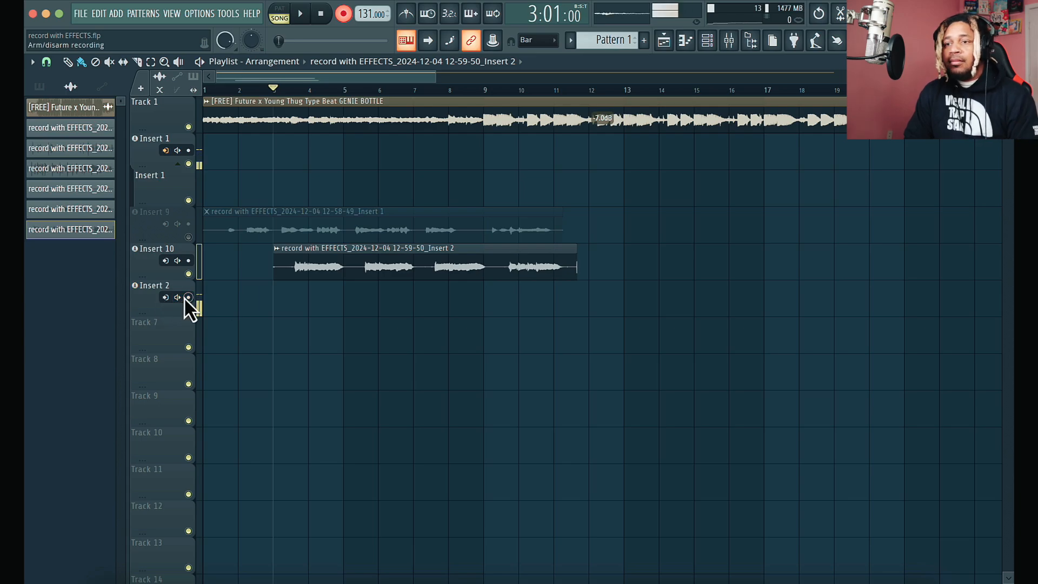
key("space")
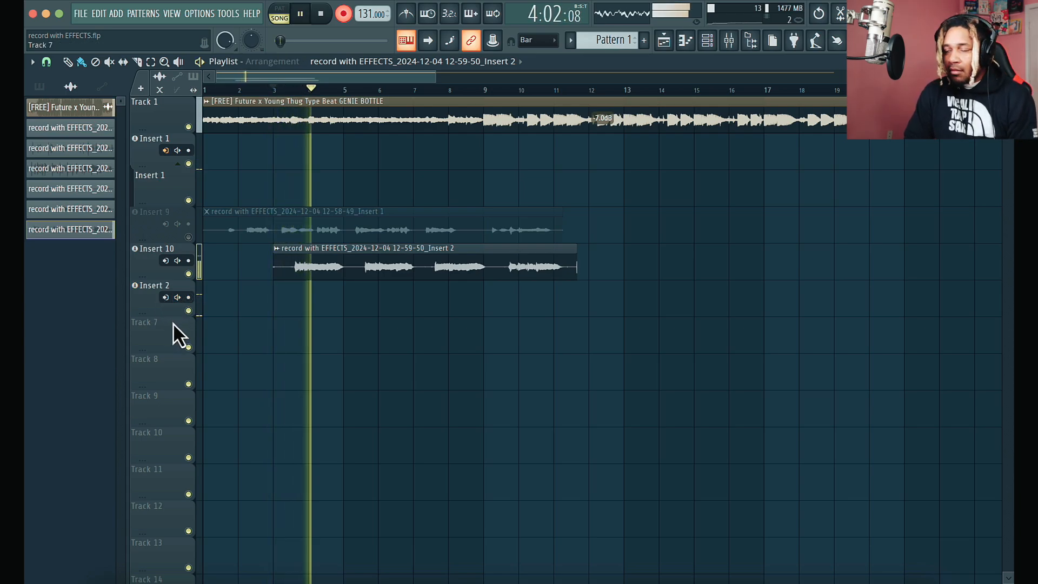
left_click(729, 42)
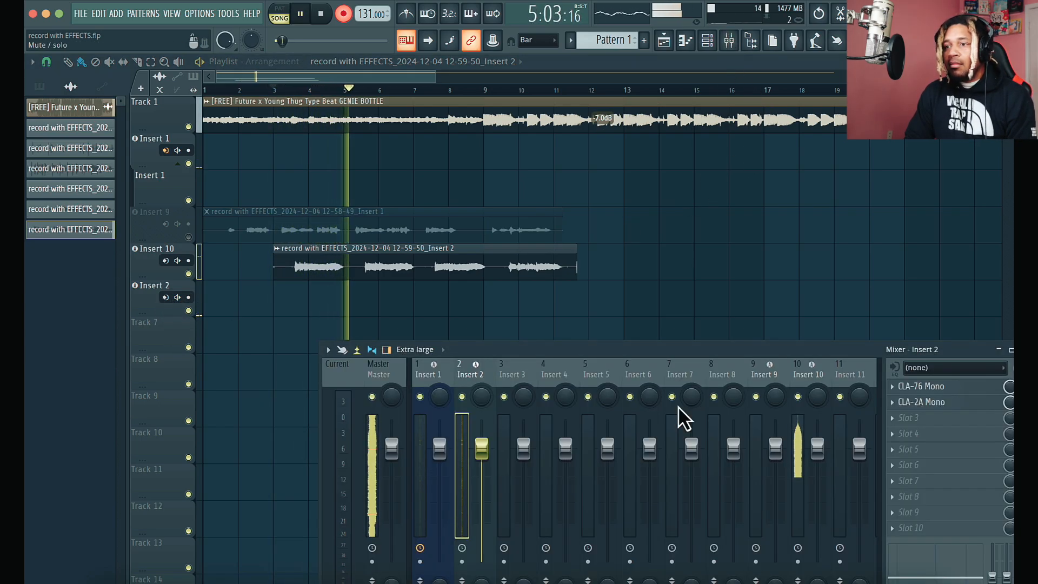
left_click_drag(681, 320, 680, 293)
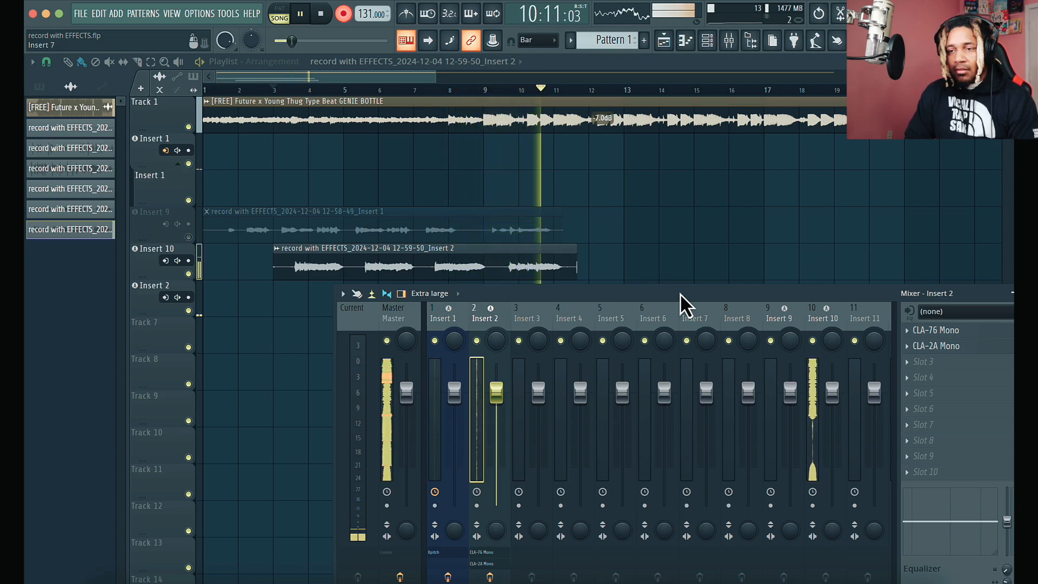
key("space")
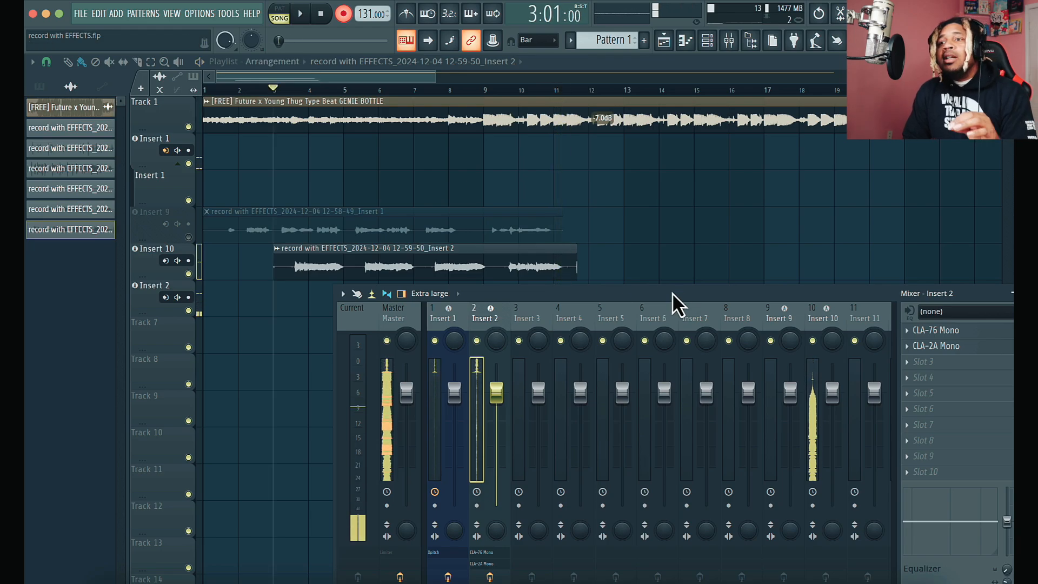
Step: Disable the Xpitch effect on mixer Insert 1
left_click(455, 327)
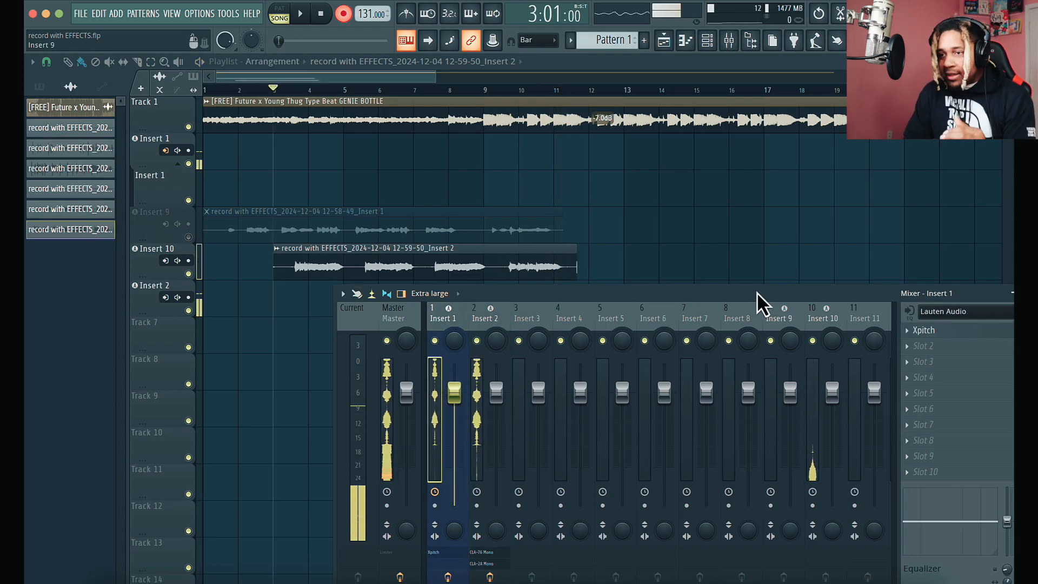
left_click_drag(757, 292, 614, 300)
left_click(896, 339)
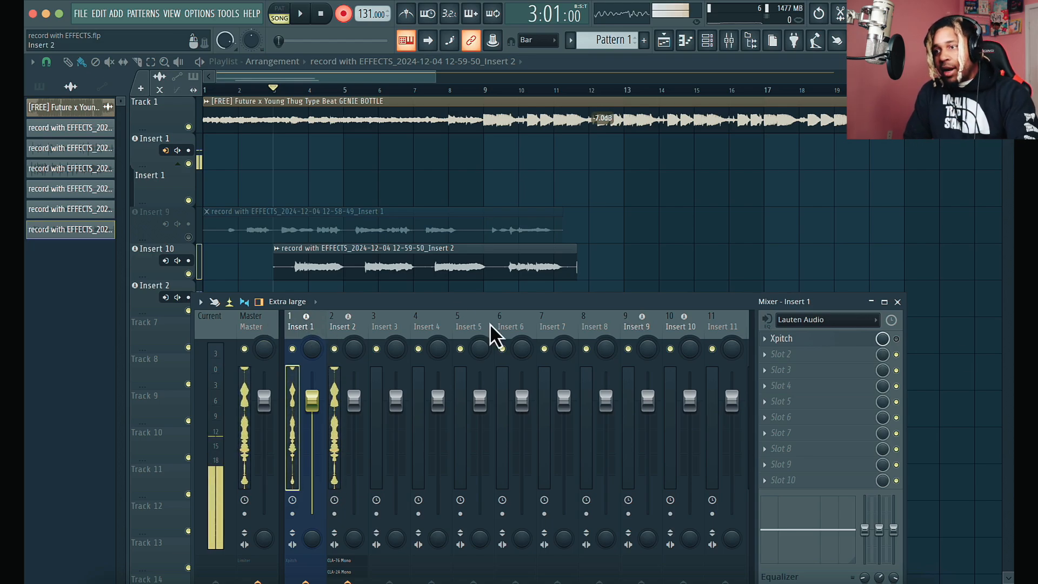
Step: Review the available audio inputs and the recording and monitoring options of Insert 1
left_click(794, 320)
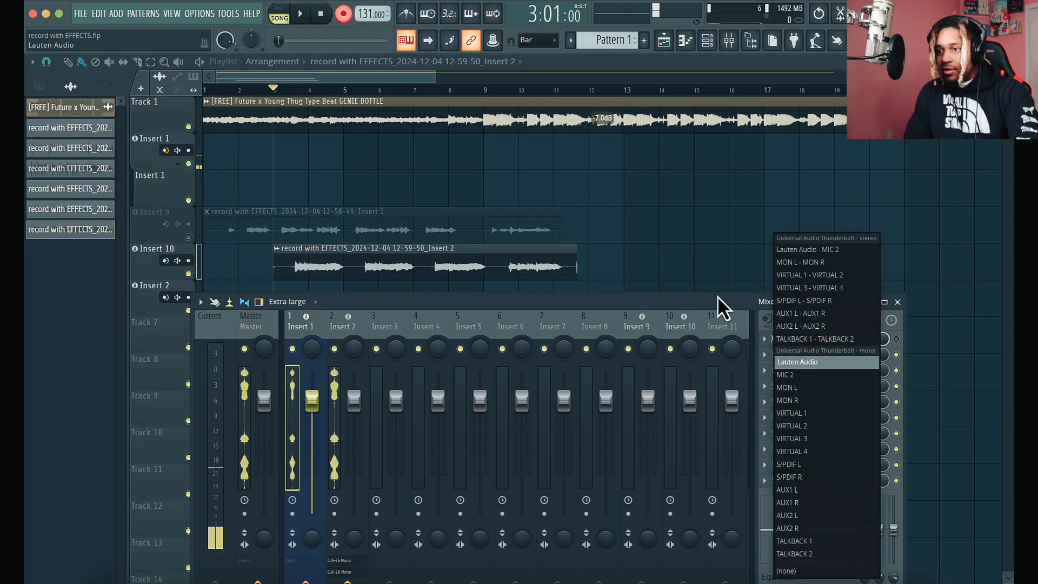
left_click(718, 296)
left_click(767, 320)
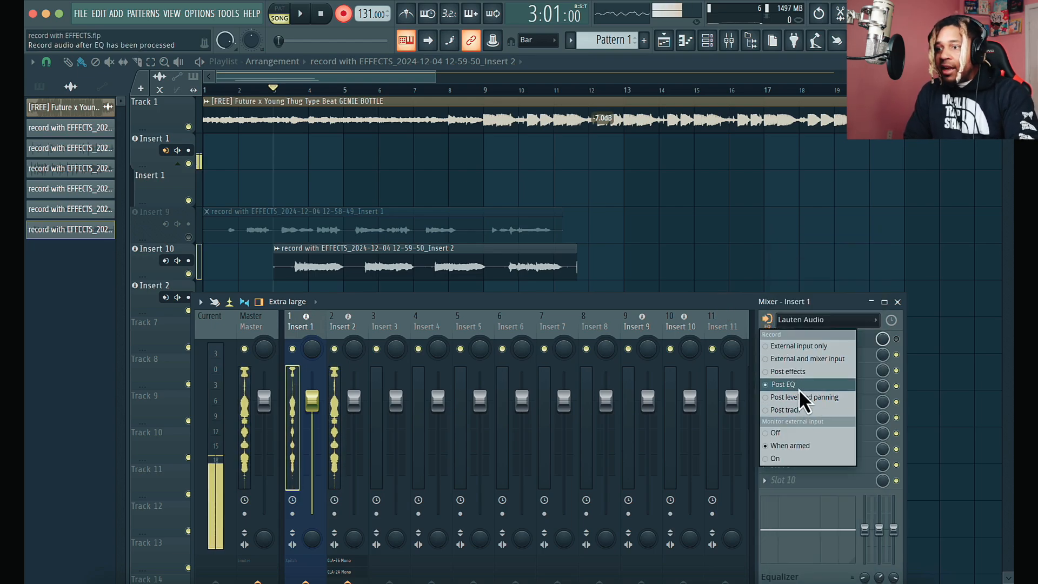
left_click(743, 304)
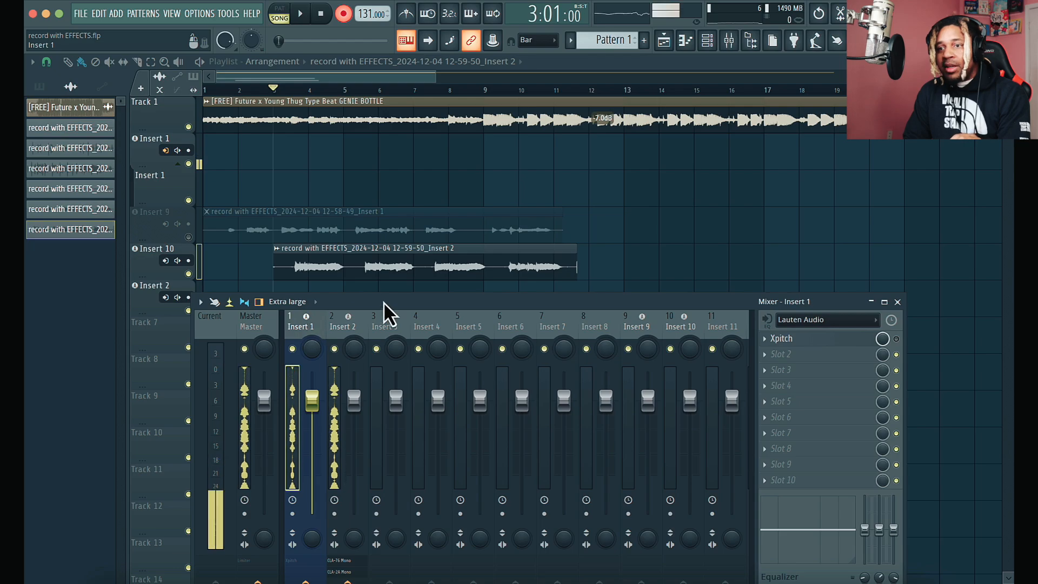
Step: Compare the effects and routing of Insert 1 and Insert 2 with the two vocal clips recorded from them
left_click_drag(384, 302, 446, 181)
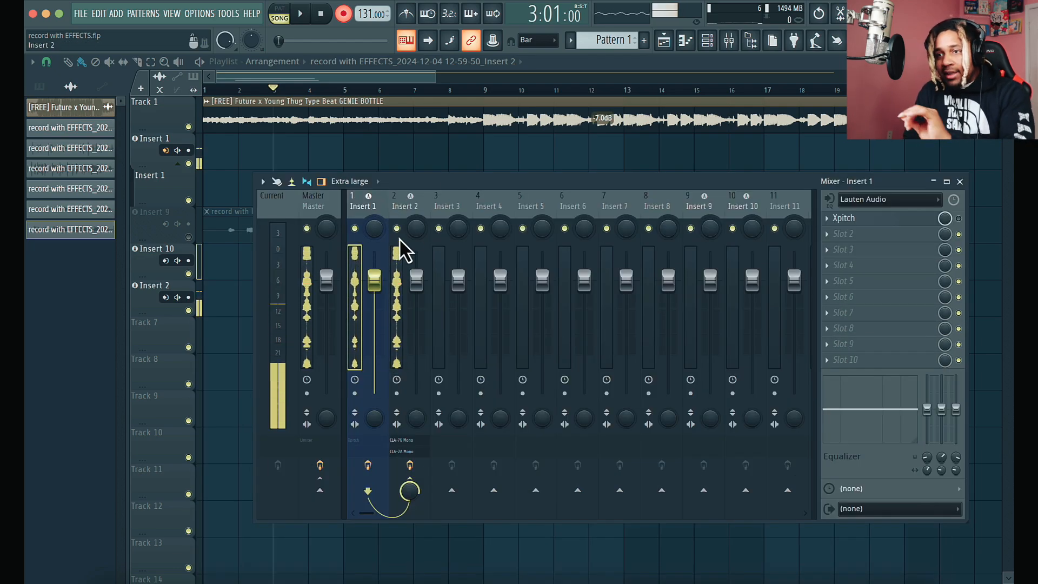
left_click(406, 203)
left_click(352, 252)
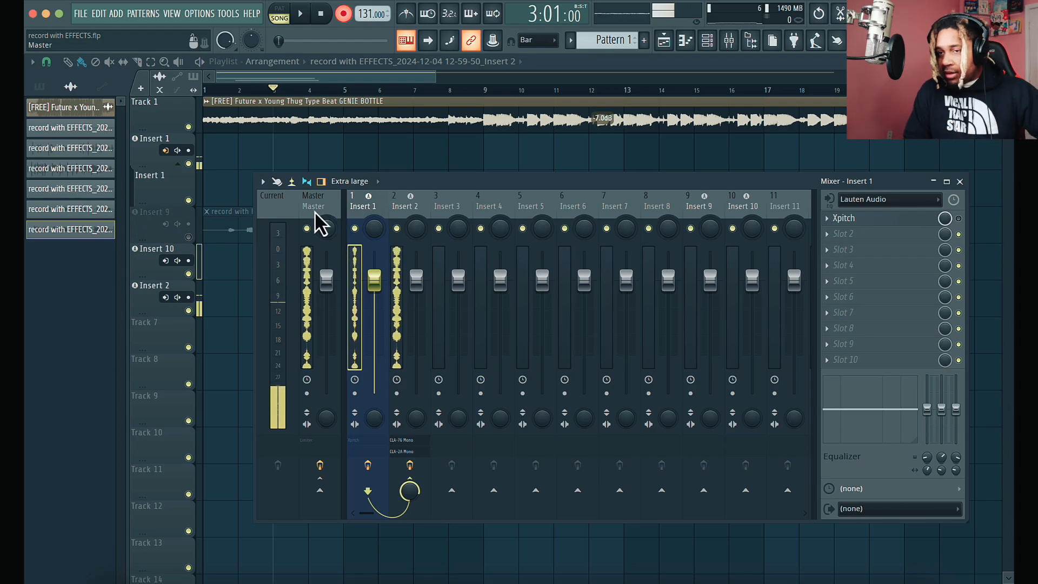
left_click(399, 199)
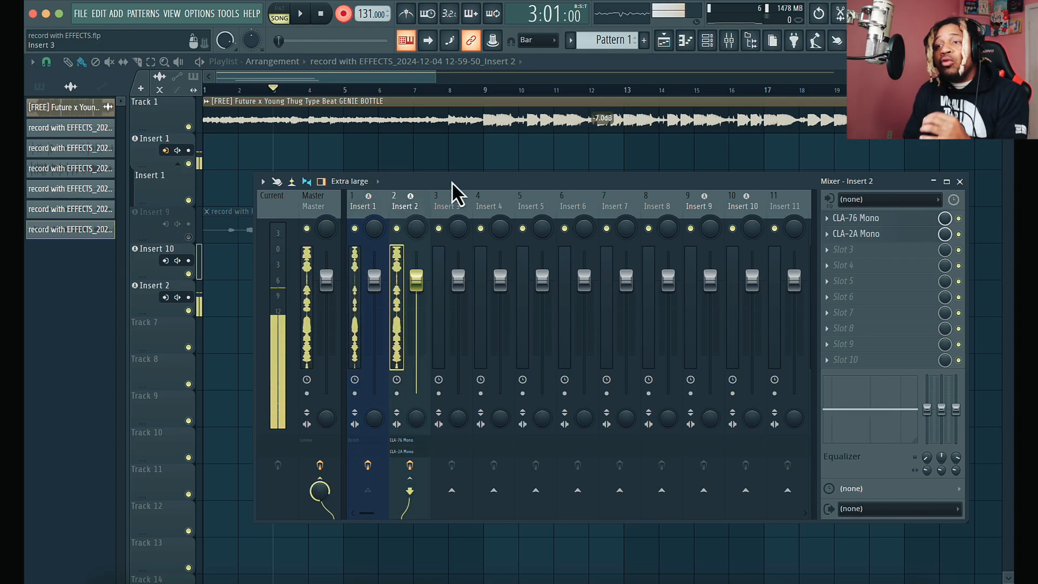
left_click_drag(452, 181, 431, 305)
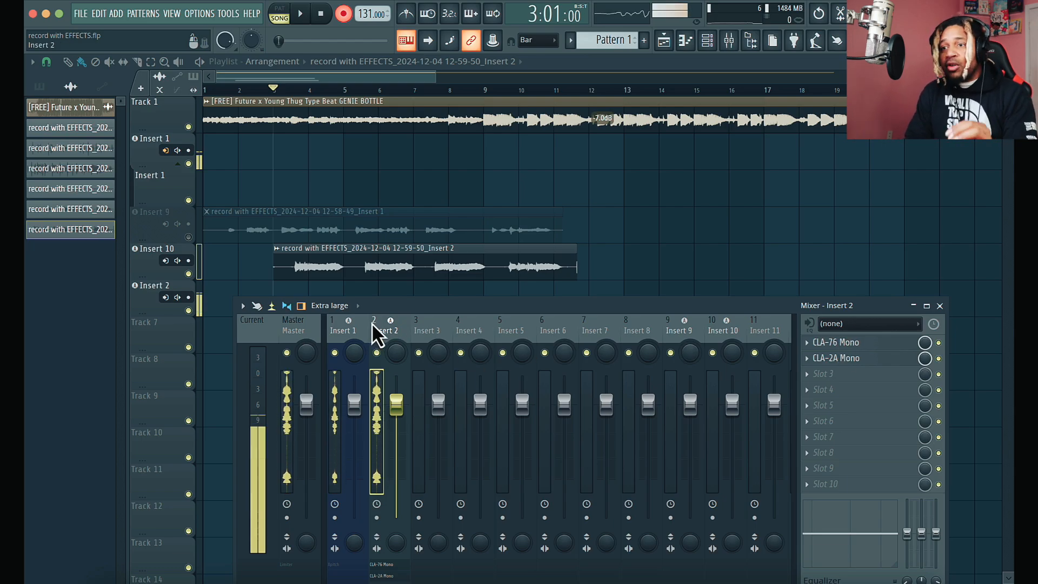
left_click(342, 328)
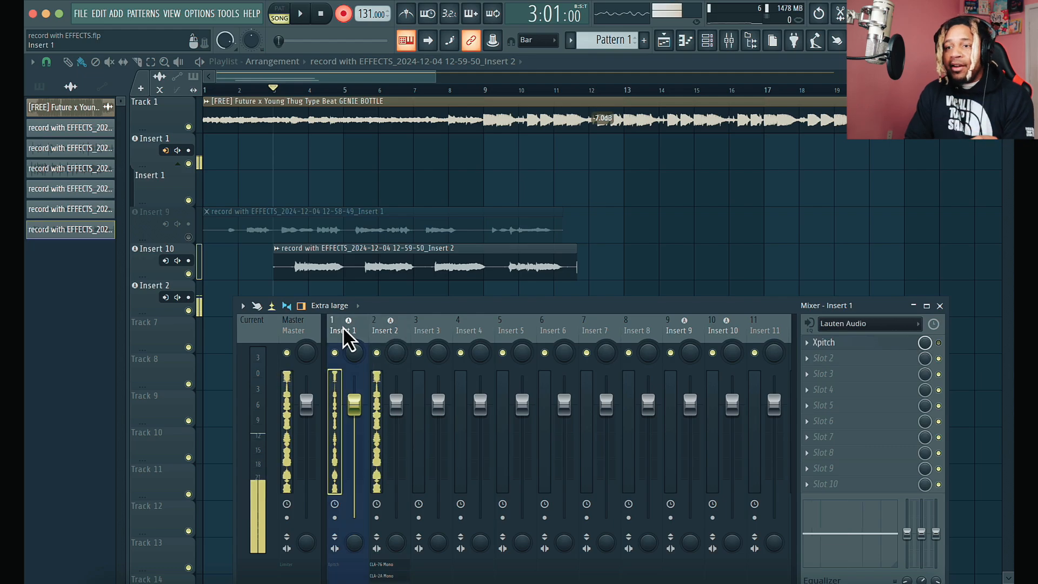
left_click(375, 327)
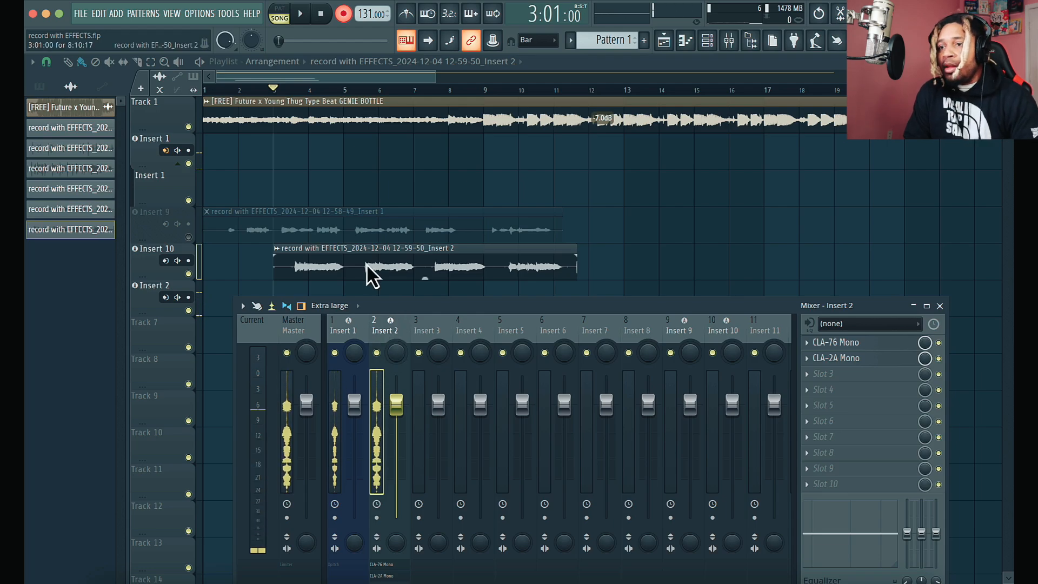
left_click(385, 232)
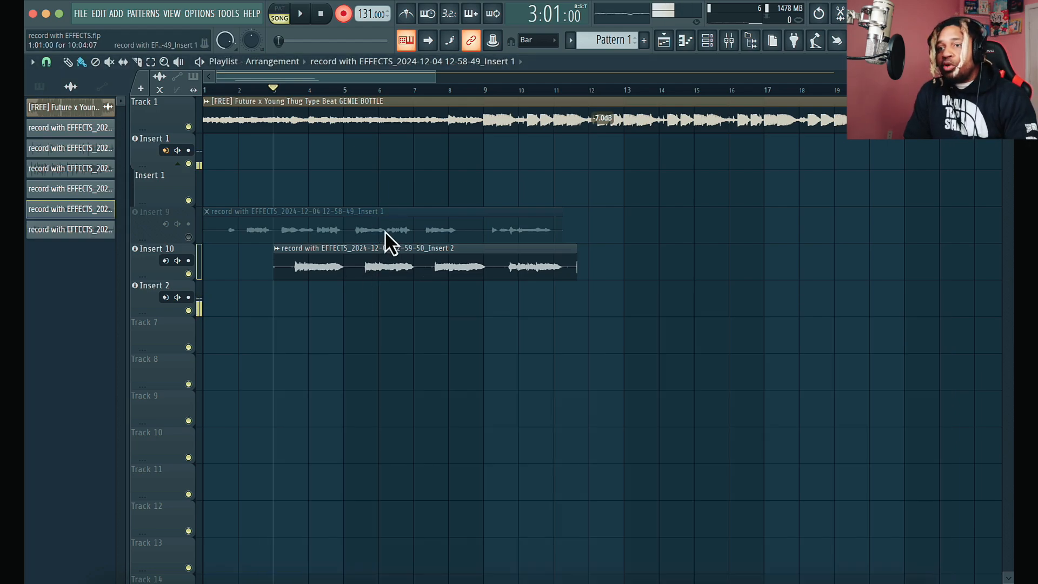
left_click(729, 41)
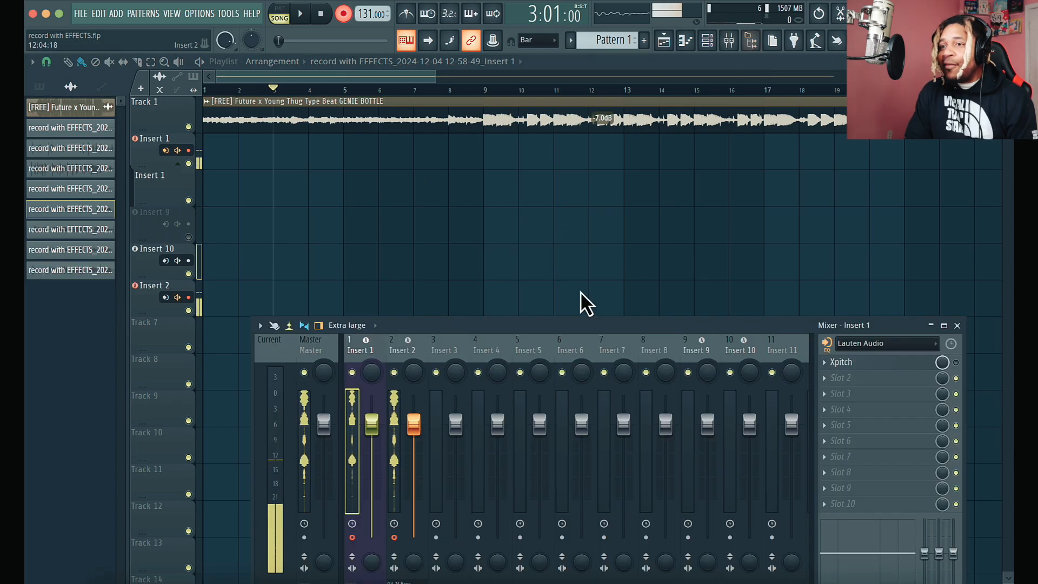
Step: Record a new vocal take from bar 3 on armed Insert 1 and Insert 2, with Xpitch enabled on Insert 1
left_click_drag(754, 321, 732, 213)
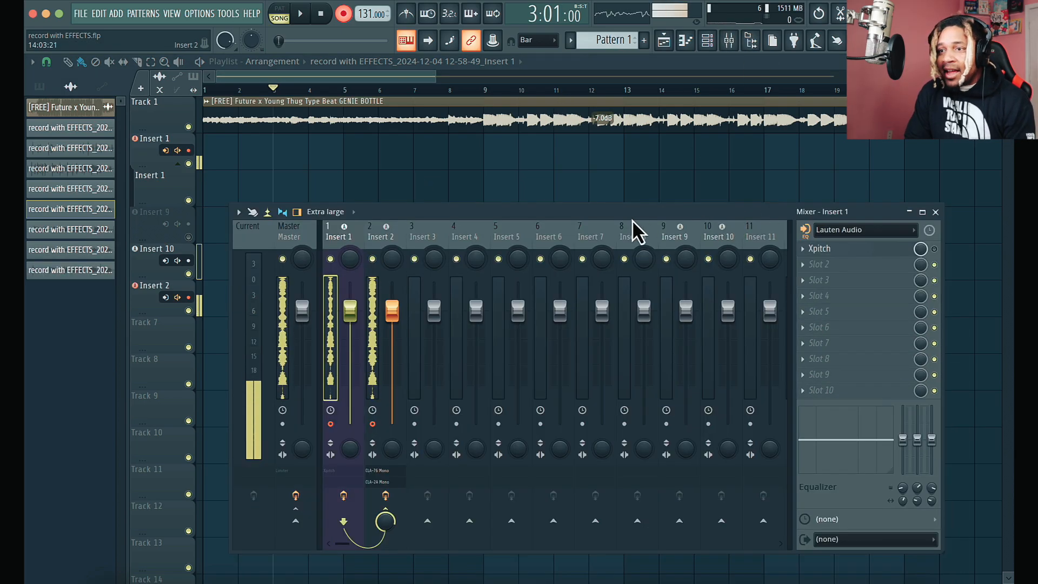
left_click_drag(631, 219, 664, 278)
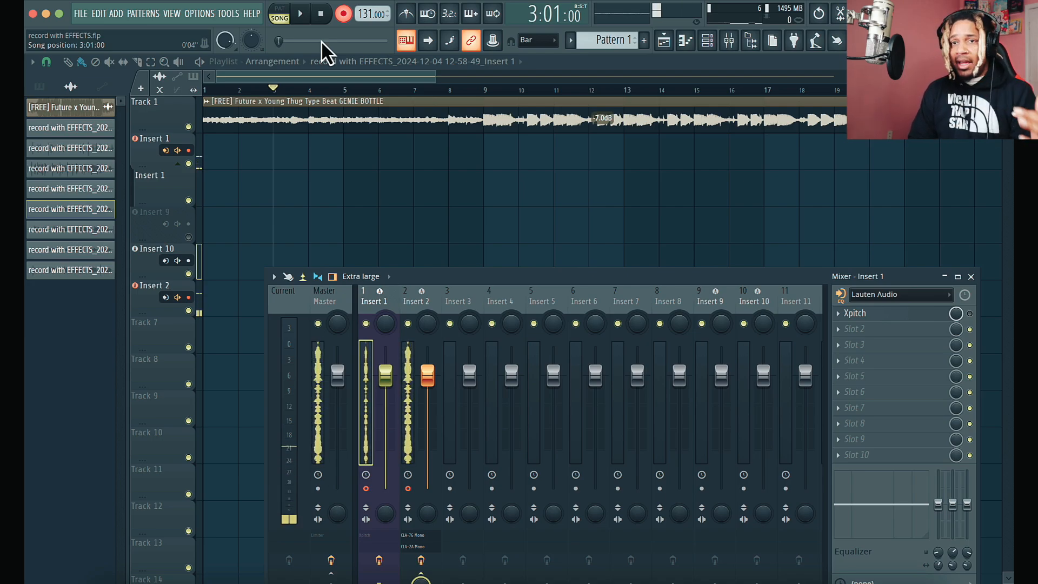
key("space")
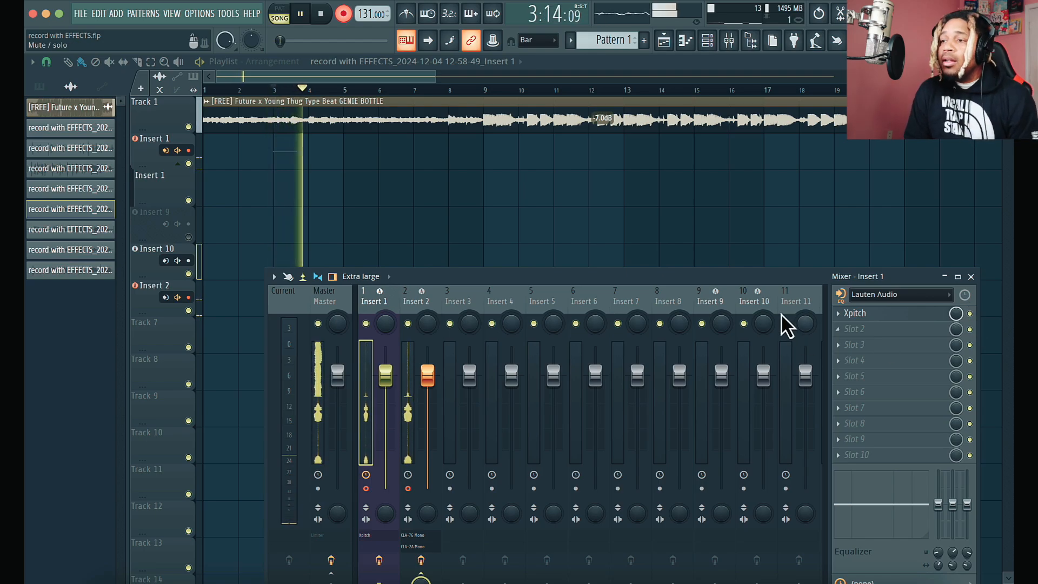
left_click_drag(769, 280, 753, 340)
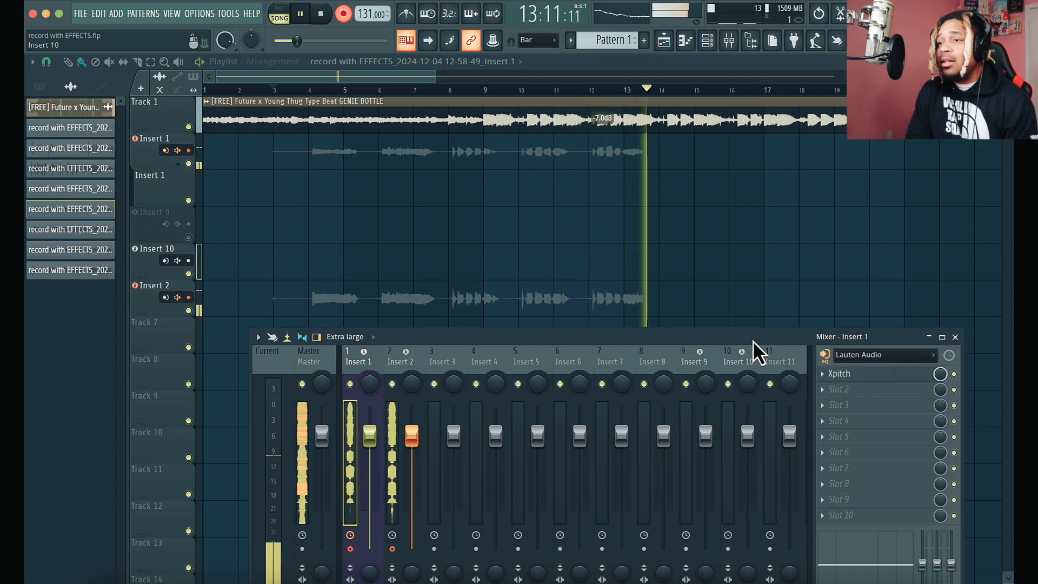
key("space")
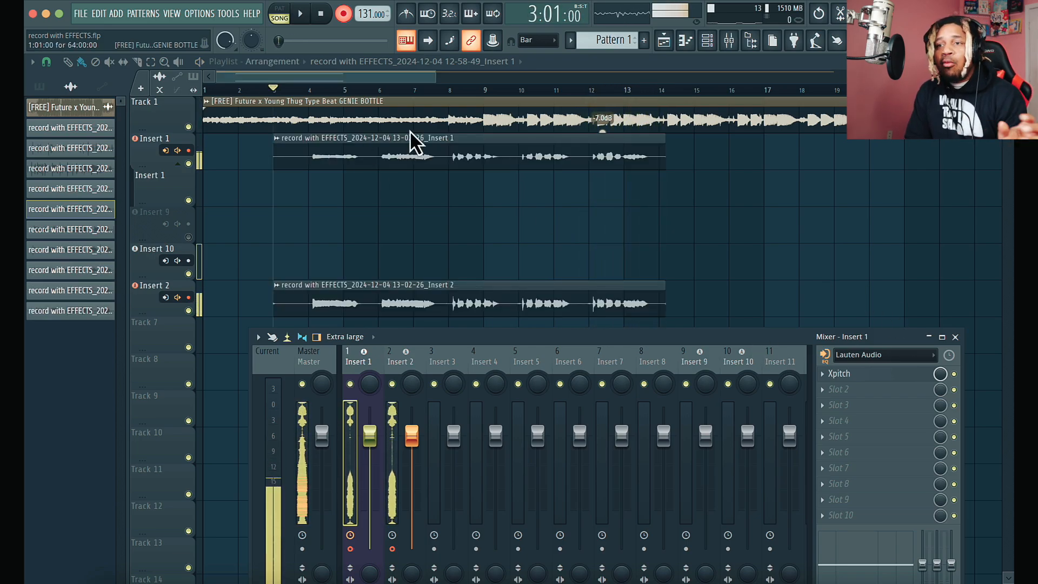
Step: Disarm both inserts and move the Insert 1 clip to the unmuted Insert 9 track and the Insert 2 clip to Insert 10
key("F9")
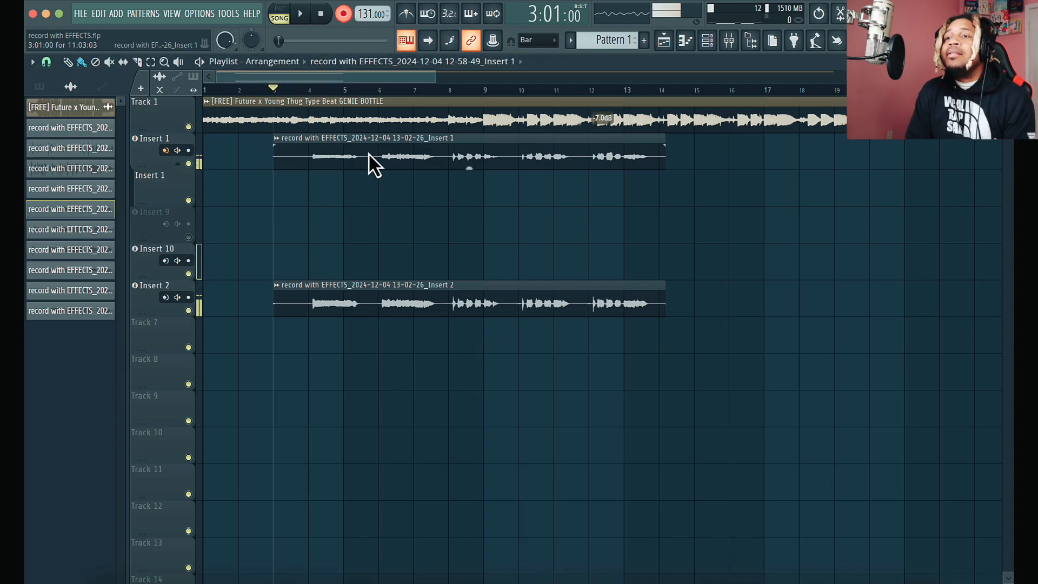
left_click_drag(368, 152, 368, 251)
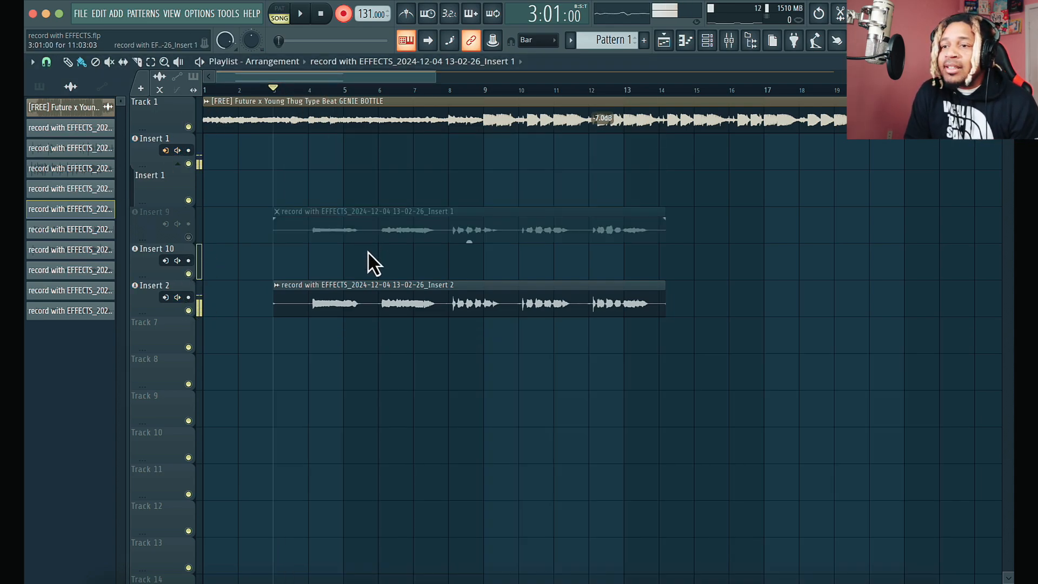
left_click(188, 236)
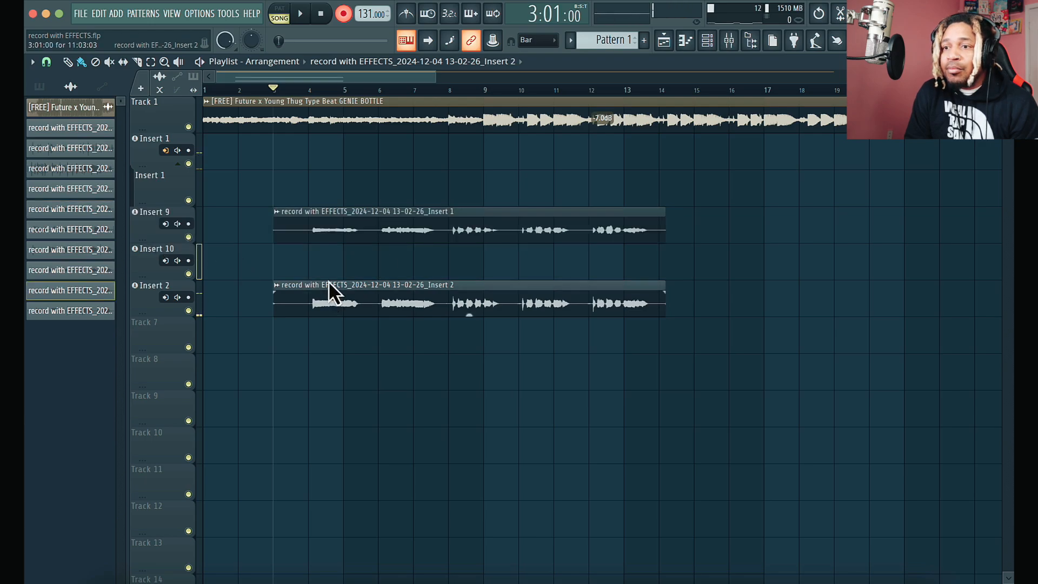
left_click_drag(332, 295, 332, 258)
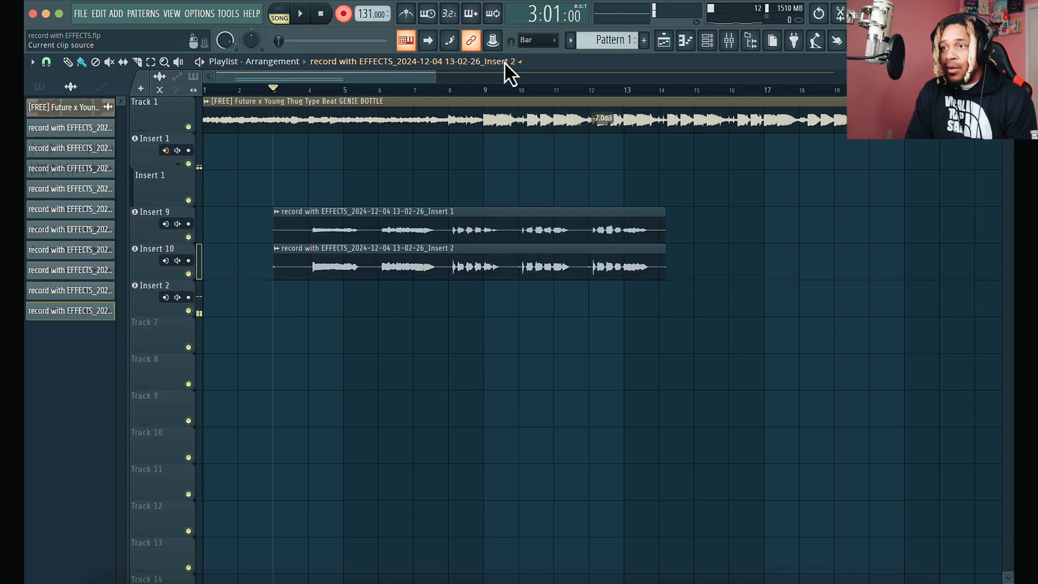
Step: Disable Xpitch on mixer Insert 1 and return to the playlist
left_click(733, 44)
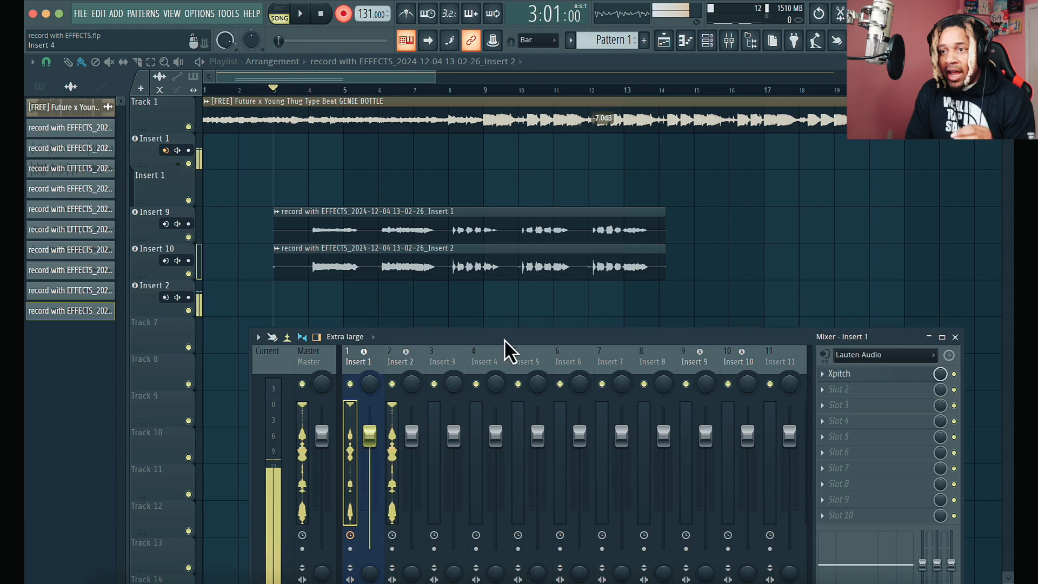
left_click_drag(504, 339, 521, 277)
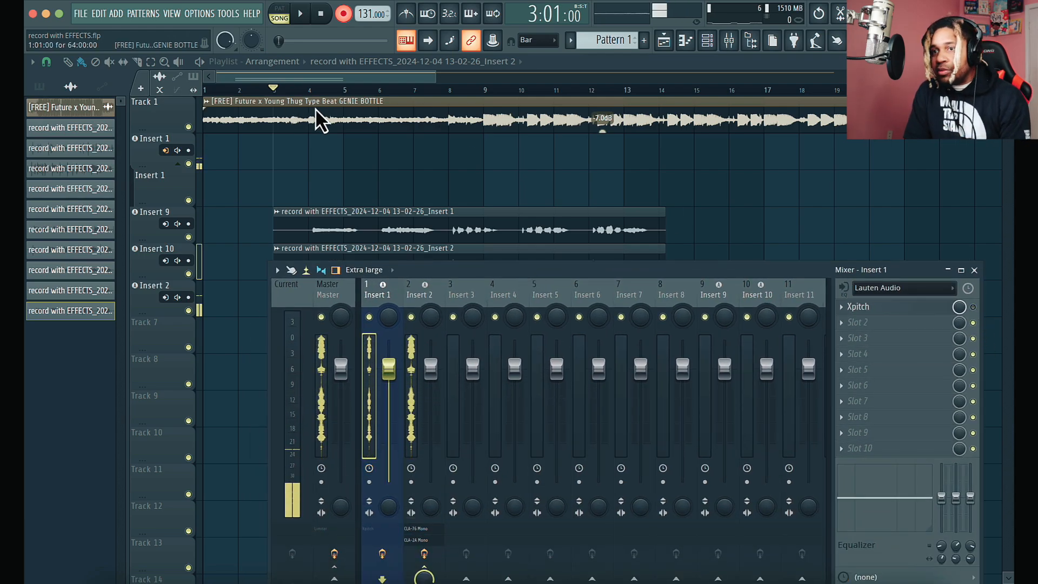
key("F9")
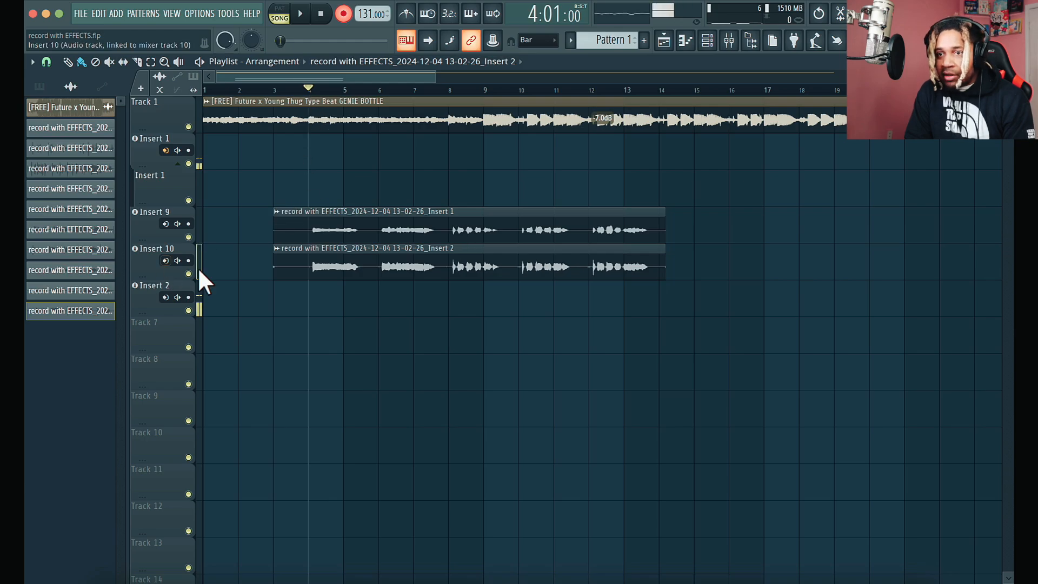
Step: Compare the two recorded clips from bar 4, playing Insert 9 with Insert 10 muted and Insert 10 with Insert 9 muted
key("space")
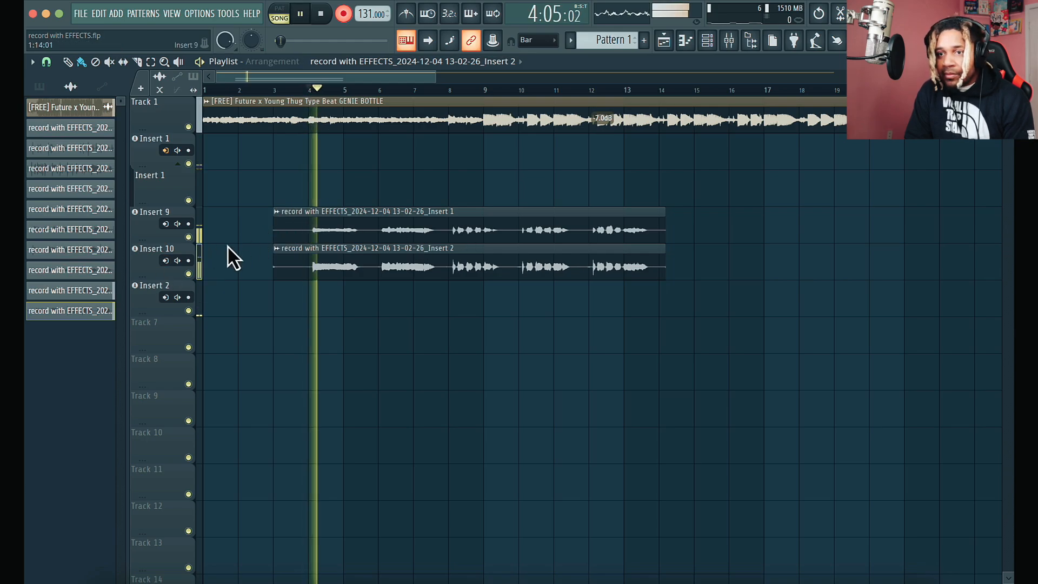
left_click(188, 273)
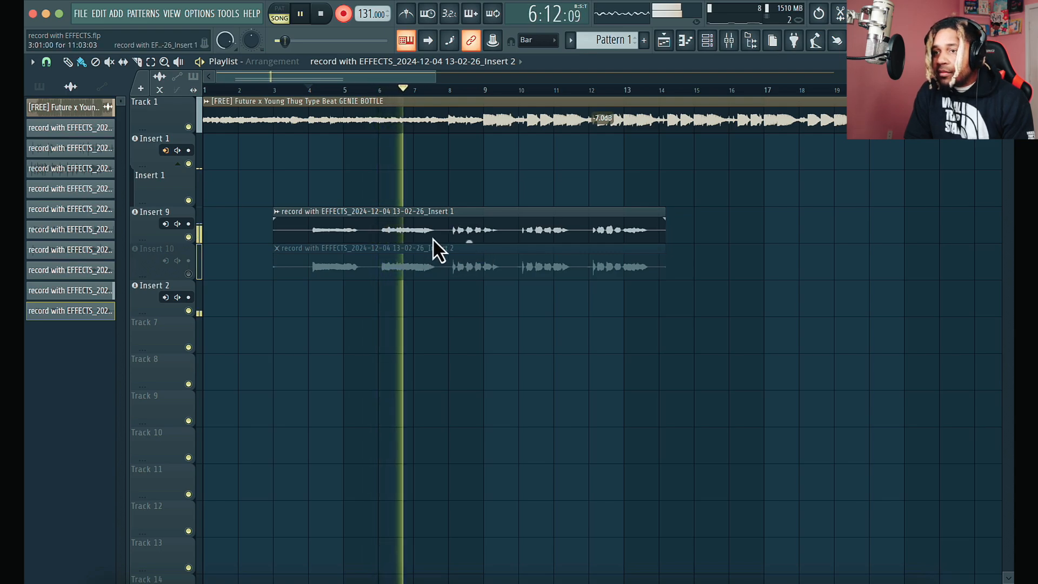
left_click(188, 237)
key("space")
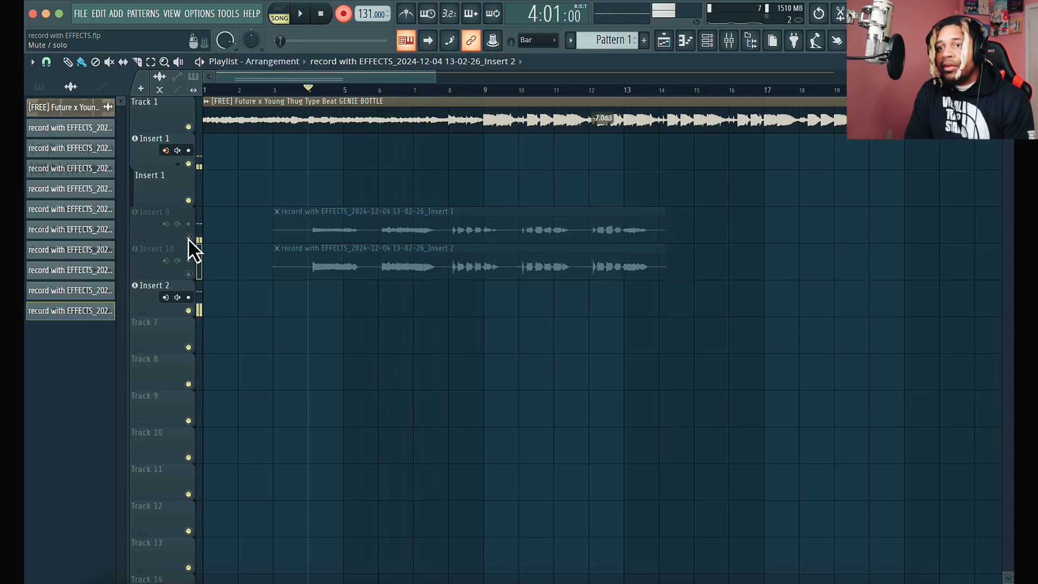
left_click(188, 274)
key("space")
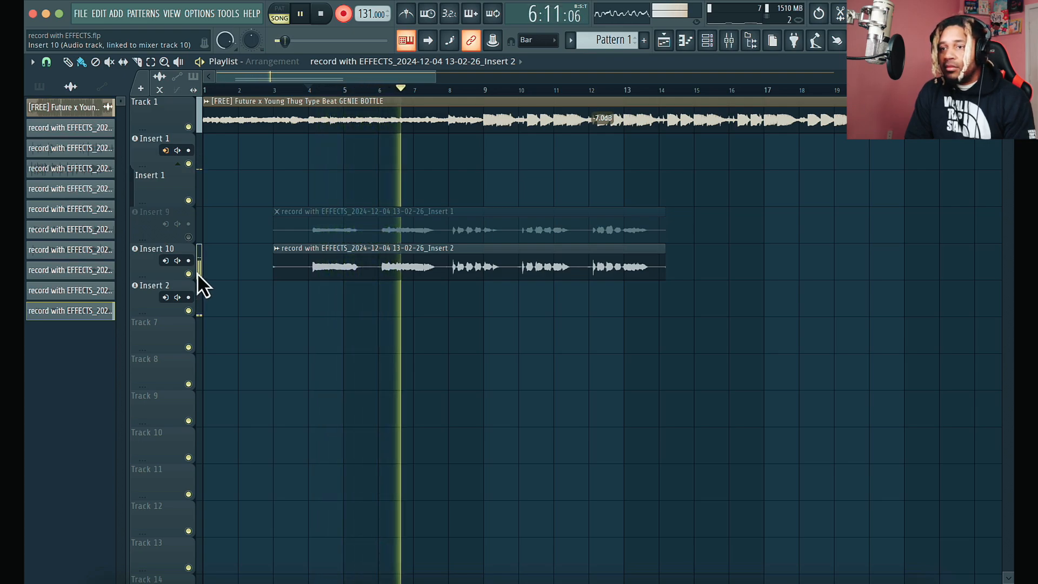
key("space")
Step: Unmute the Insert 9 and Insert 10 tracks and delete both recorded clips from the playlist
left_click(188, 274)
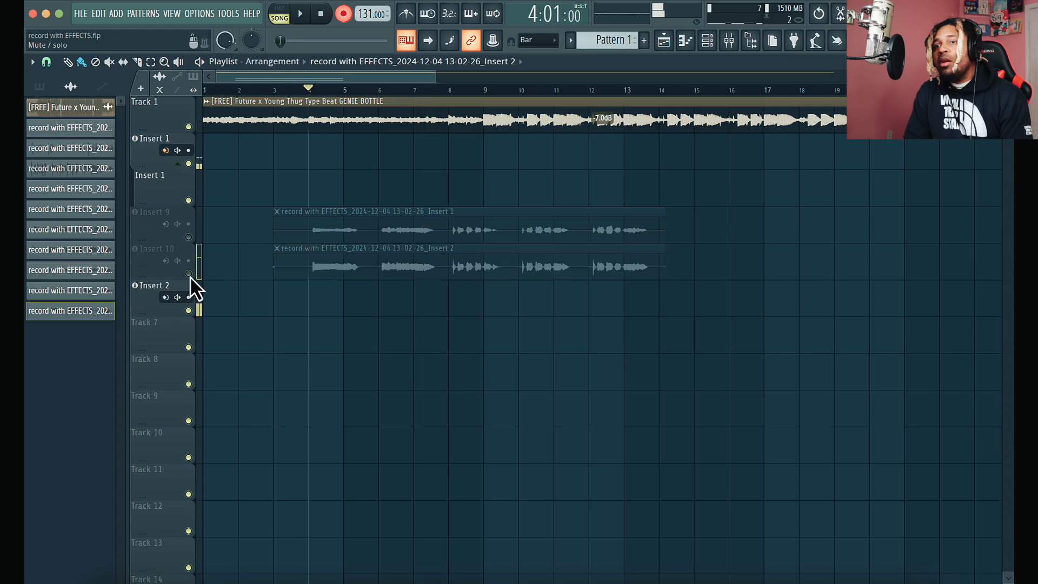
left_click(189, 238)
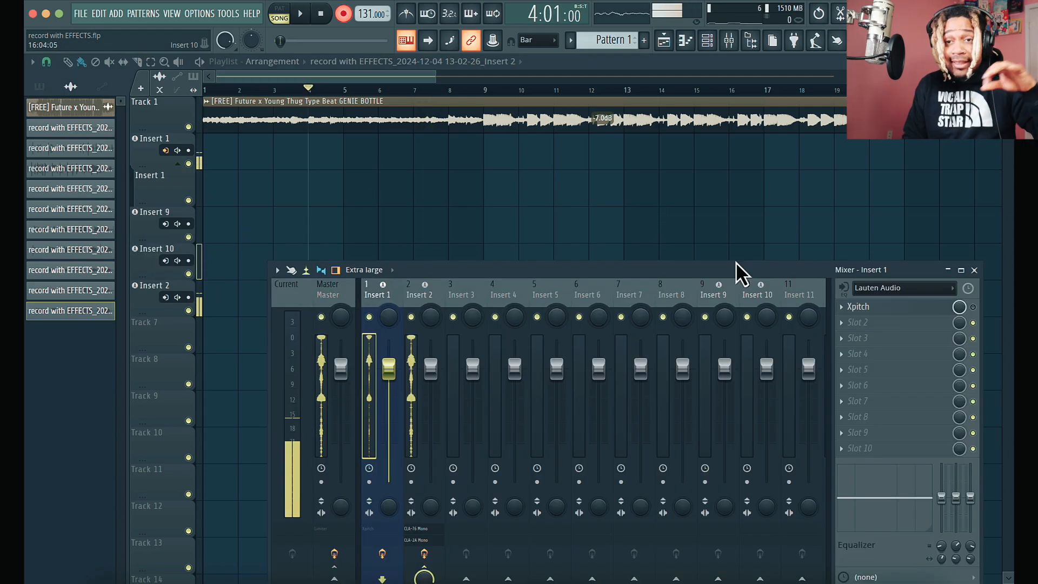
Step: Copy the Xpitch effect with its preset from Insert 1 to slot 3 of Insert 2 and close its plugin window
left_click(841, 307)
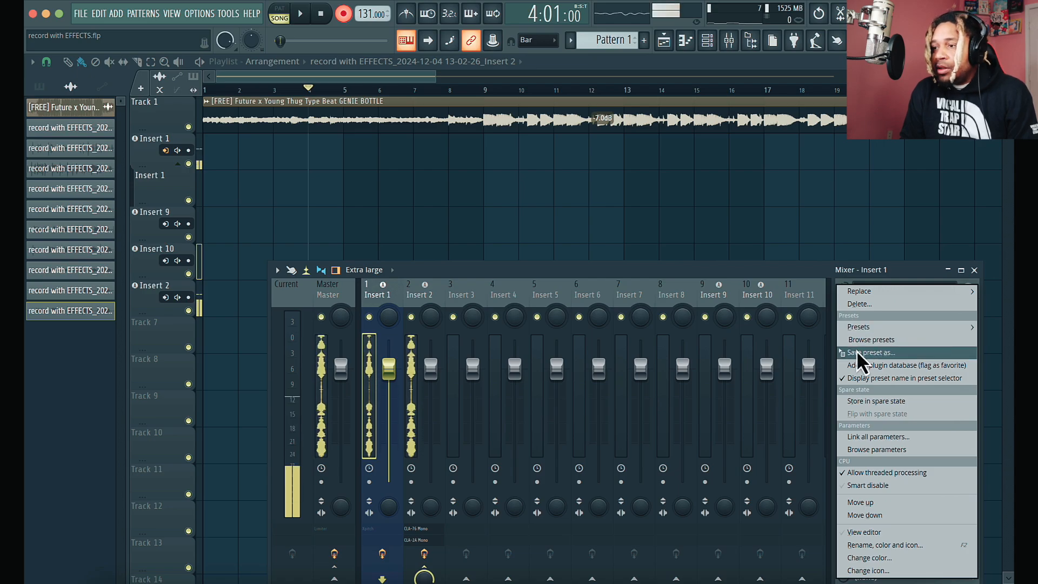
left_click_drag(858, 351, 423, 294)
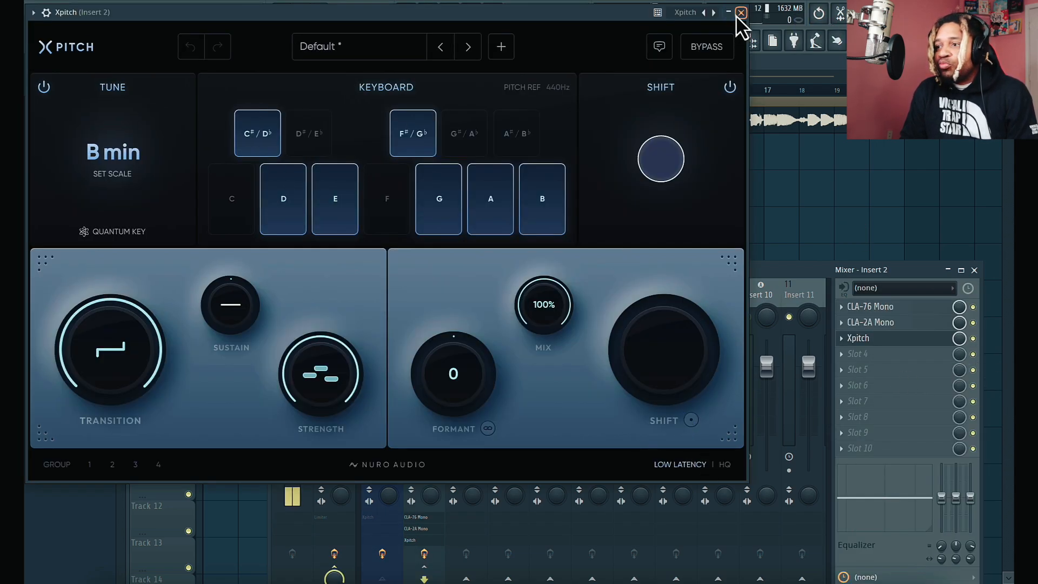
left_click(741, 12)
Step: Delete the Xpitch effect from slot 1 of mixer Insert 1
left_click(371, 305)
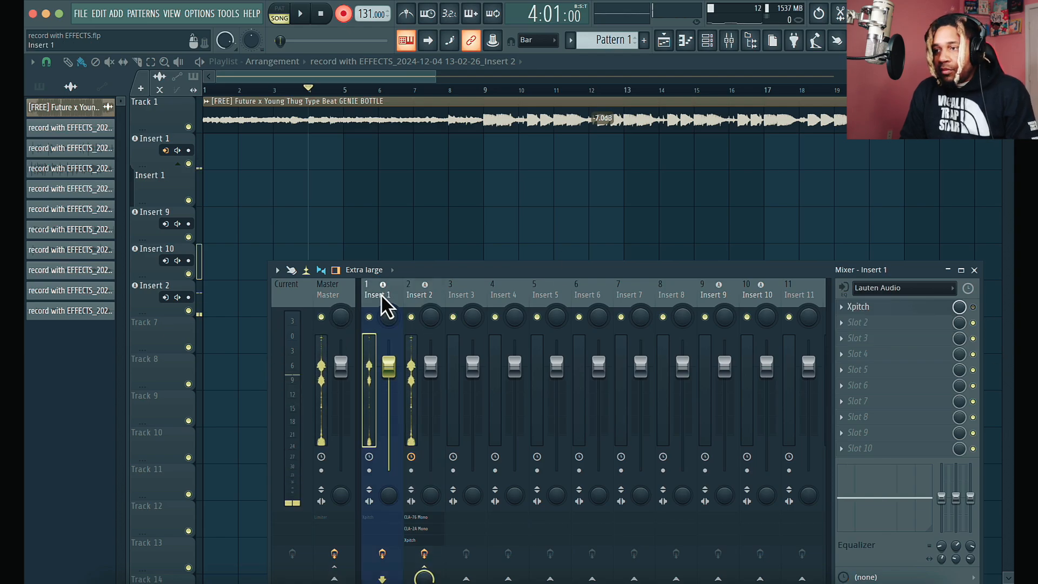
right_click(842, 306)
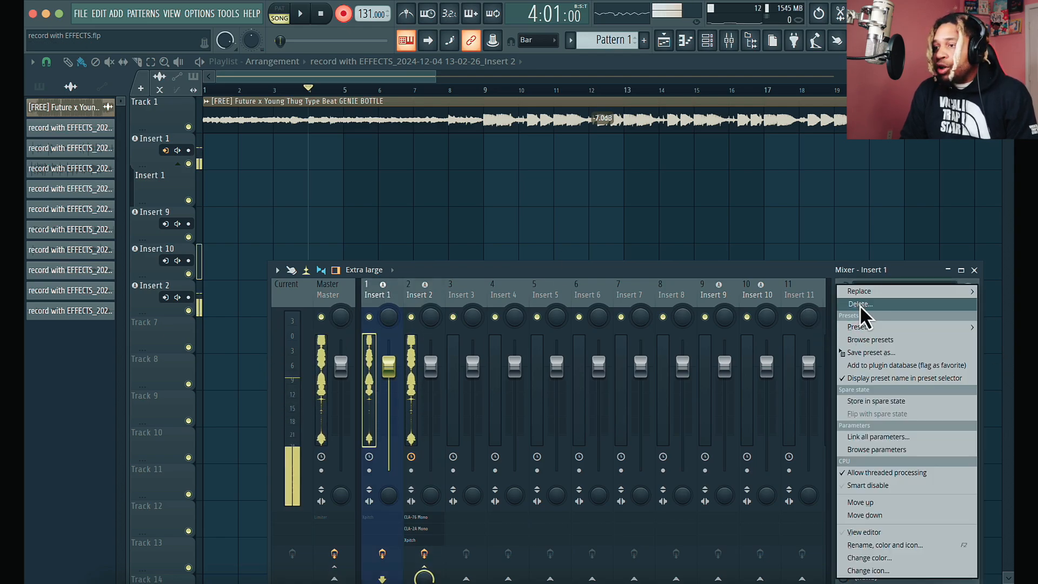
left_click(860, 305)
left_click(548, 342)
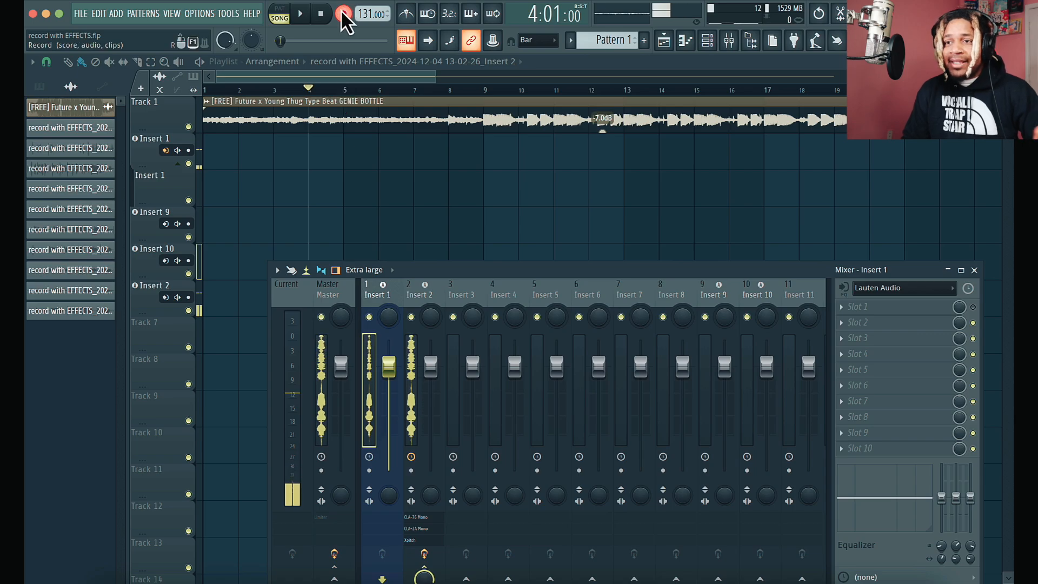
Step: Arm Insert 1 and Insert 2 and record a new vocal take from bar 1 to about bar 14
left_click(322, 16)
left_click(323, 15)
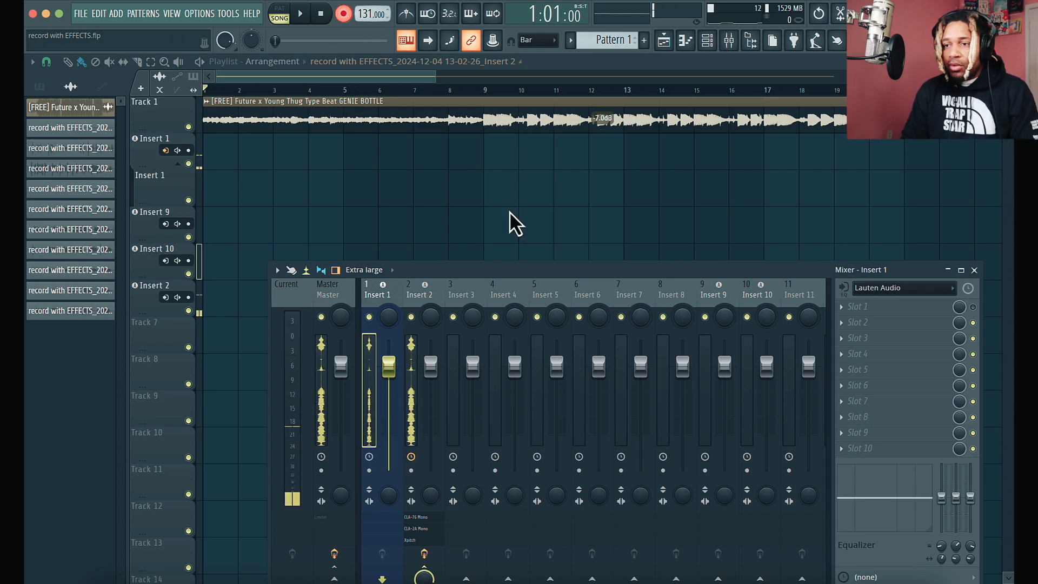
mouse_move(494, 272)
left_mouse_down()
mouse_move(474, 251)
mouse_move(494, 255)
left_mouse_up()
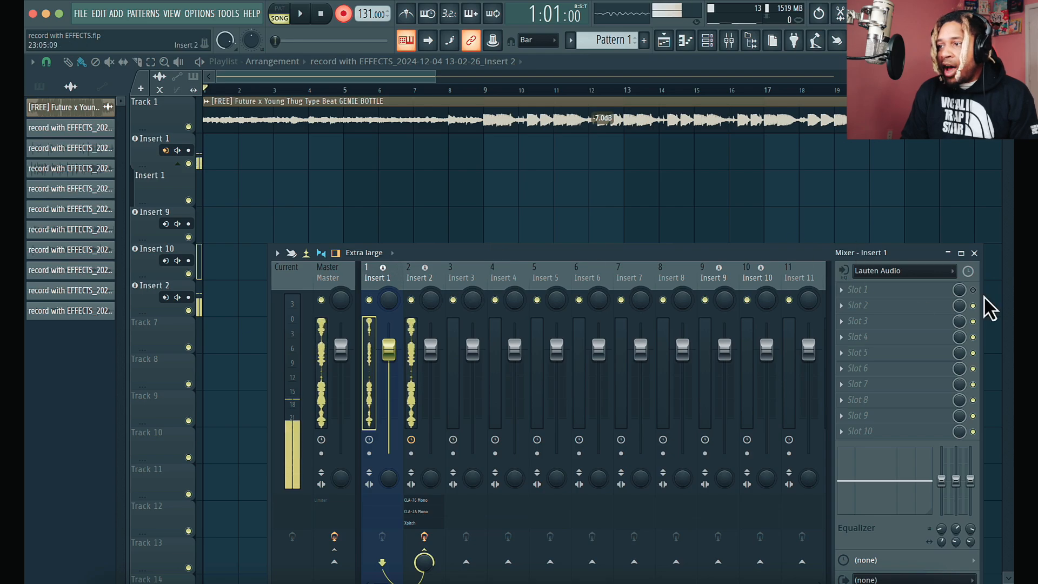
left_click(420, 277)
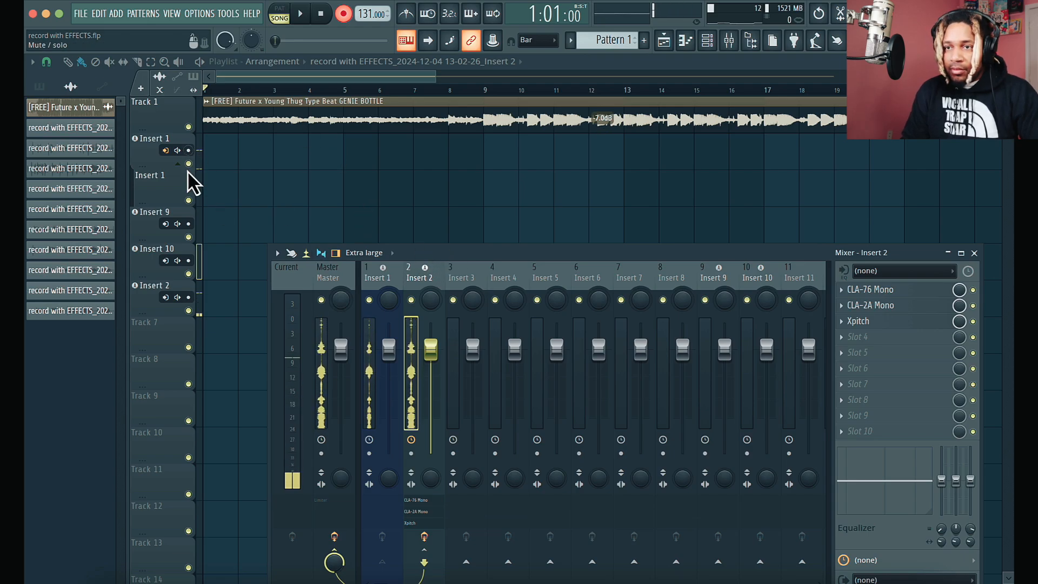
left_click(189, 151)
left_click(188, 297)
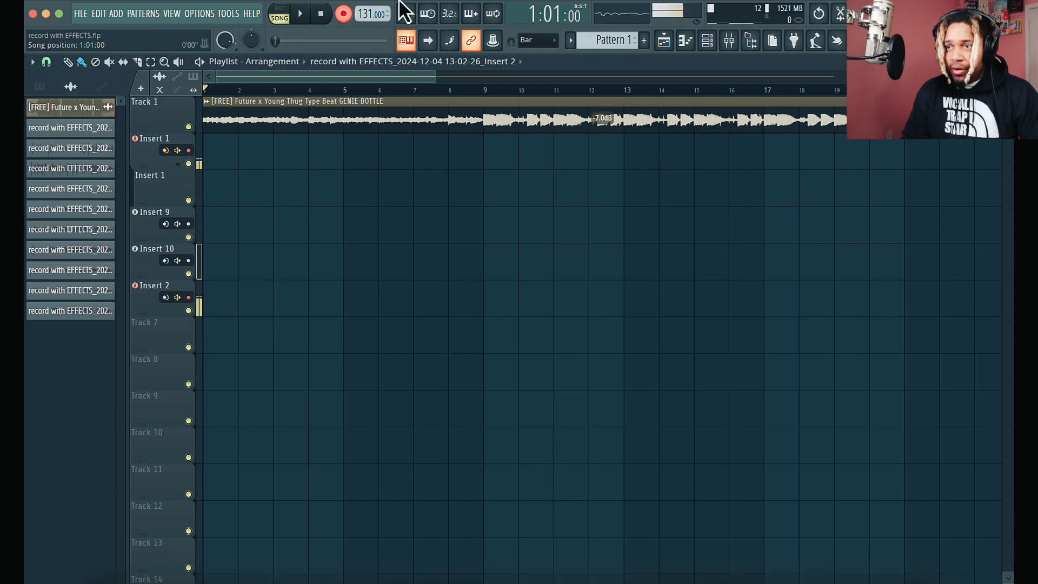
key("space")
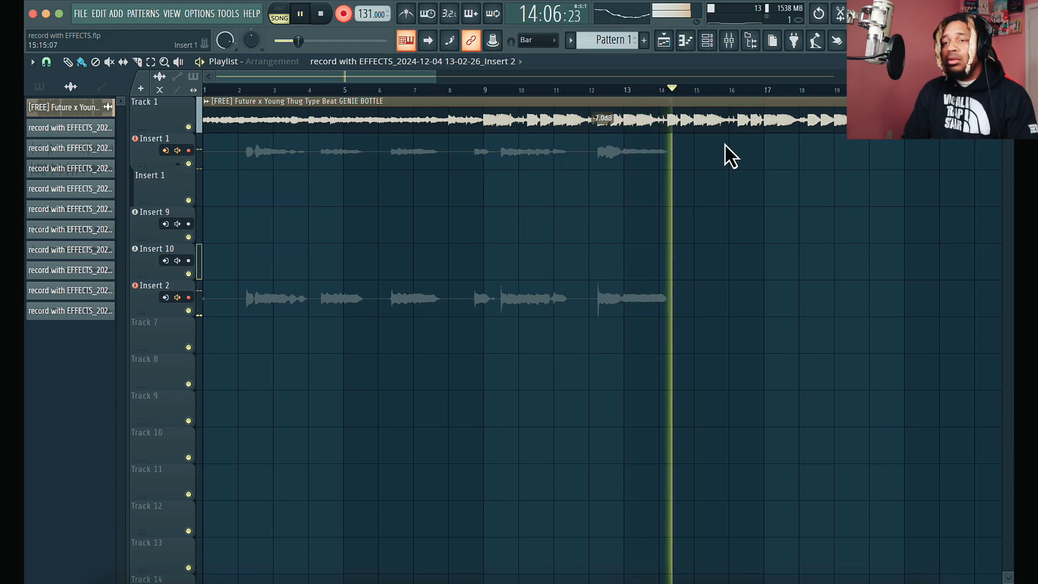
key("space")
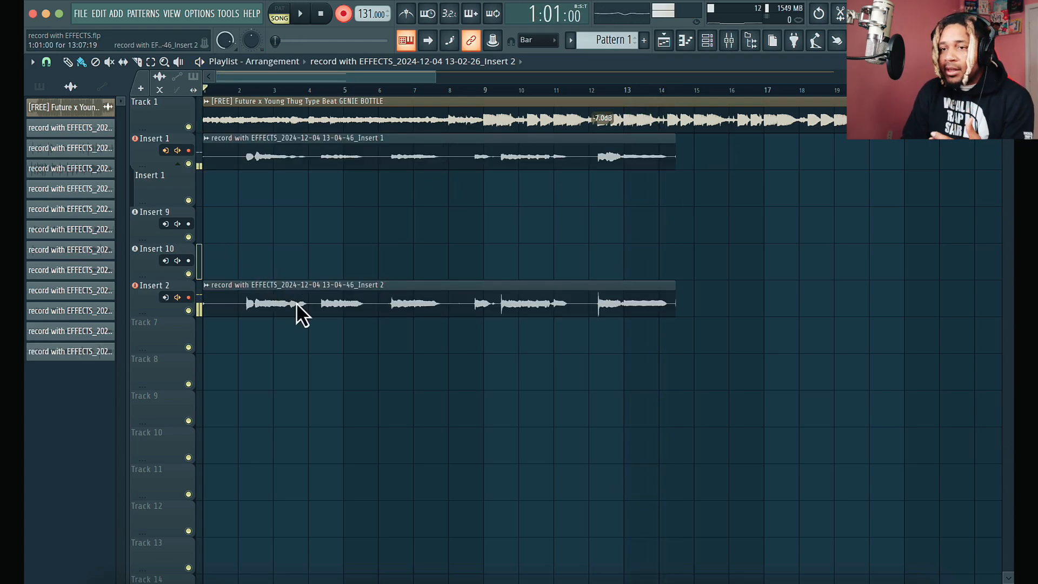
Step: Move the new Insert 2 clip to Insert 10 and the Insert 1 clip to Insert 9, and disarm both recording tracks
left_click_drag(300, 287, 297, 249)
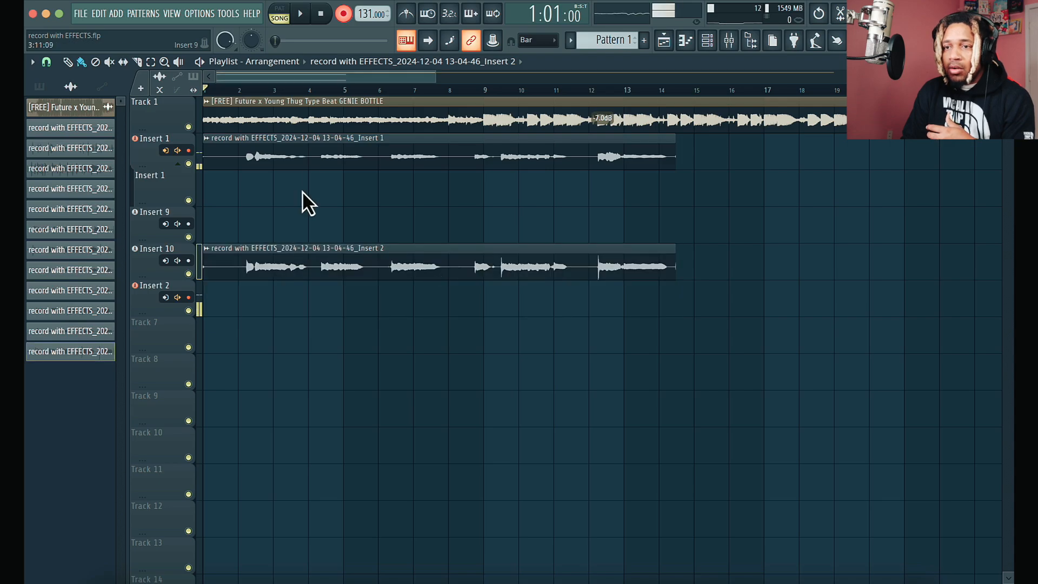
left_click_drag(312, 145, 297, 217)
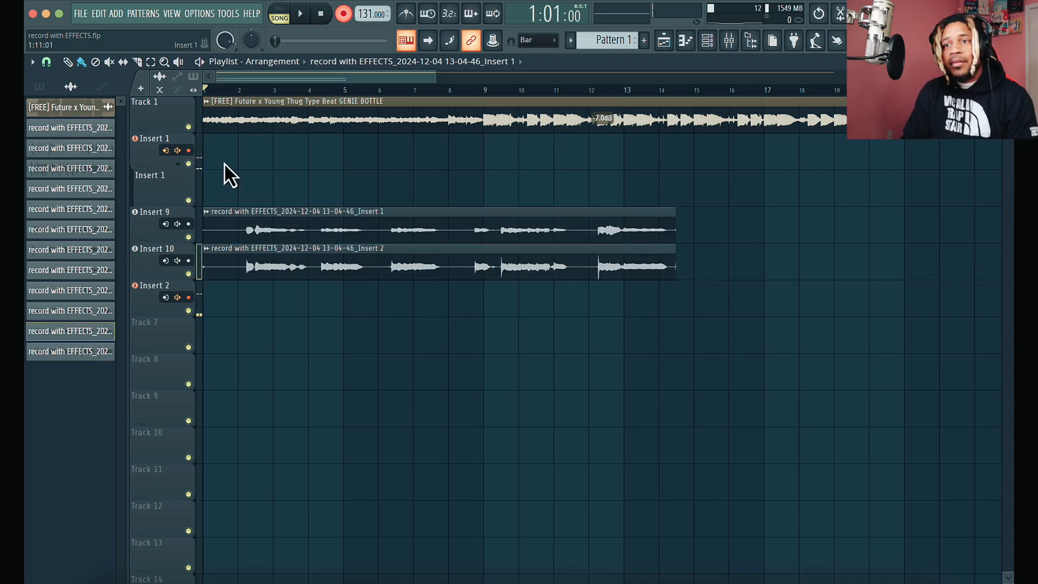
left_click(188, 150)
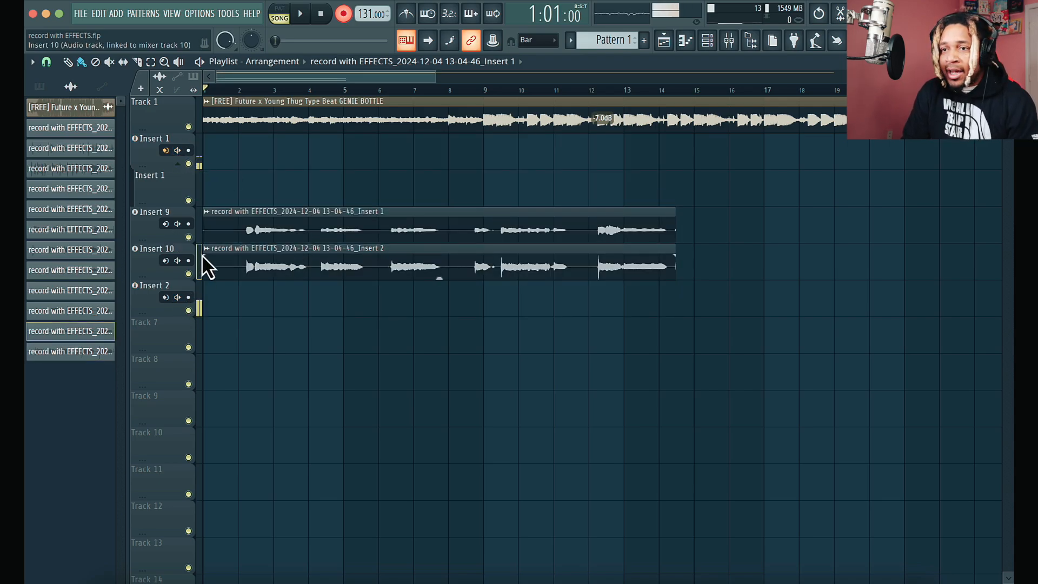
Step: Check the effect chain on Insert 2 and play the Insert 1 clip from bar 1 with the Insert 10 track muted
left_click(729, 40)
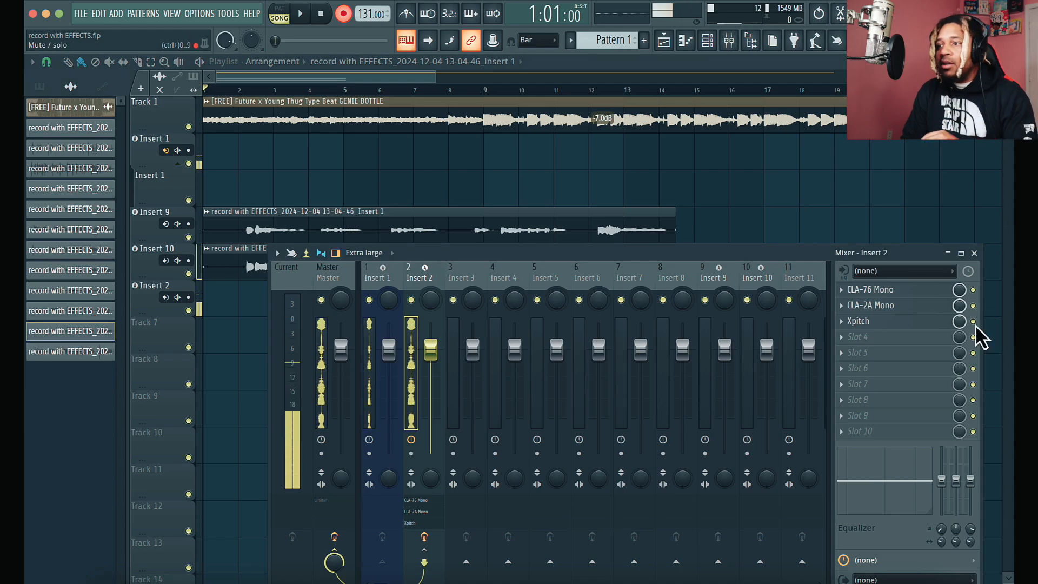
left_click(362, 106)
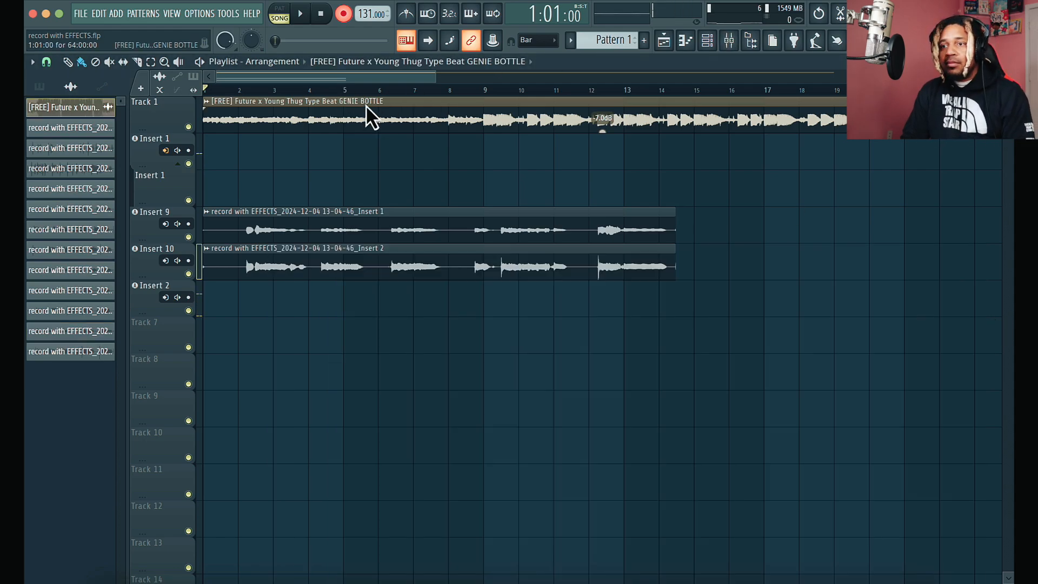
left_click(188, 273)
left_click(252, 91)
key("space")
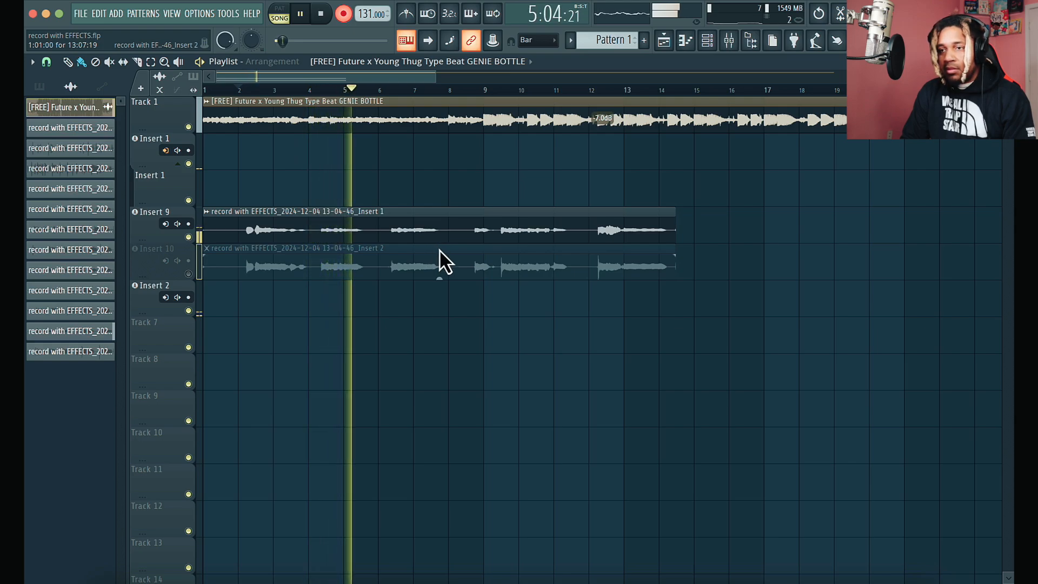
Step: Mute the Insert 9 playlist track, unmute the Insert 10 track and play its clip from bar 4
key("space")
left_click(188, 236)
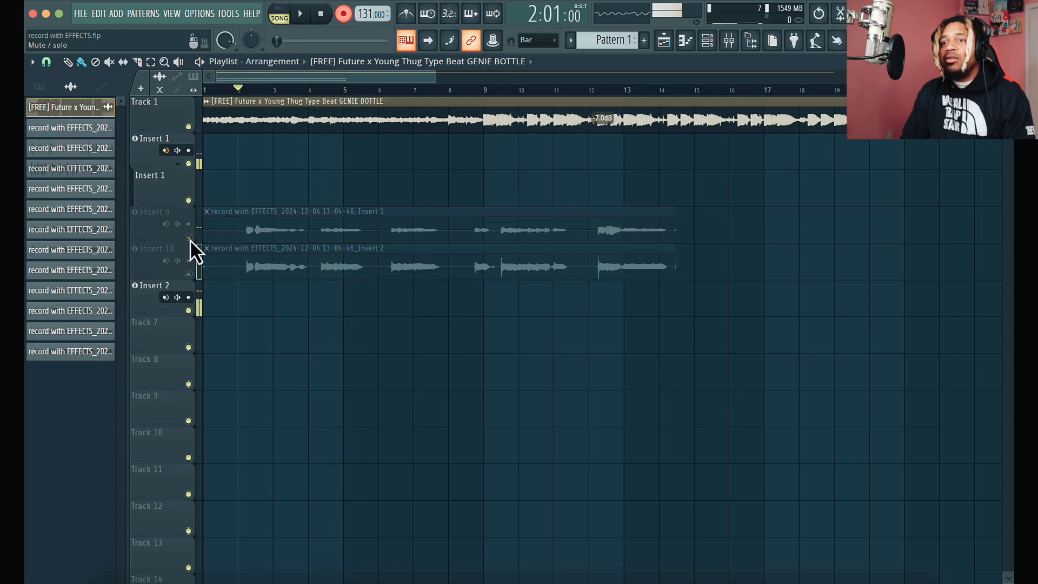
left_click(188, 273)
left_click(309, 89)
key("space")
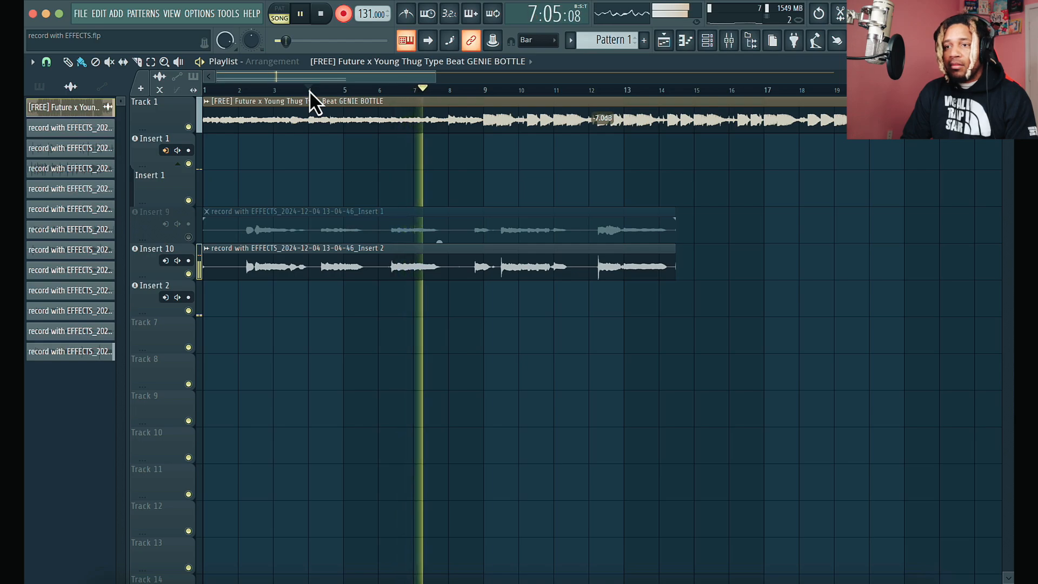
key("space")
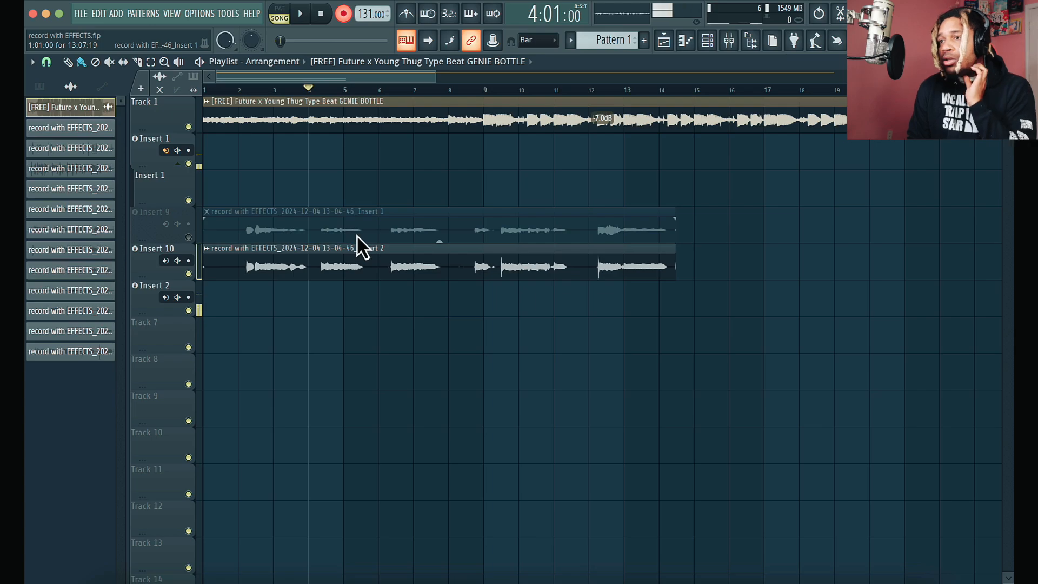
Step: Send mixer Insert 2 to Insert 5 and load the Pro-R reverb in slot 1 of Insert 5
left_click(729, 42)
left_click(412, 276)
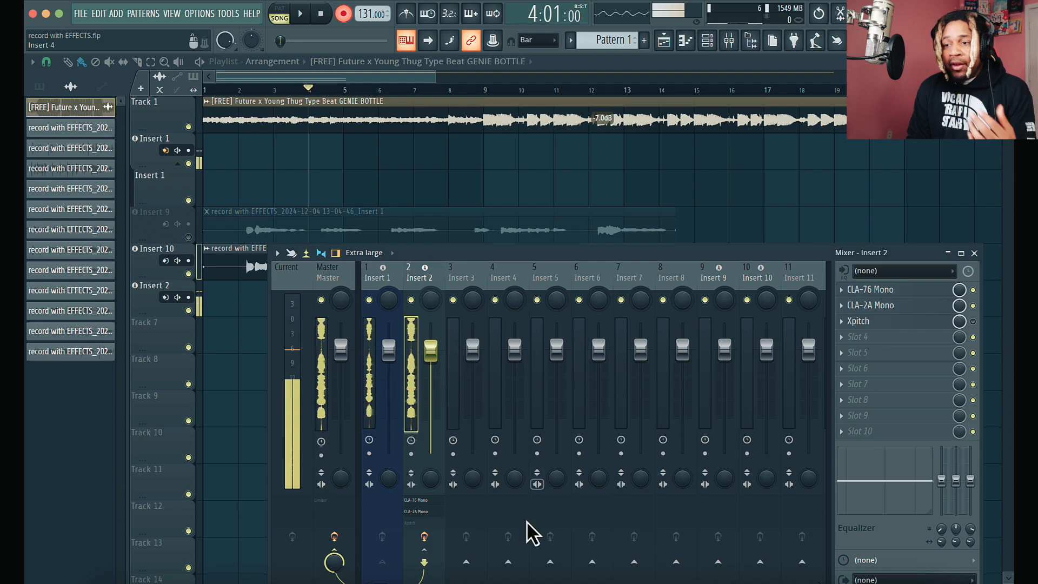
left_click(550, 563)
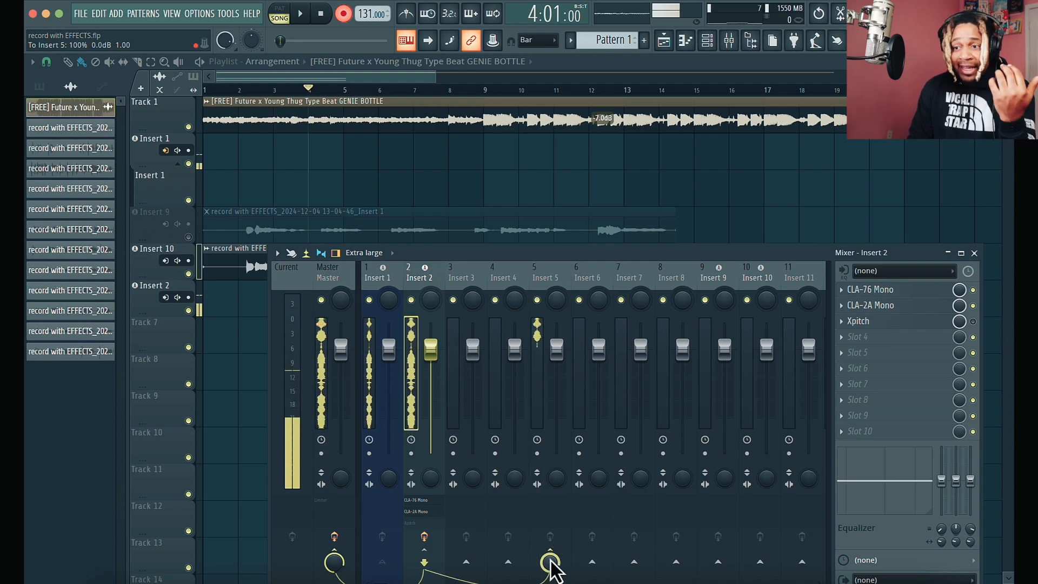
left_click(560, 282)
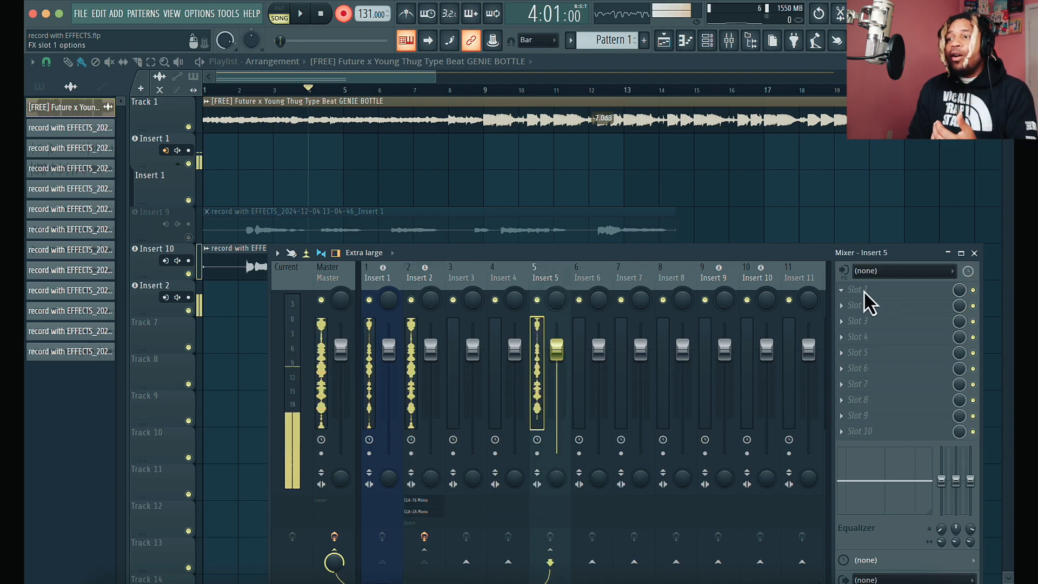
left_click(839, 289)
scroll(745, 255, "down", 1)
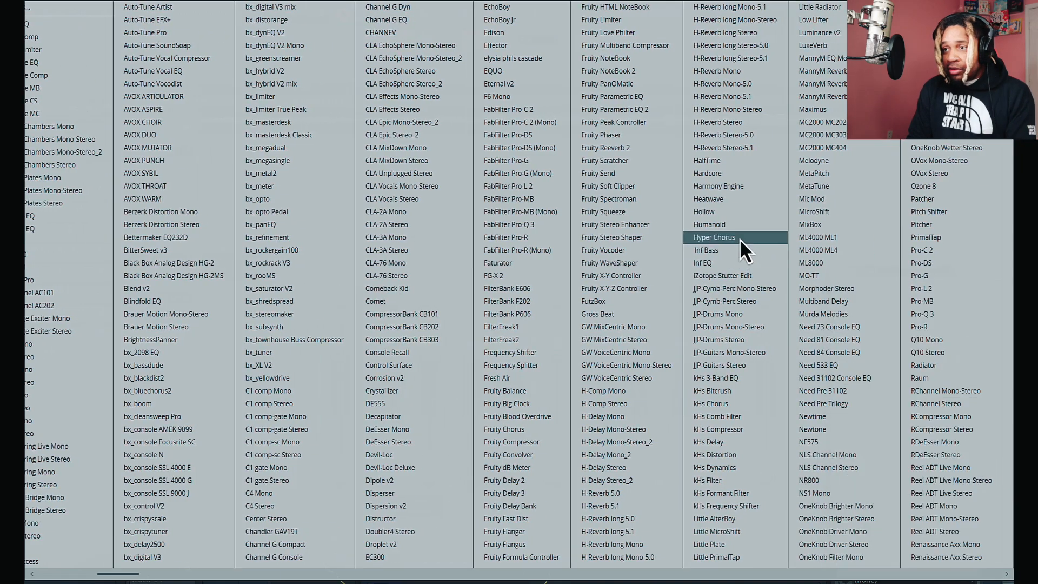
scroll(722, 149, "down", 8)
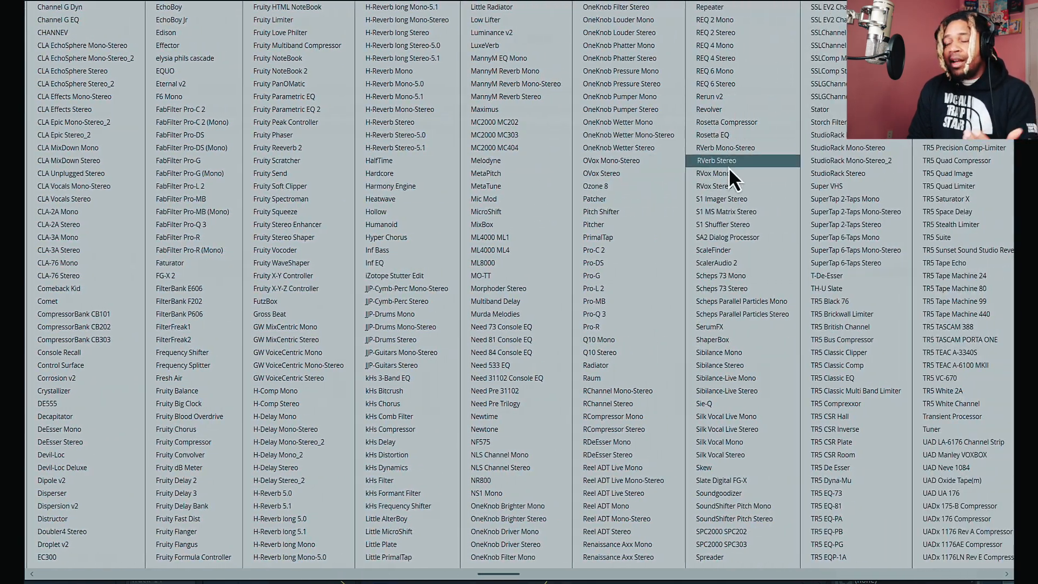
scroll(728, 168, "down", 5)
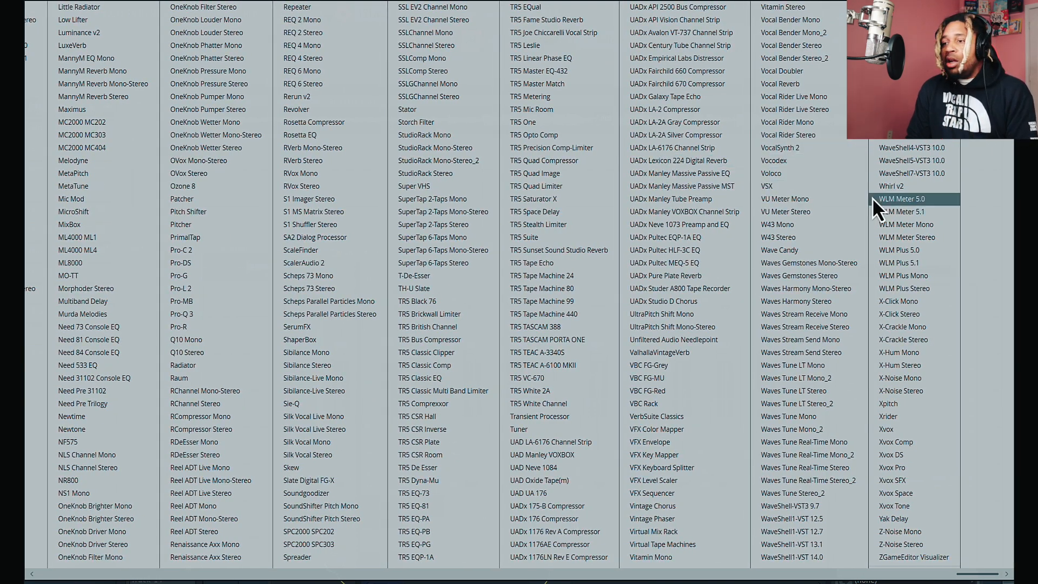
scroll(770, 141, "up", 1)
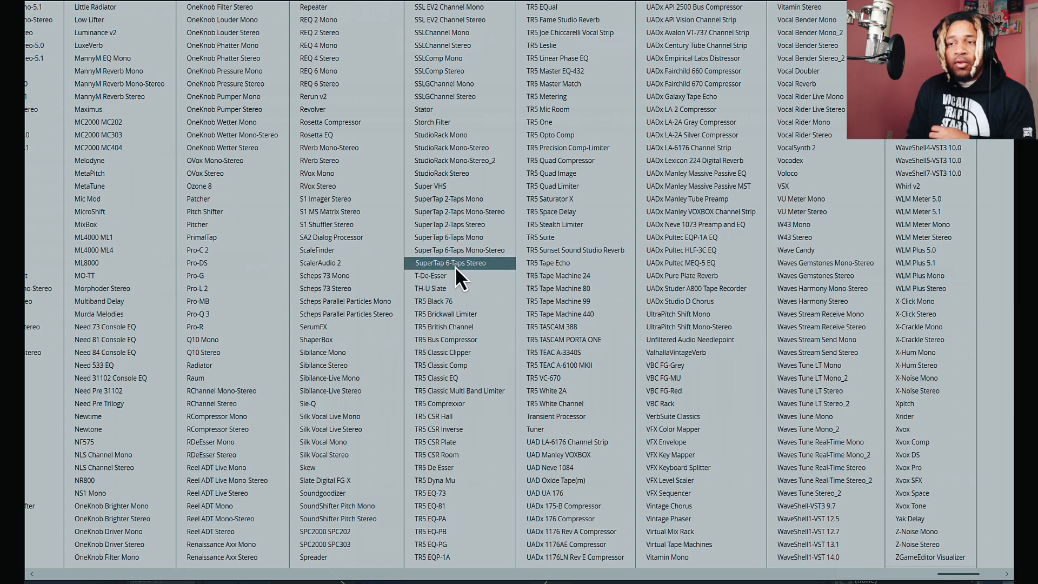
scroll(455, 266, "down", 1)
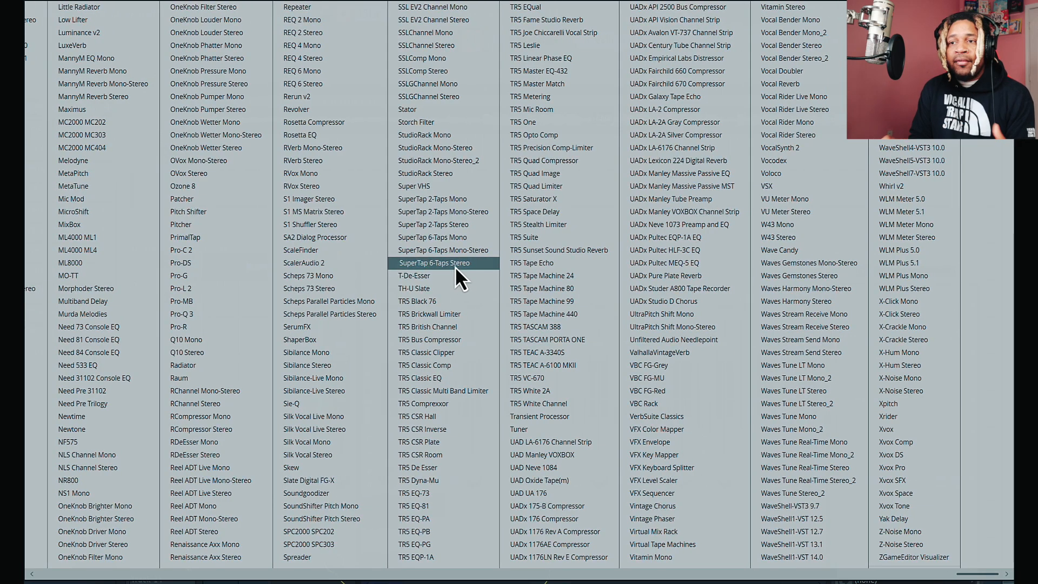
left_click(229, 326)
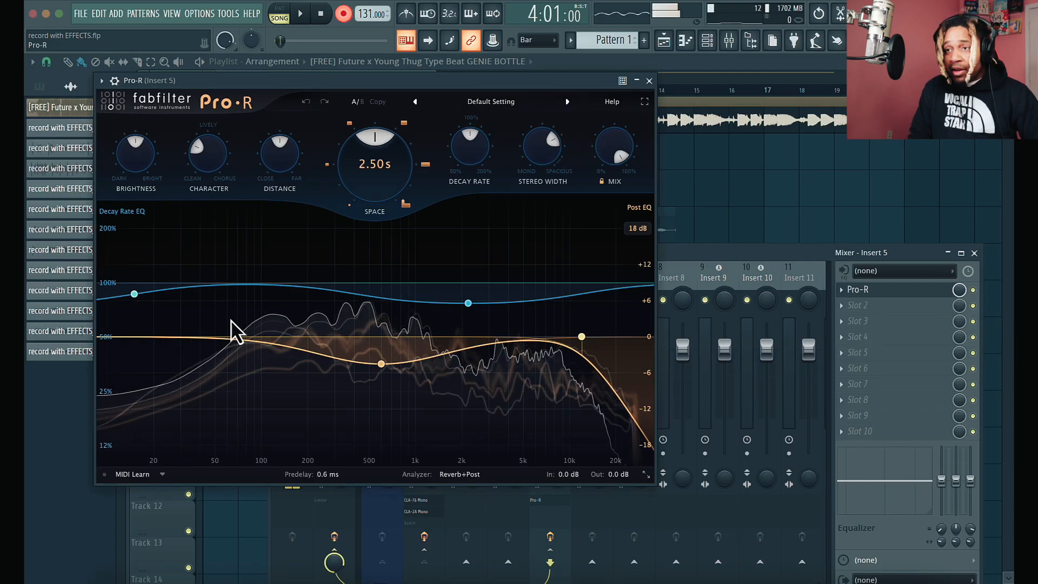
left_click(636, 81)
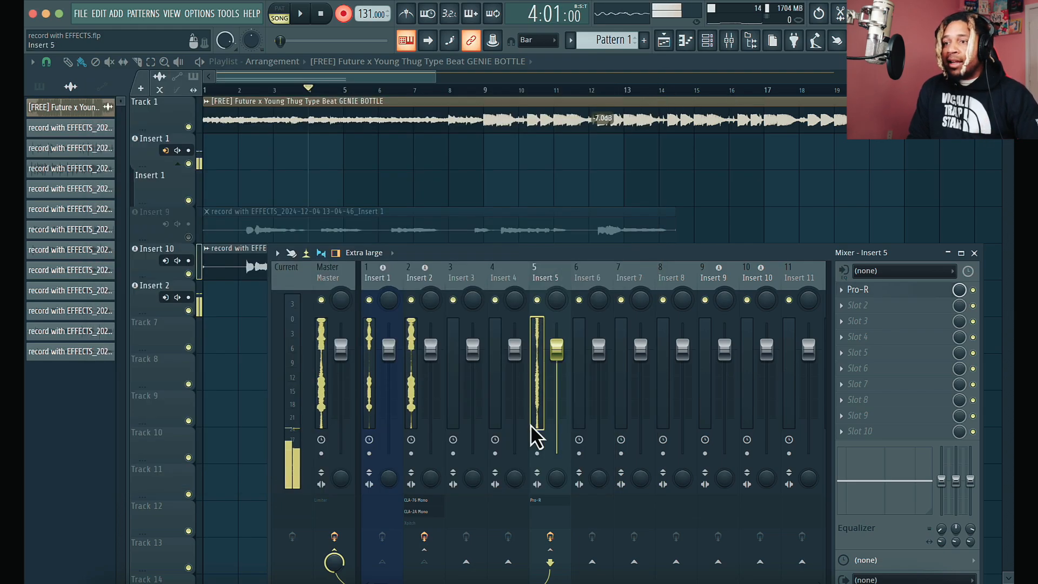
Step: Set the send level from Insert 2 to Insert 5 to 27% and lower the Insert 5 fader to -5.6 dB
left_click(429, 294)
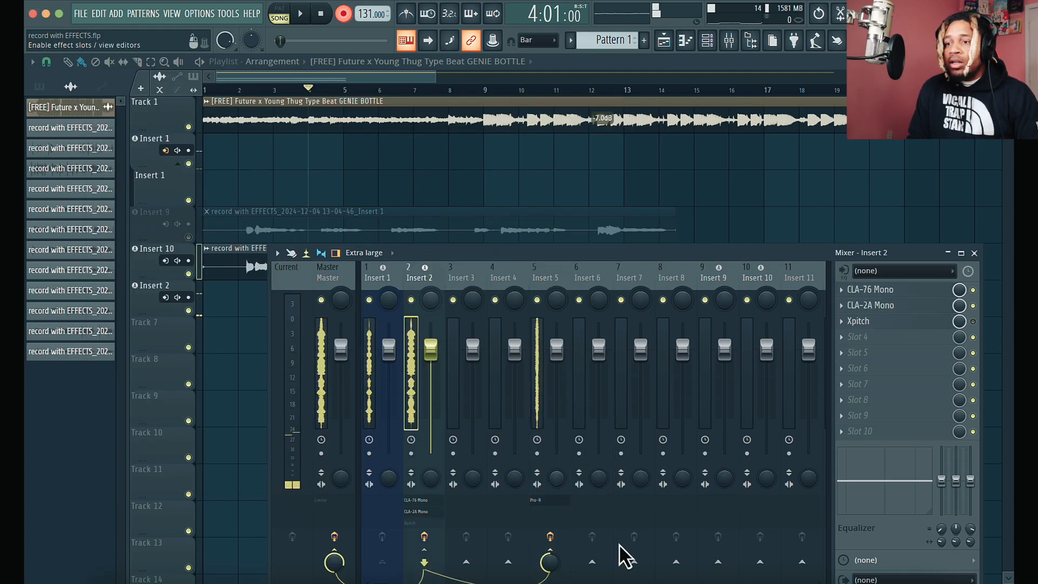
left_click_drag(536, 76, 529, 455)
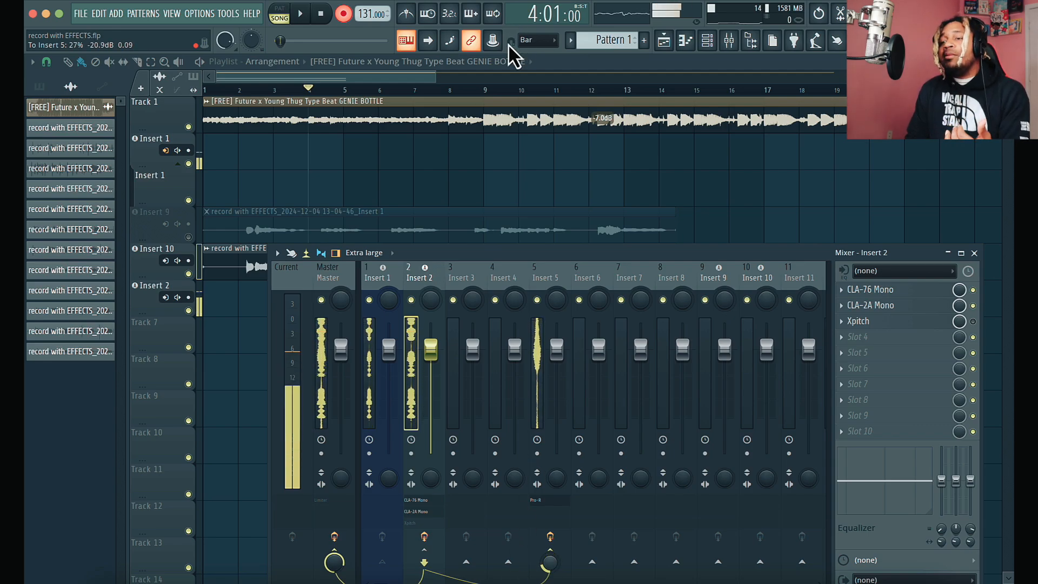
left_click_drag(558, 349, 553, 397)
Step: Send Insert 2 to Insert 6 at a reduced level and load Fruity Delay 2 in slot 1 of Insert 6
left_click(421, 276)
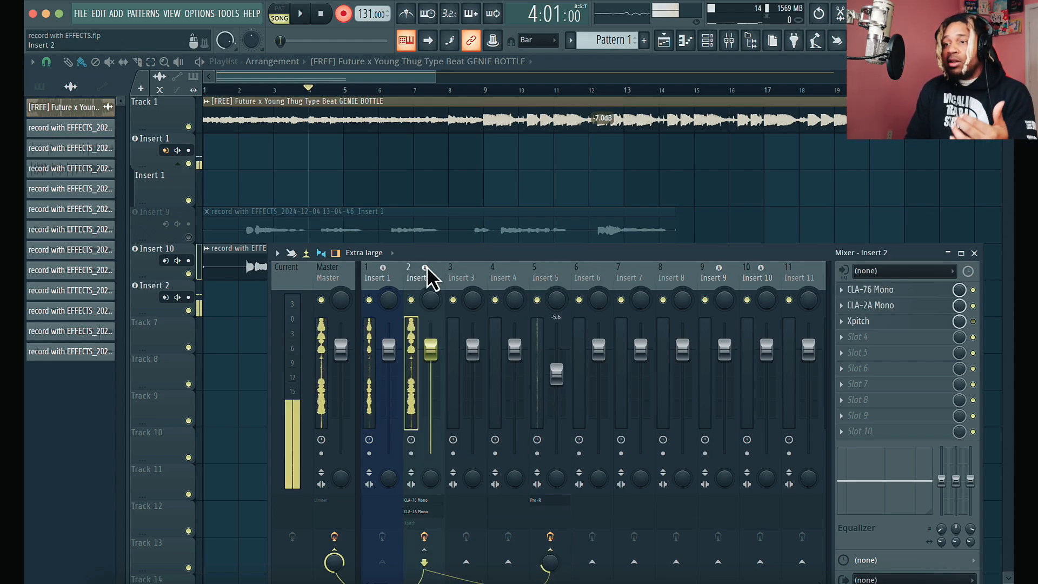
left_click(591, 565)
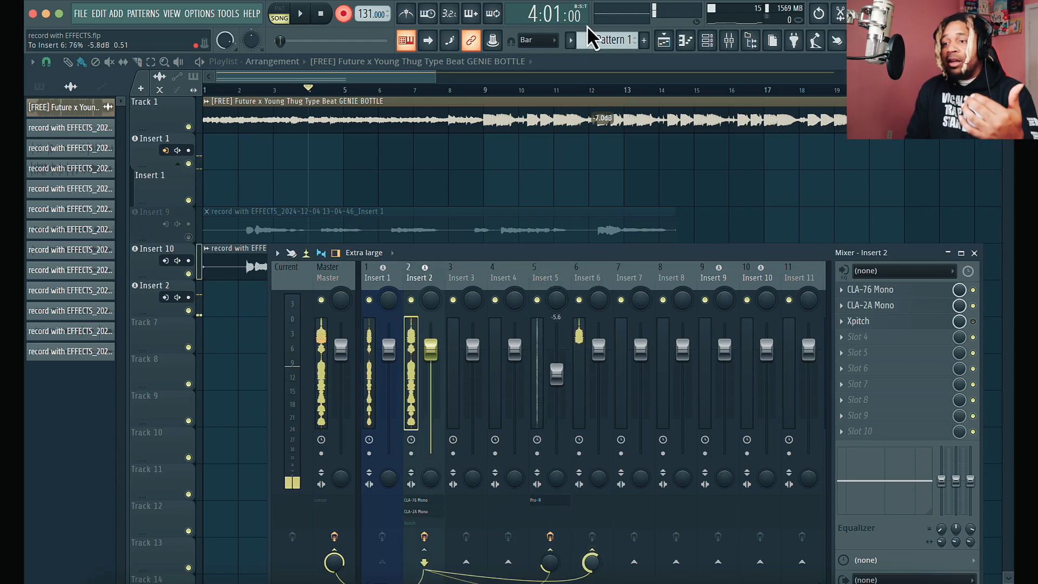
left_click(595, 290)
left_click(848, 290)
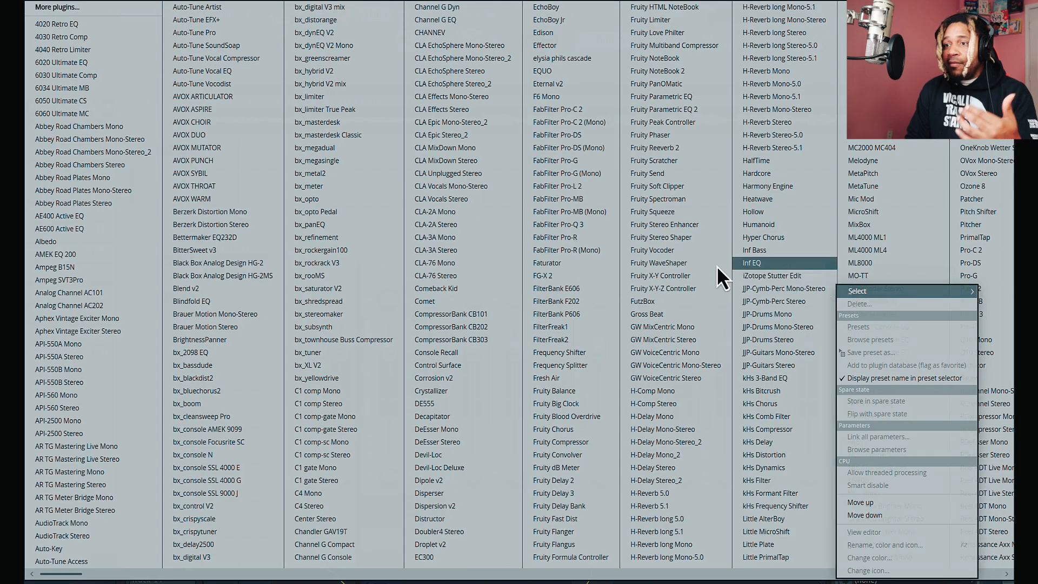
scroll(651, 238, "down", 3)
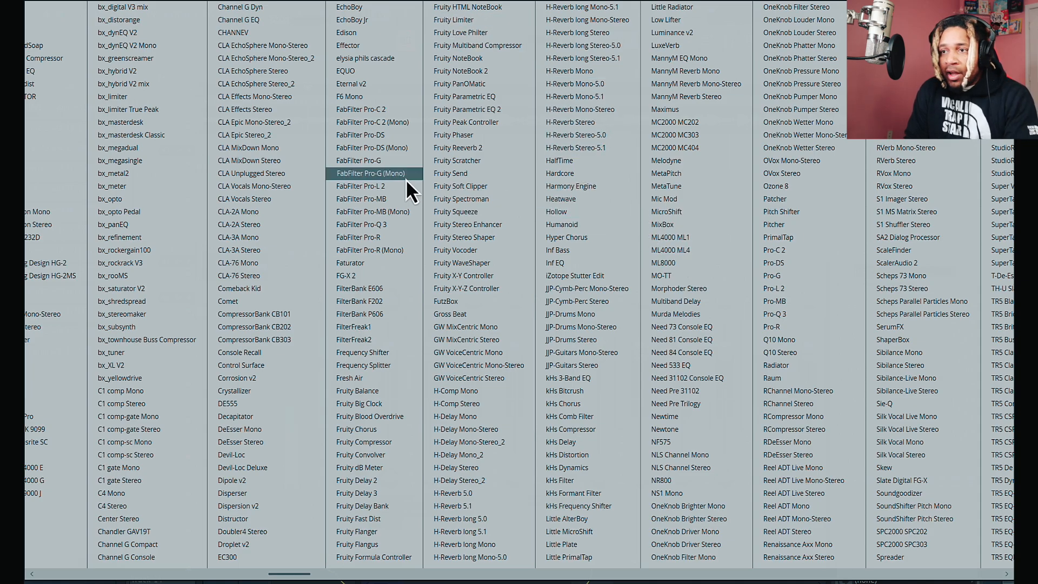
scroll(362, 220, "up", 3)
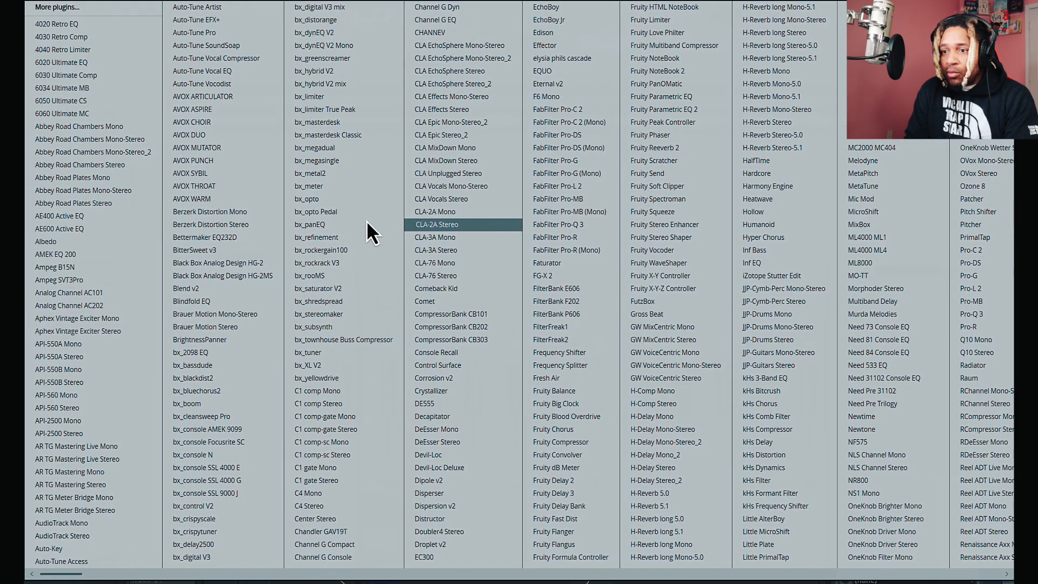
left_click(594, 482)
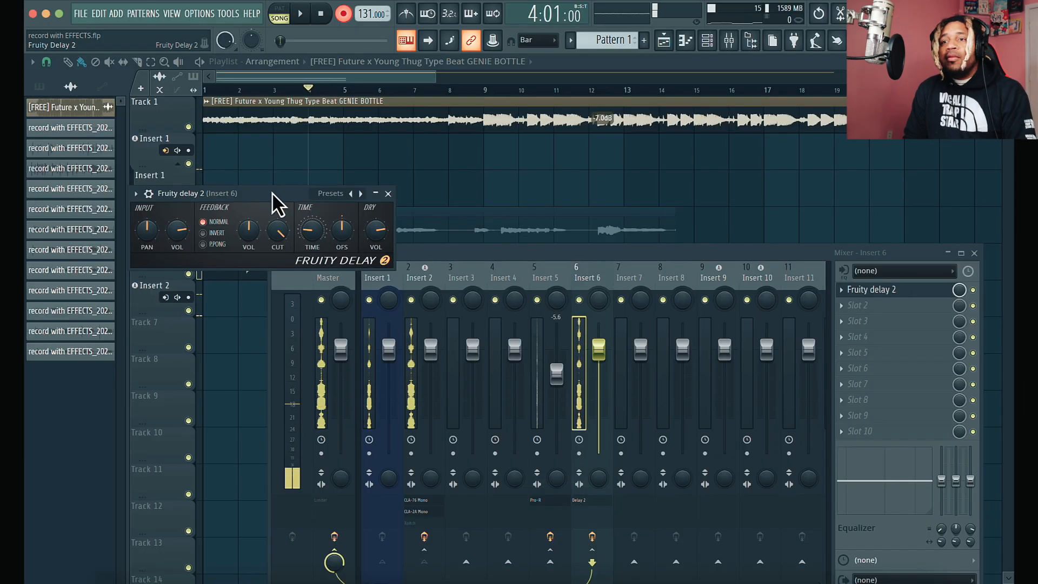
left_click_drag(271, 192, 415, 157)
left_click(528, 157)
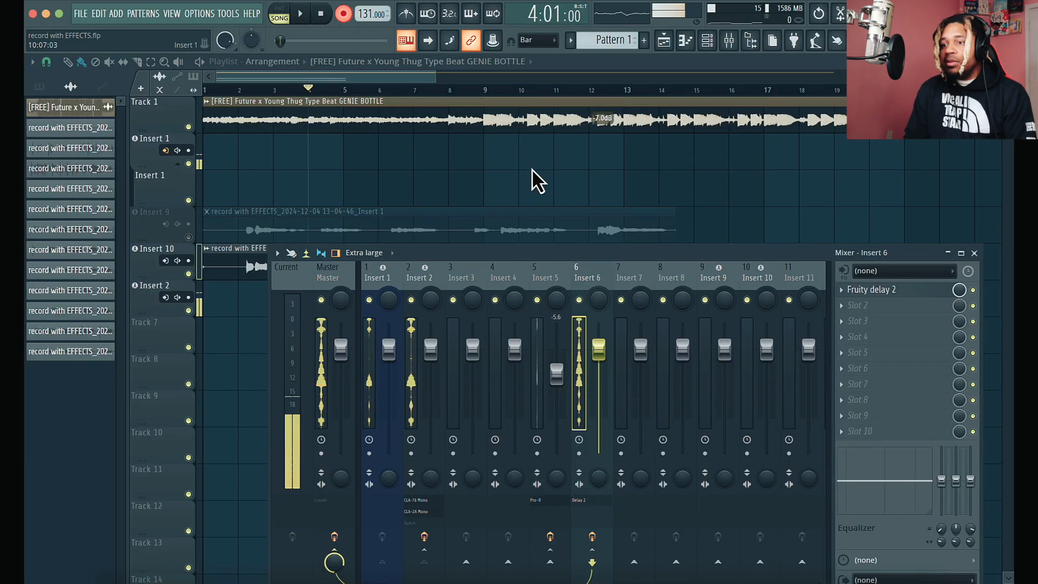
Step: Lower the Insert 6 fader to -5.4 dB
left_click(427, 278)
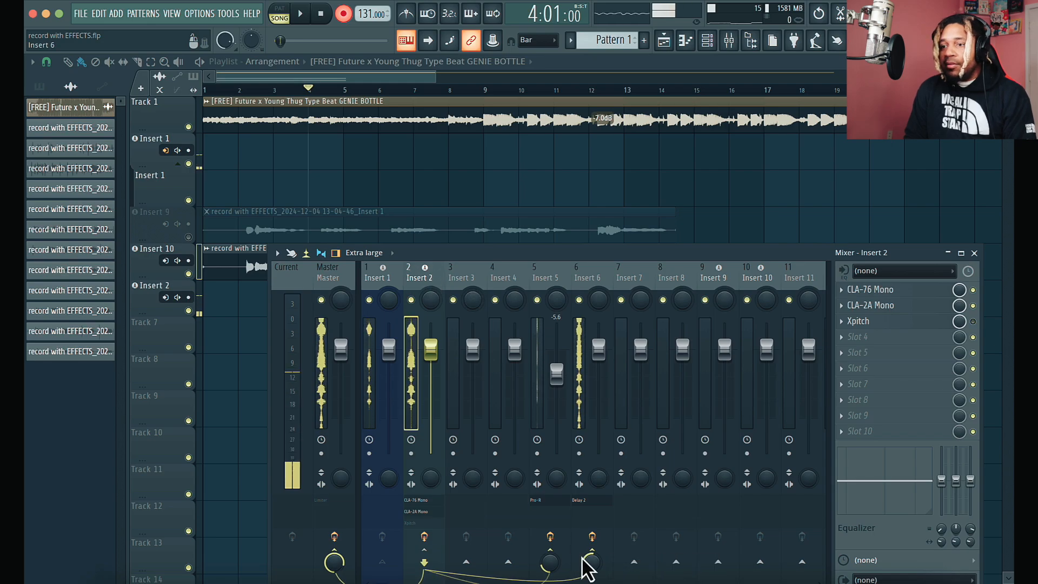
left_click(599, 352)
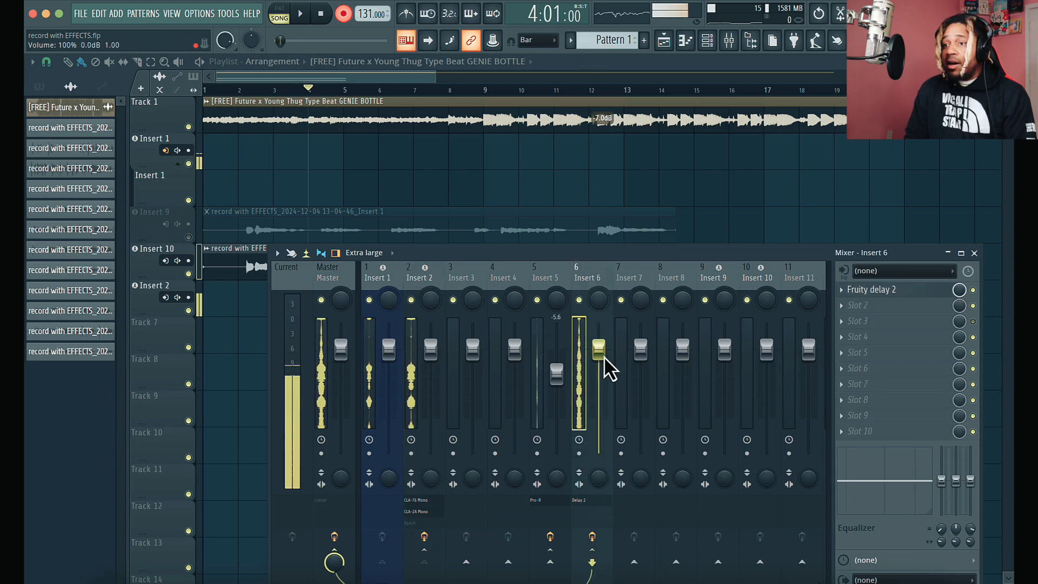
mouse_move(605, 356)
left_mouse_down()
mouse_move(599, 398)
mouse_move(599, 374)
left_mouse_up()
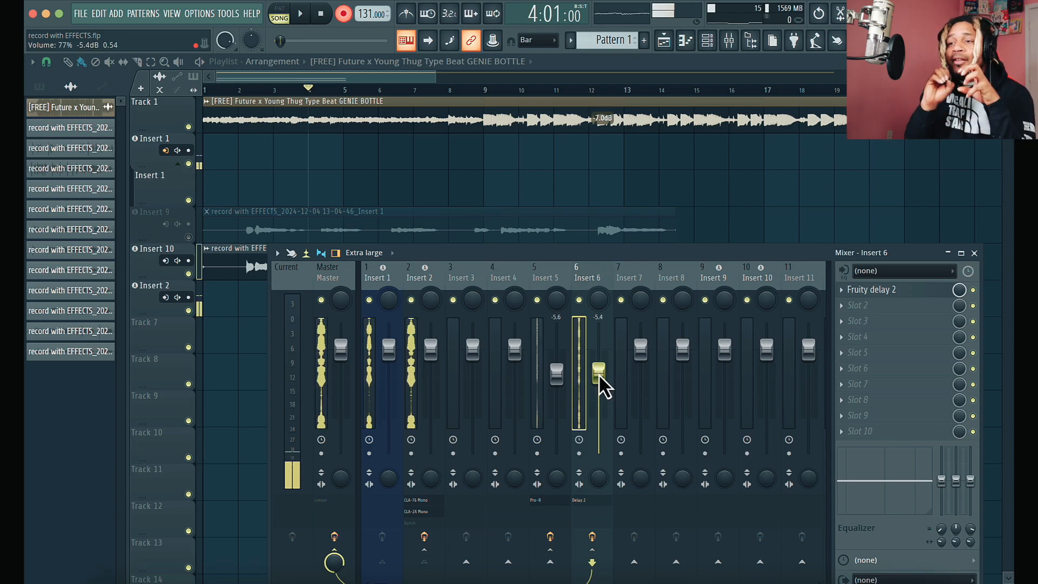
Step: Remove the sends from Insert 2 to Insert 6 and Insert 5
left_click(417, 275)
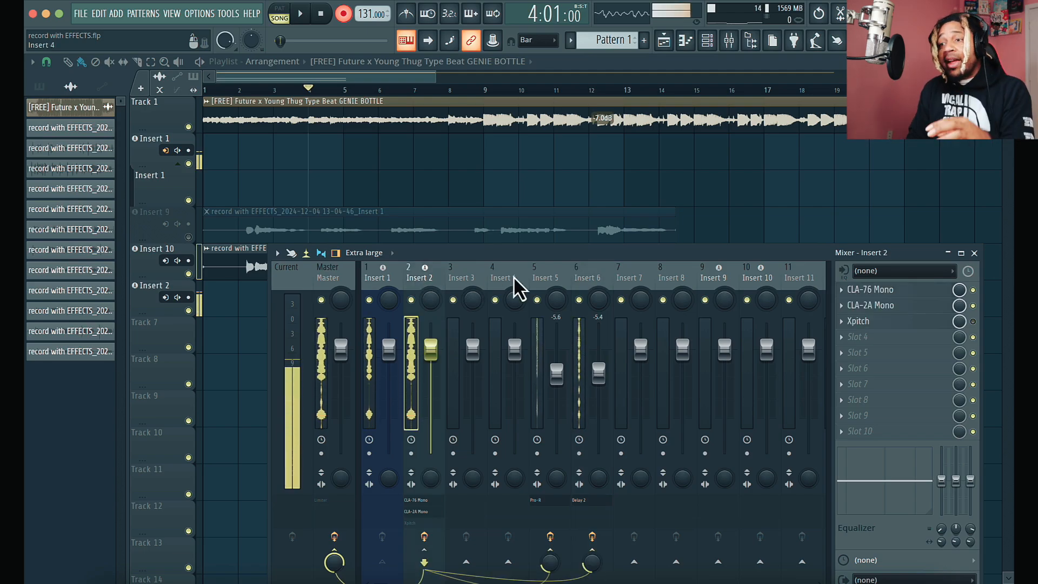
left_click(549, 274)
left_click(588, 277)
left_click(420, 277)
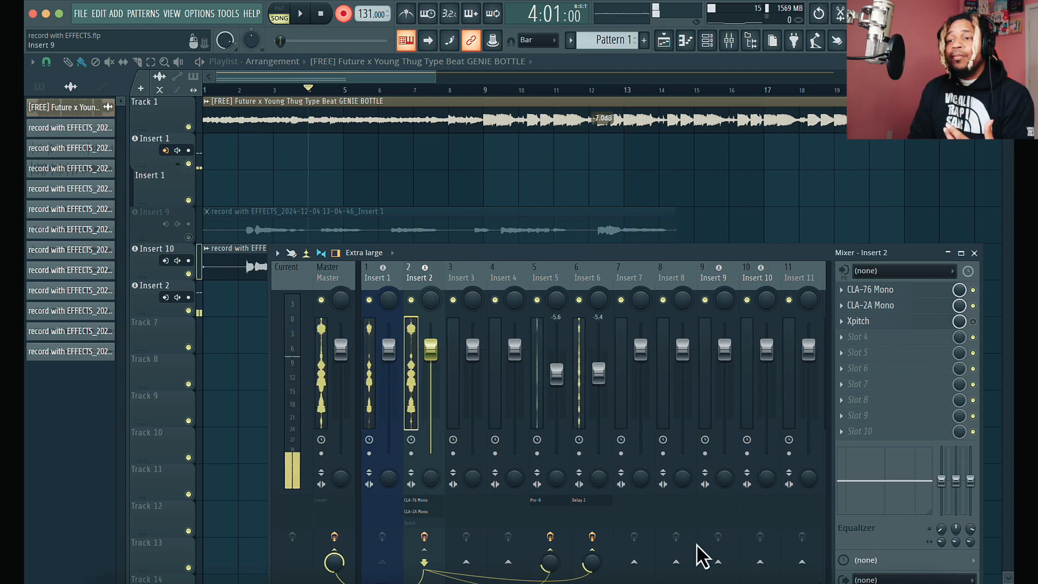
left_click(594, 550)
left_click(555, 550)
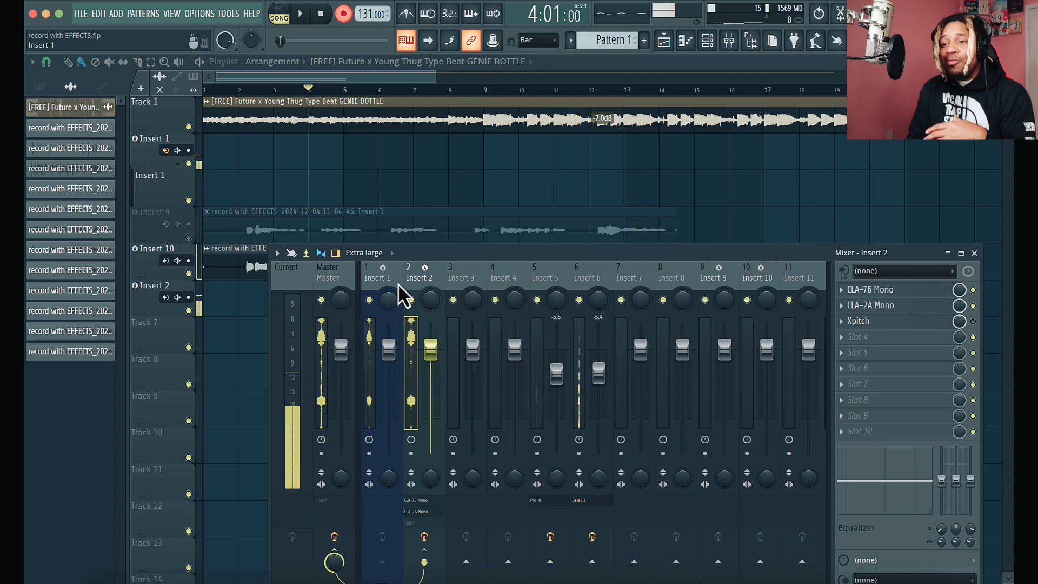
Step: Compare the effect slots of Insert 1 and Insert 2 in the mixer and check the recording source options of Insert 2
left_click(380, 279)
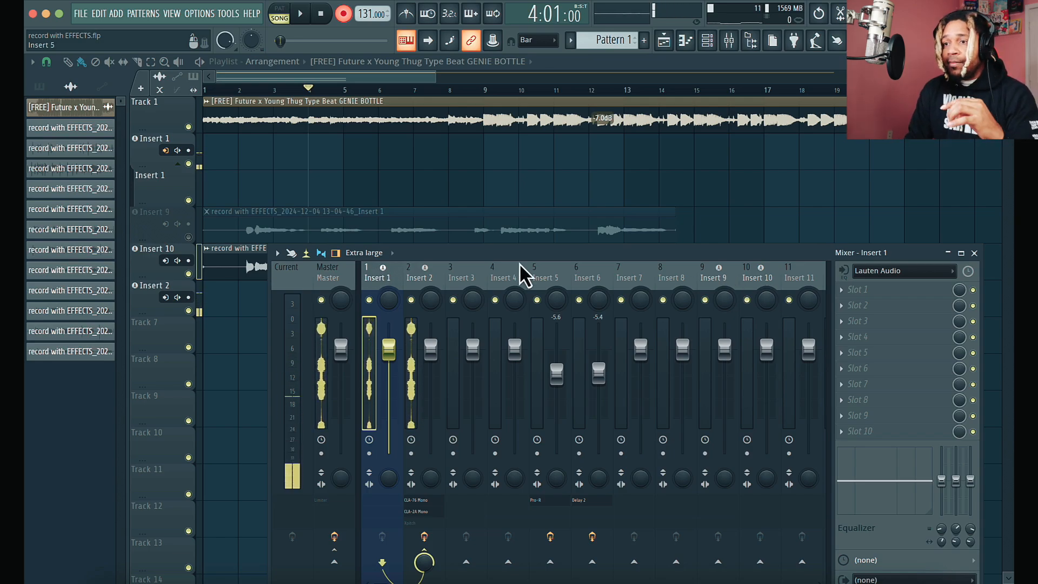
left_click(429, 277)
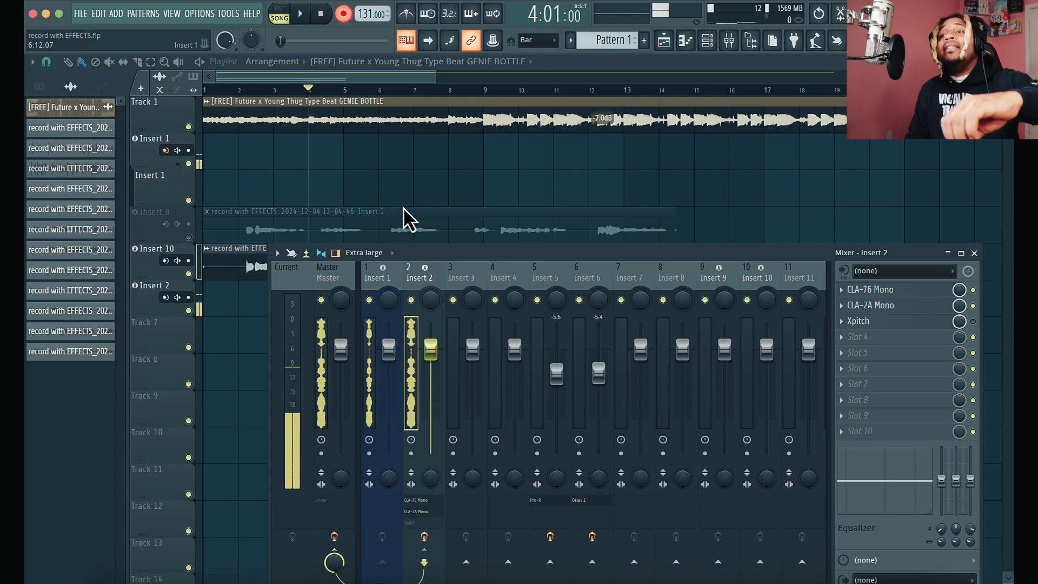
left_click(843, 271)
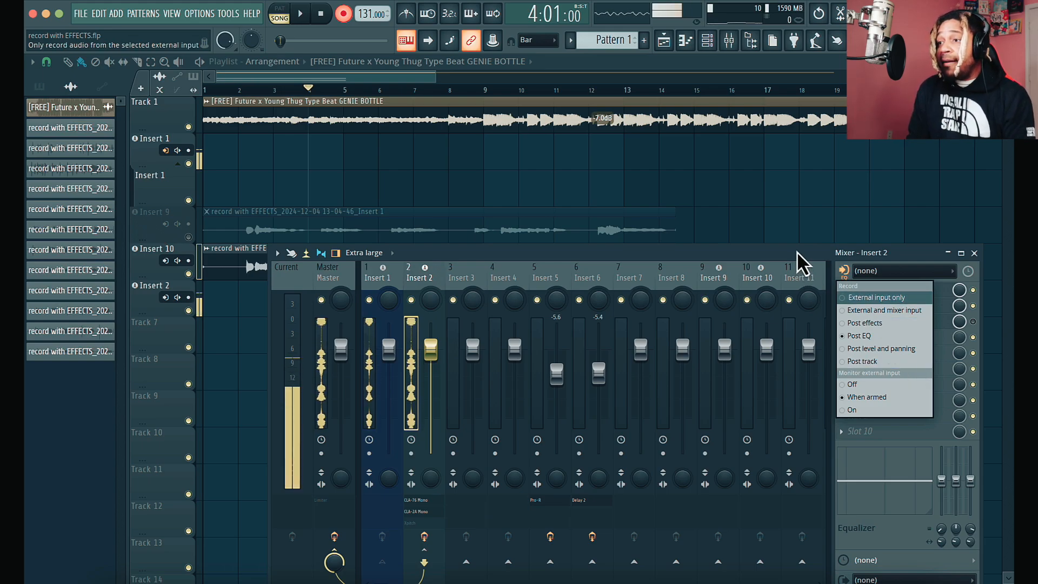
left_click(367, 278)
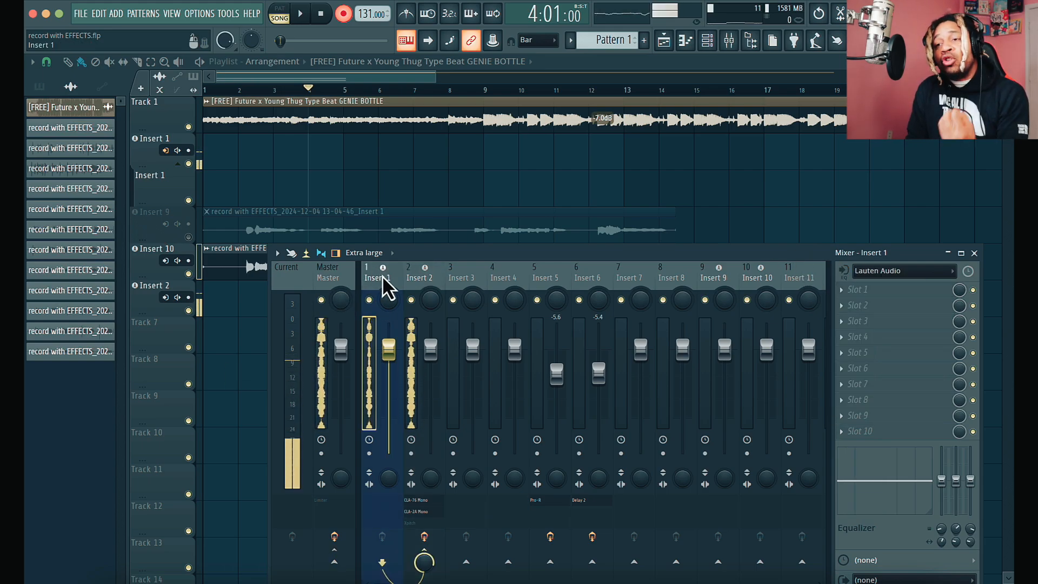
left_click(424, 277)
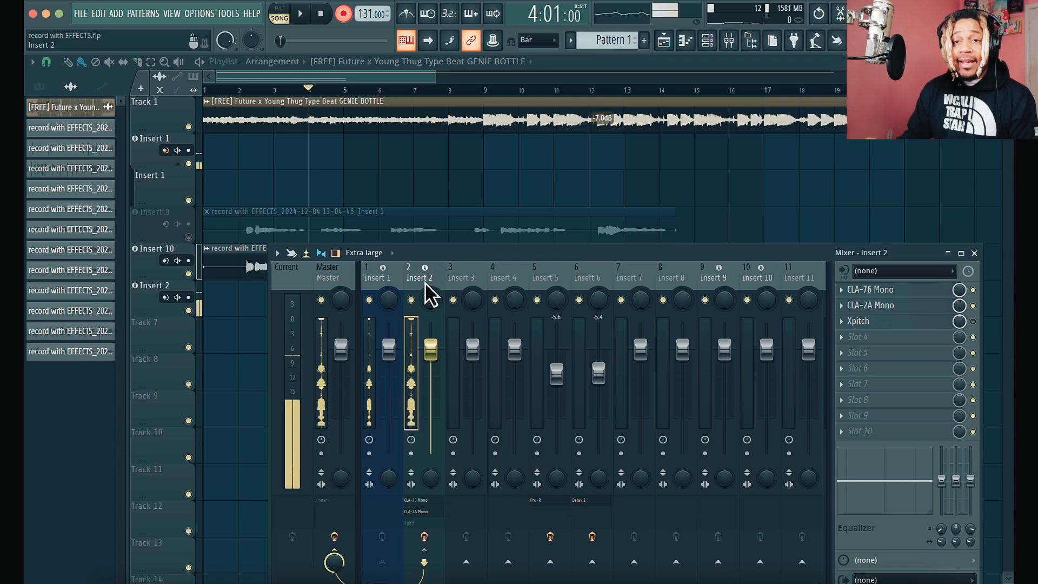
left_click_drag(452, 251, 412, 293)
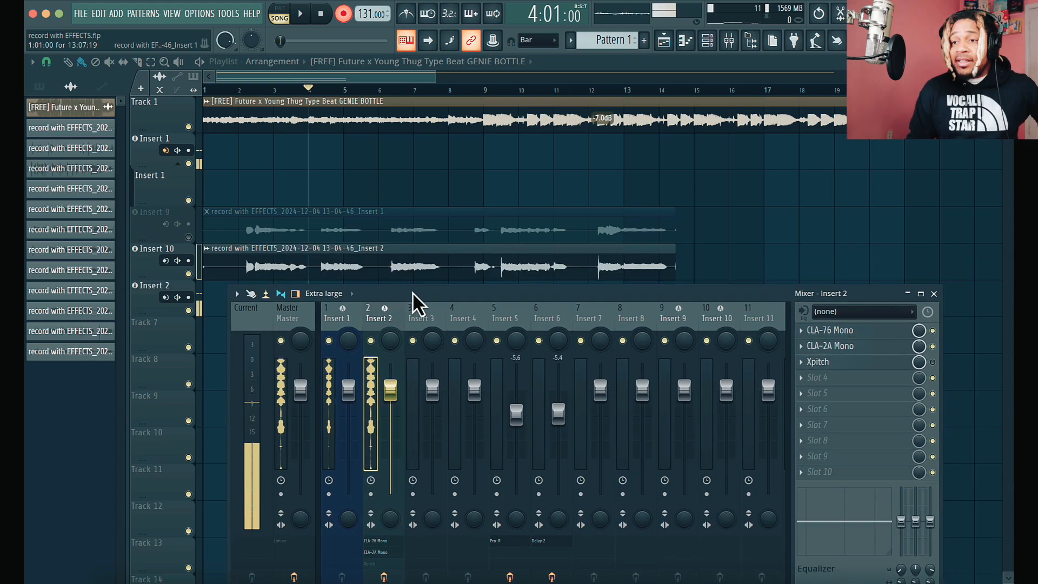